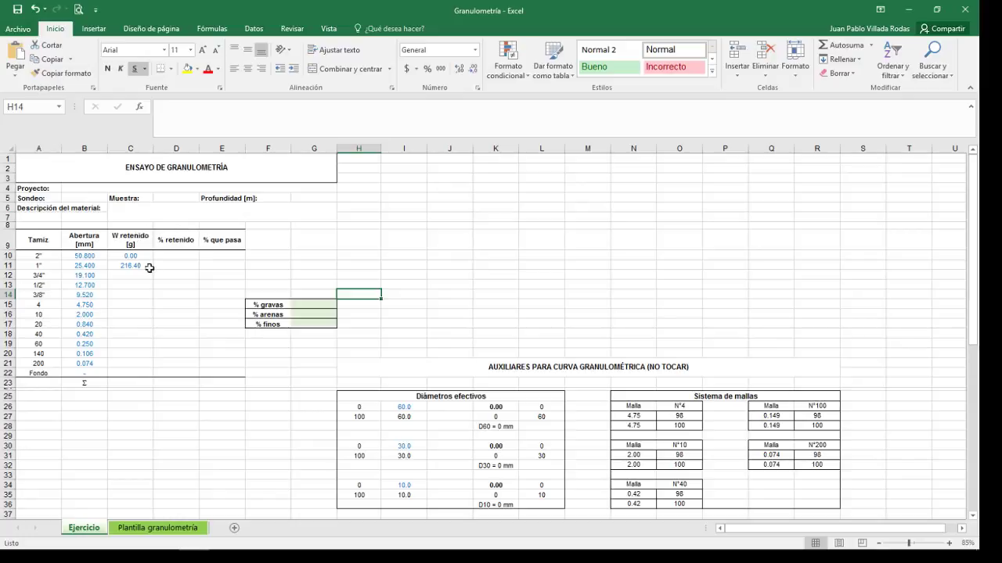
Enter the project name in the Proyecto field (B4).
click(124, 168)
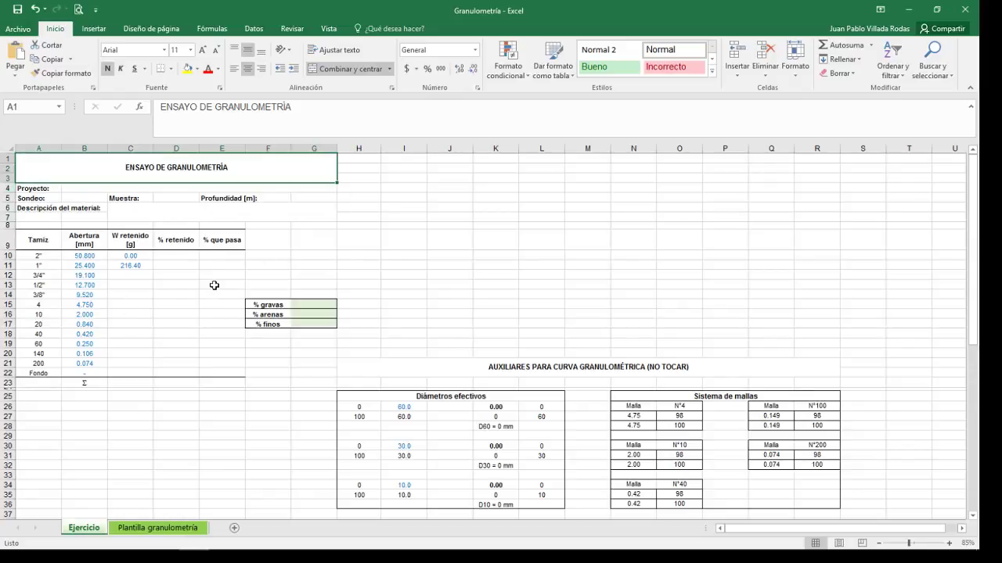
click(77, 185)
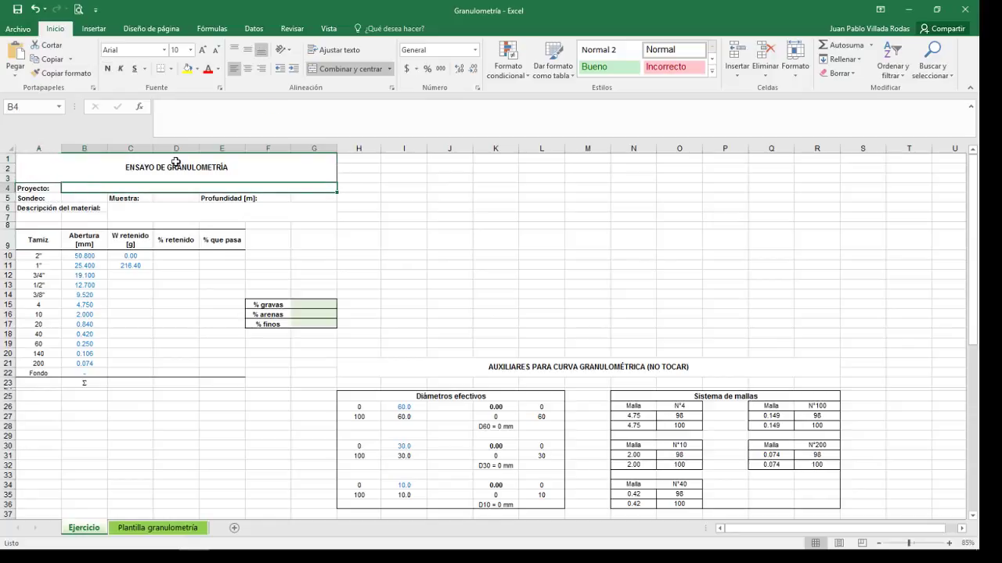
text(Ejercicio)
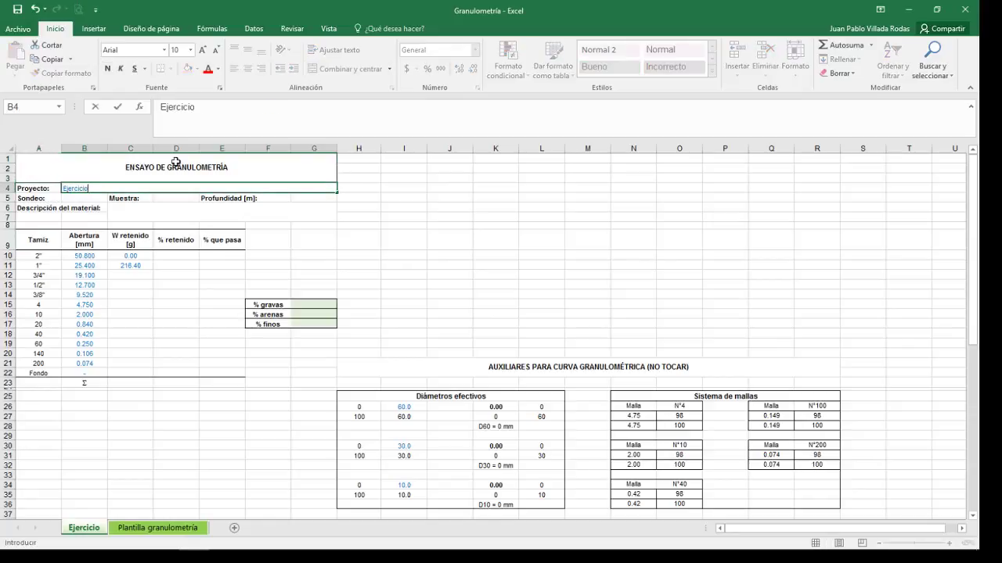
text( gran)
key(BackSpace)
key(BackSpace)
key(BackSpace)
text(plica)
text(ción)
text( GeoJuan)
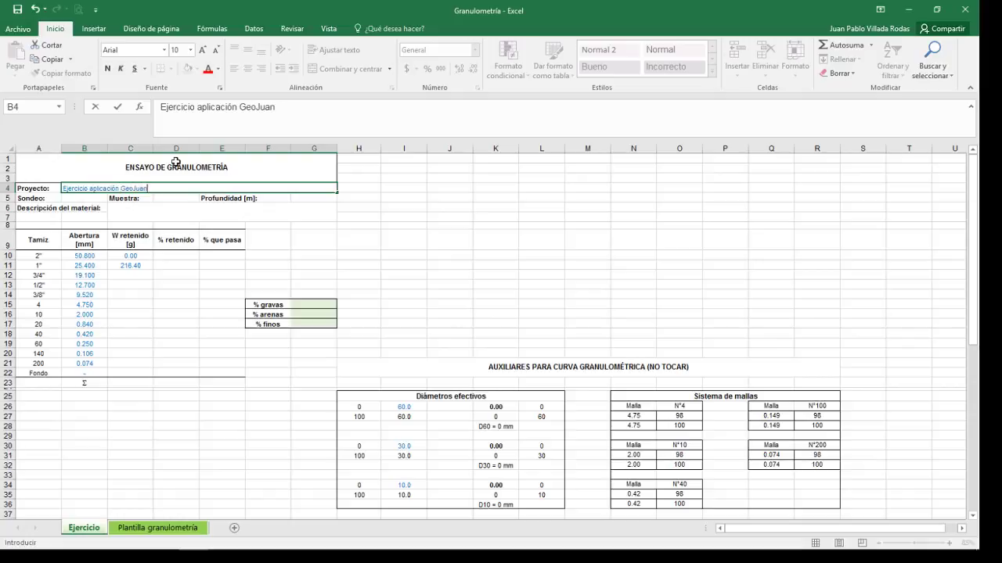
text(P)
click(79, 198)
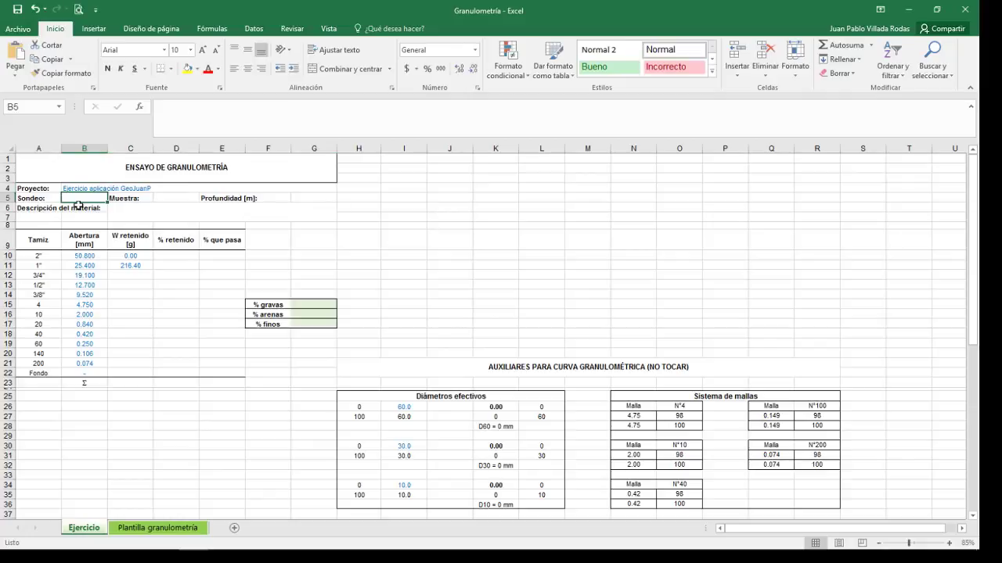
Fill in Sondeo P1, Muestra M1 and Profundidad 1.5-2.0.
text(P)
text(1)
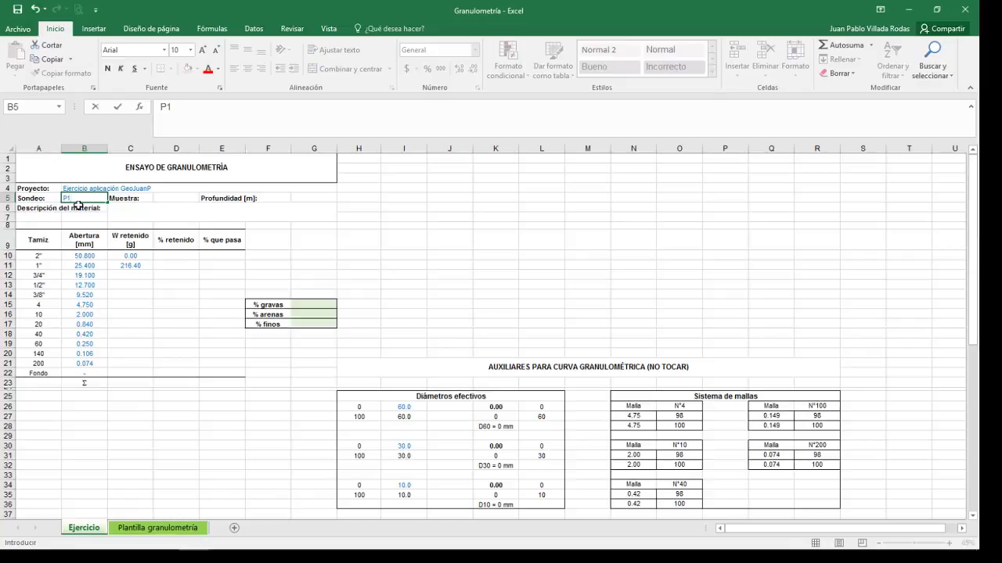
key(Return)
key(Up)
key(Right)
key(Right)
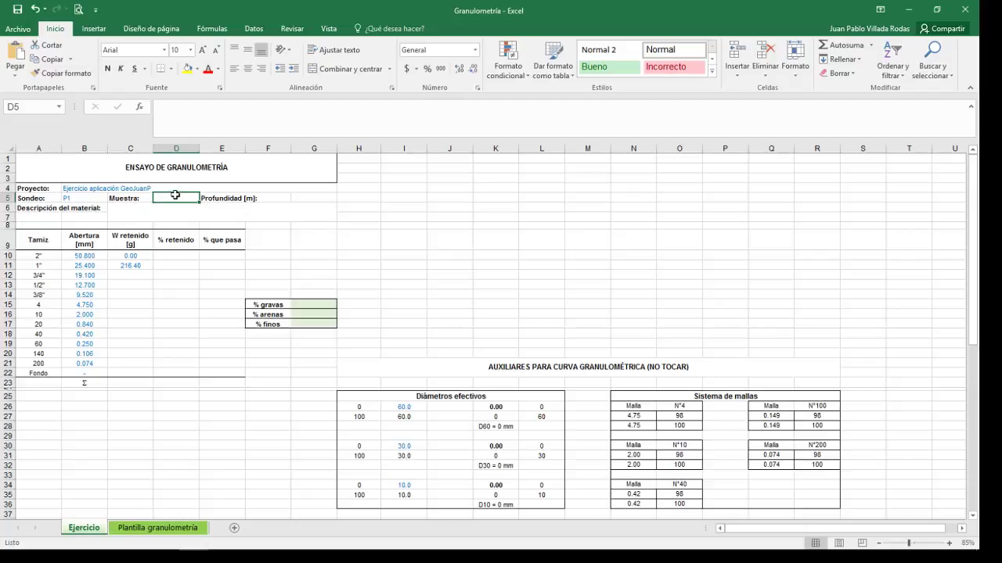
text(M1)
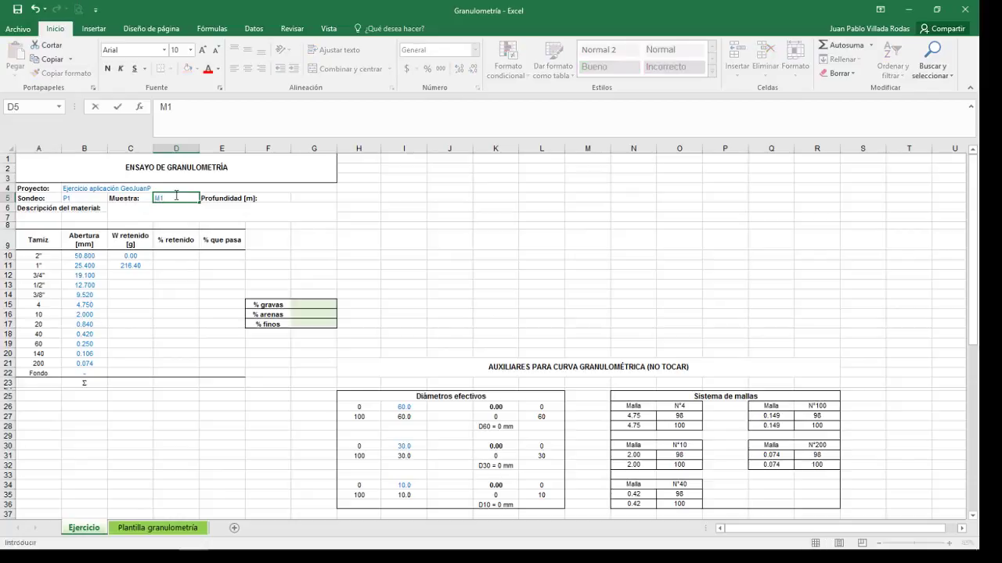
click(309, 200)
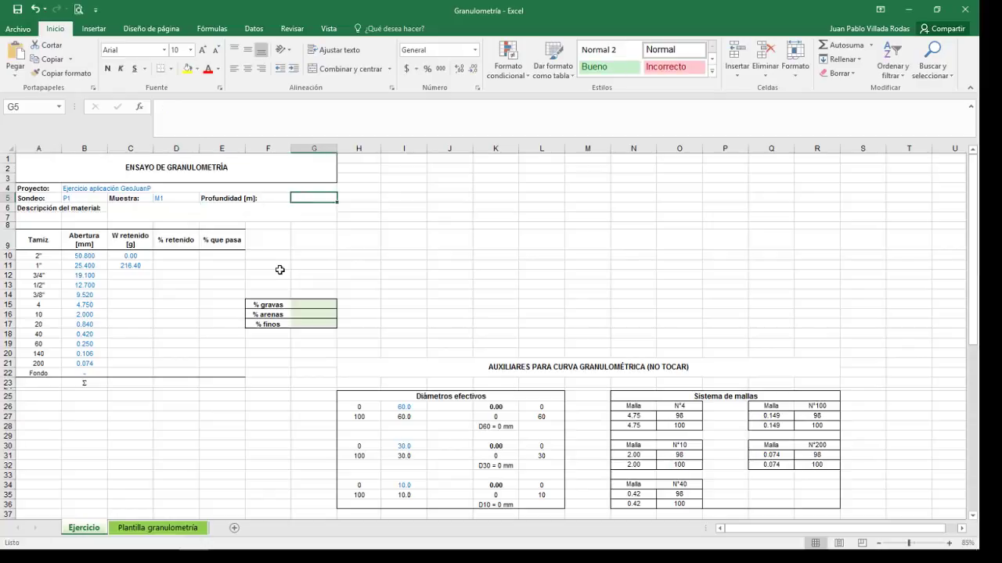
text(1.)
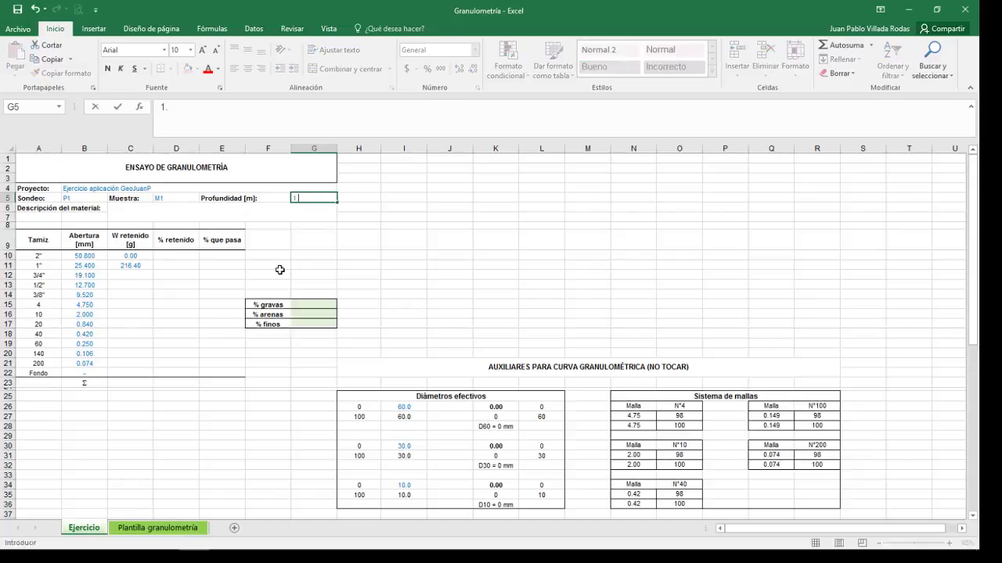
text(5-2)
text(.0)
Enter the description 'Suelo arenoso de color blanco grisáceo' in C6.
click(144, 207)
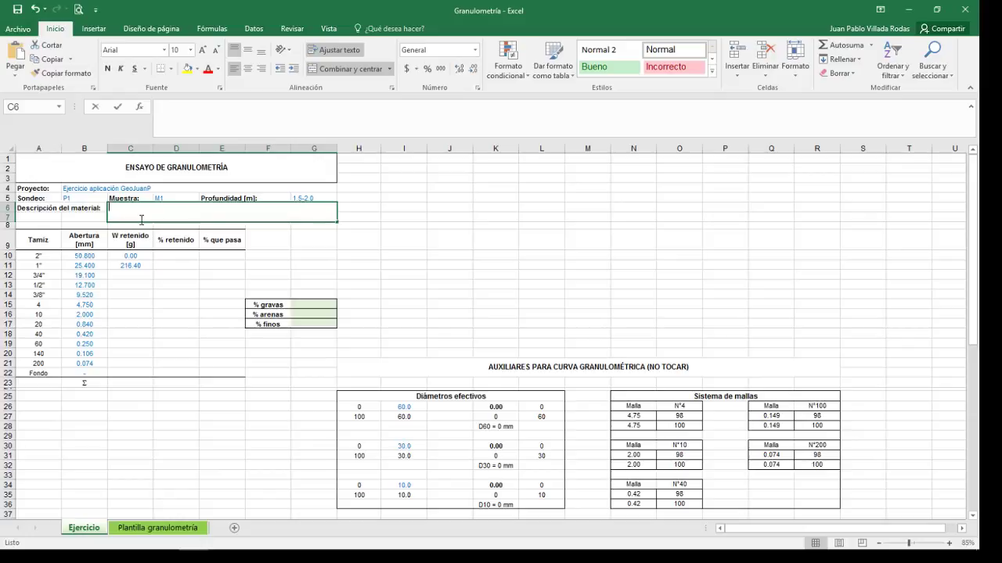
text(Suelo arenoso)
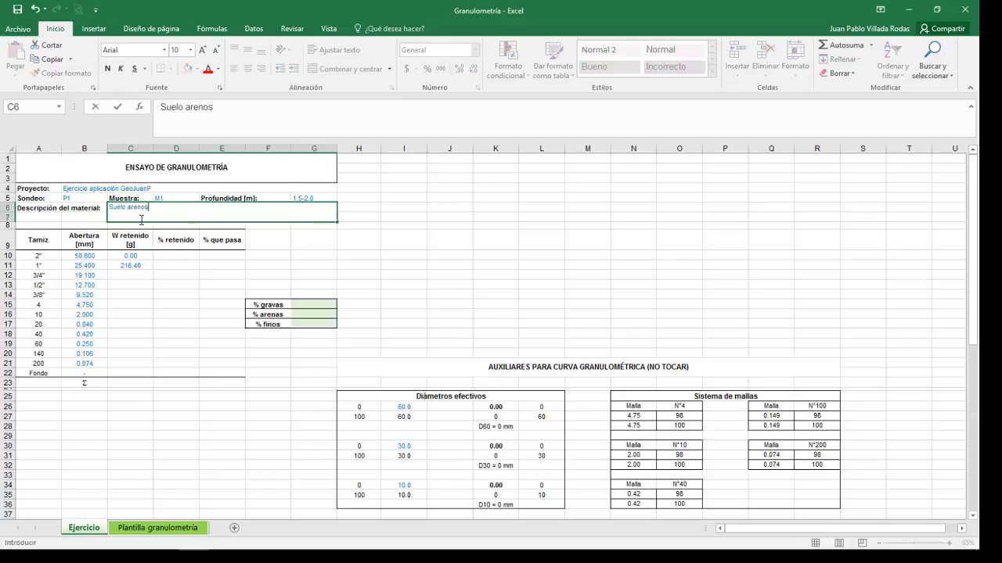
text( de color )
text(blanc)
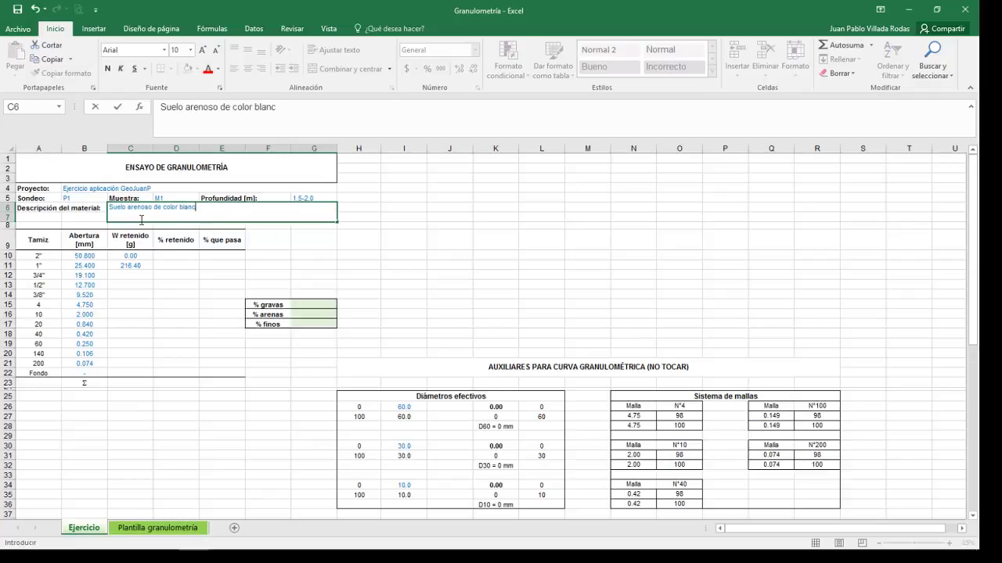
text(o gri)
text(sáceo)
click(347, 205)
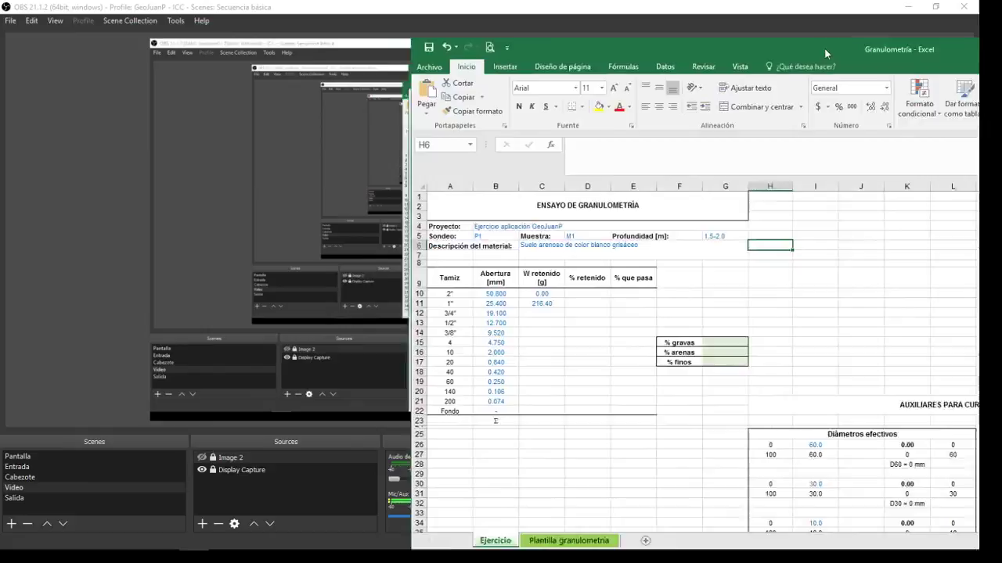
Snap Excel to the right half and the PowerPoint exercise slide to the left half.
drag(400, 11, 1000, 31)
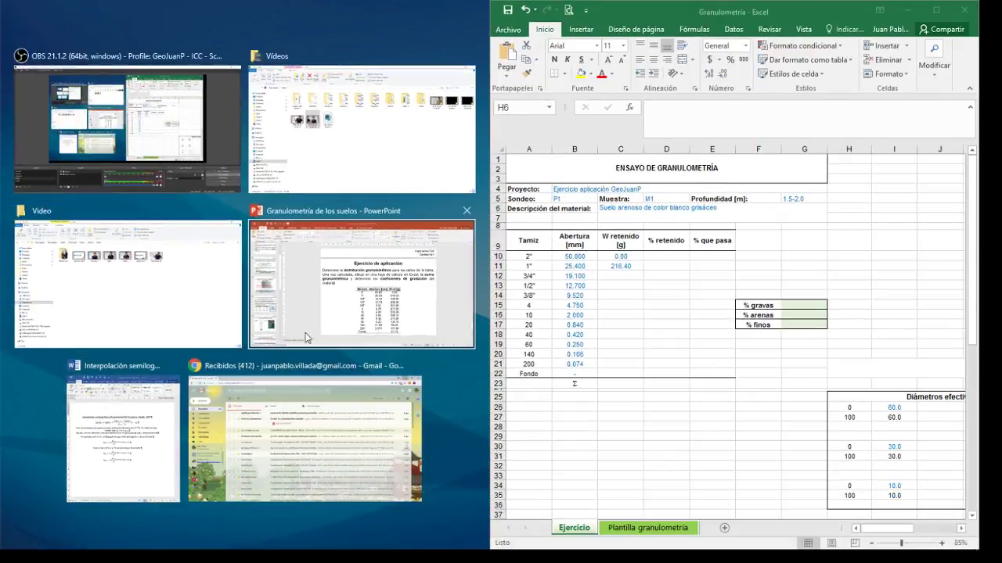
click(335, 288)
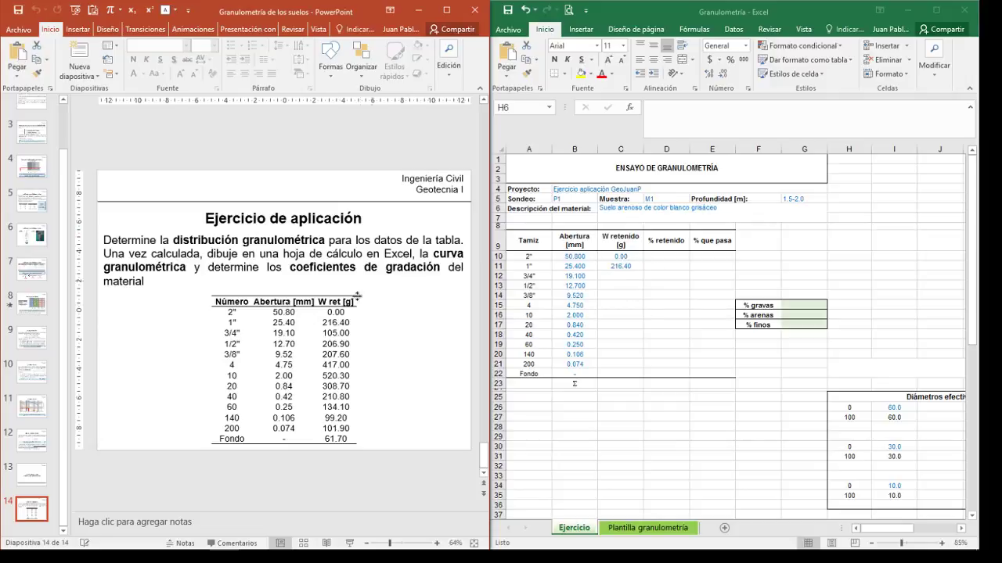
Enter retained weights 105, 206.9, 207.6, 417, 520.3 and 308.7 for sieves 3/4" through No. 20.
click(626, 276)
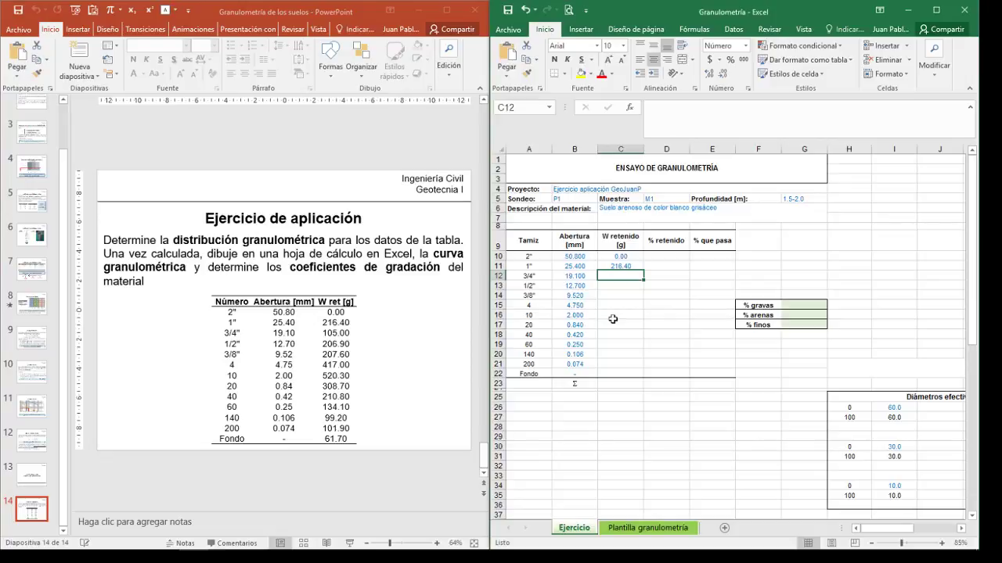
text(105)
key(Return)
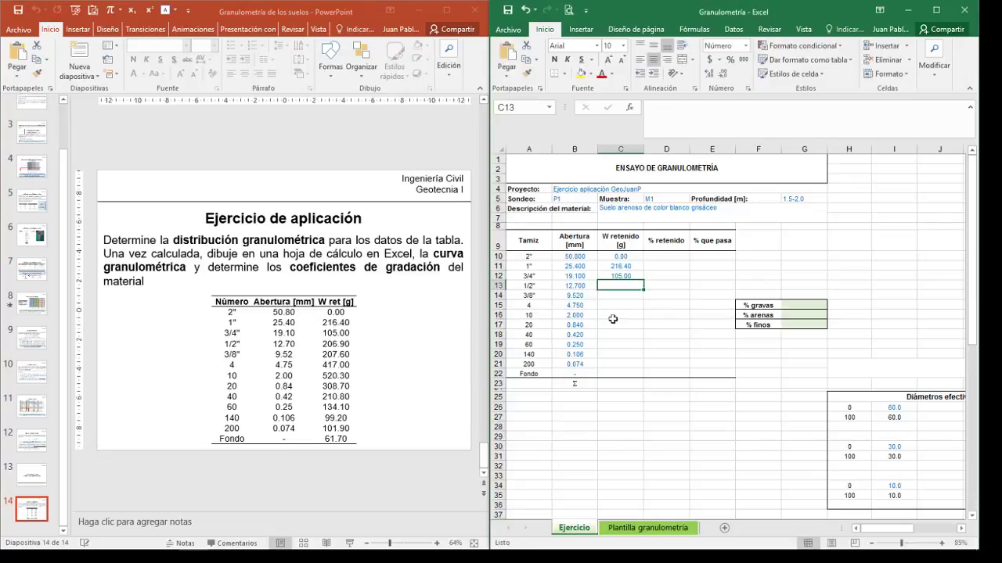
text(206.9)
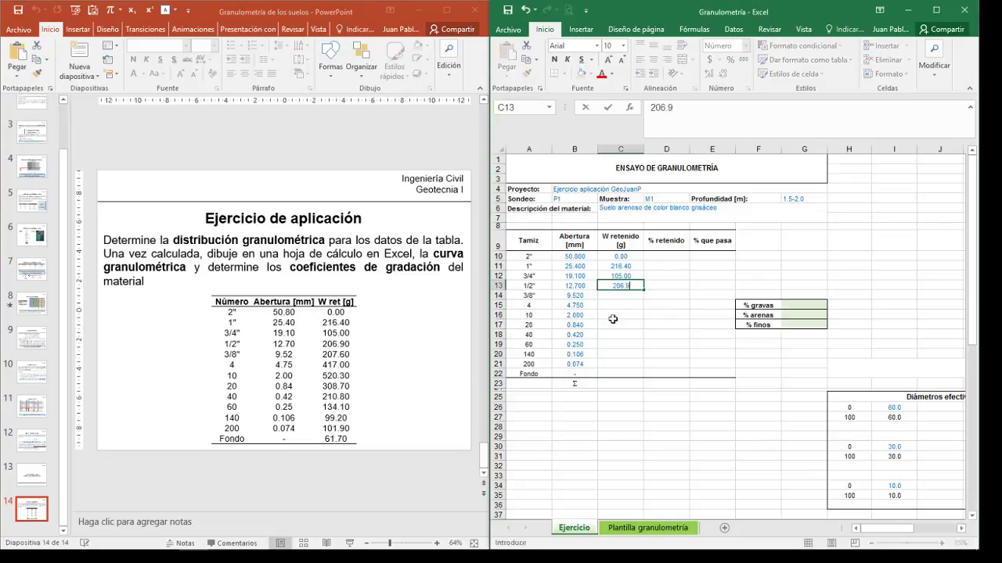
key(Return)
text(207)
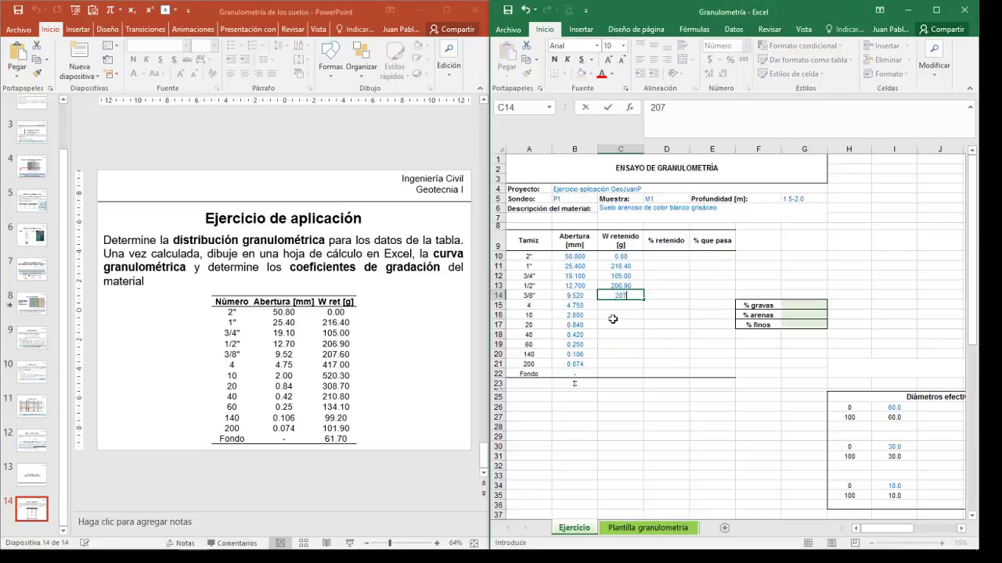
text(.6)
key(Return)
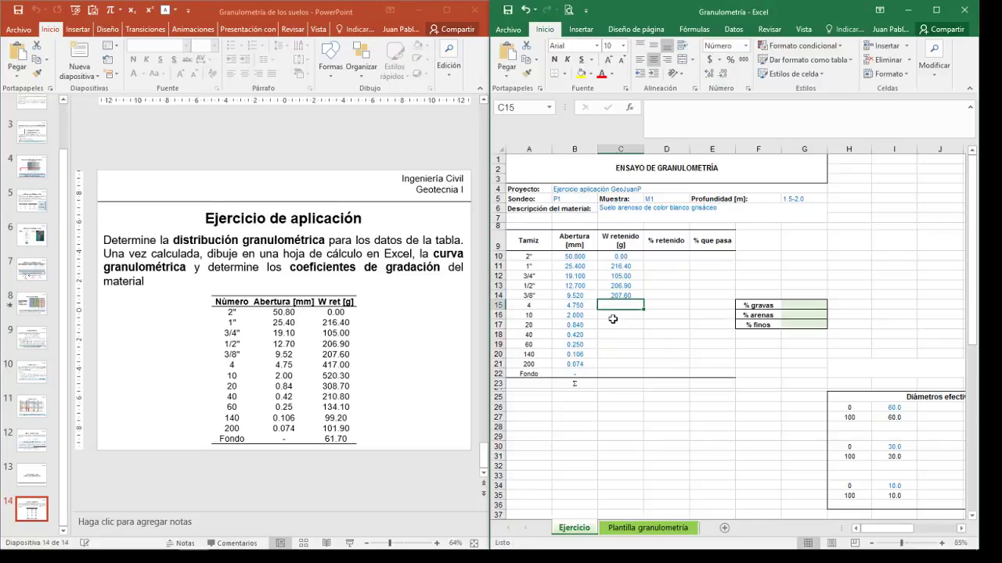
text(417)
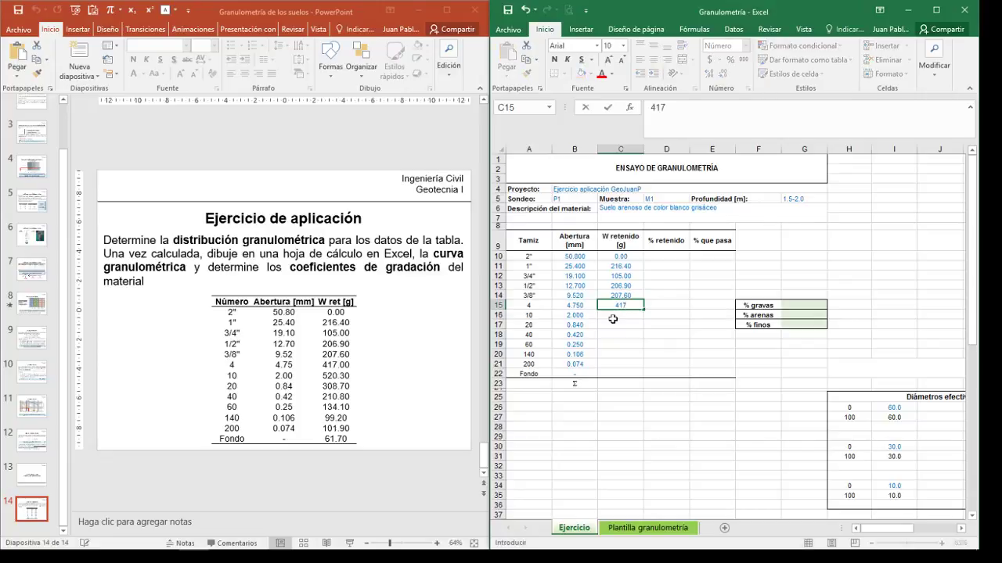
key(Return)
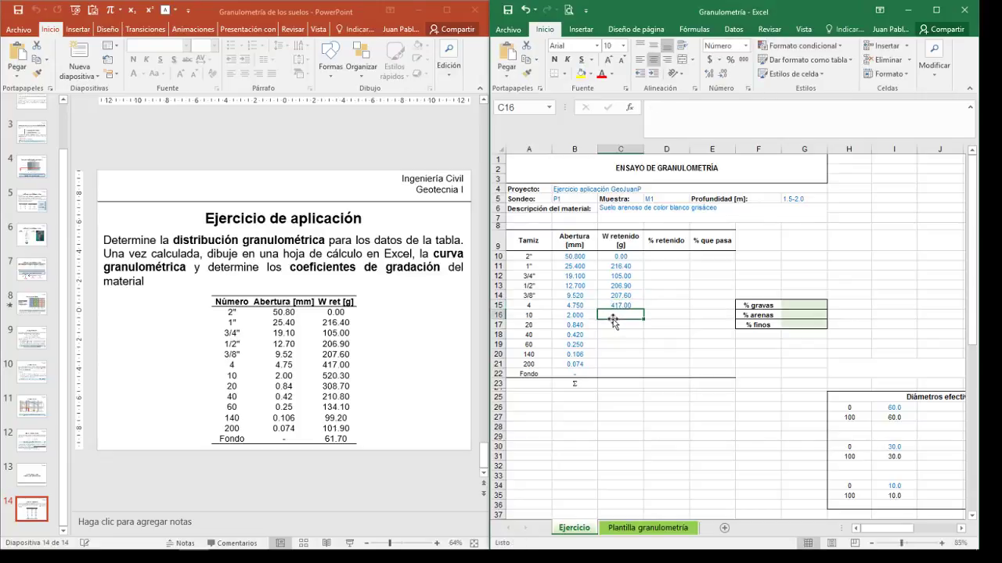
text(520.3)
key(Return)
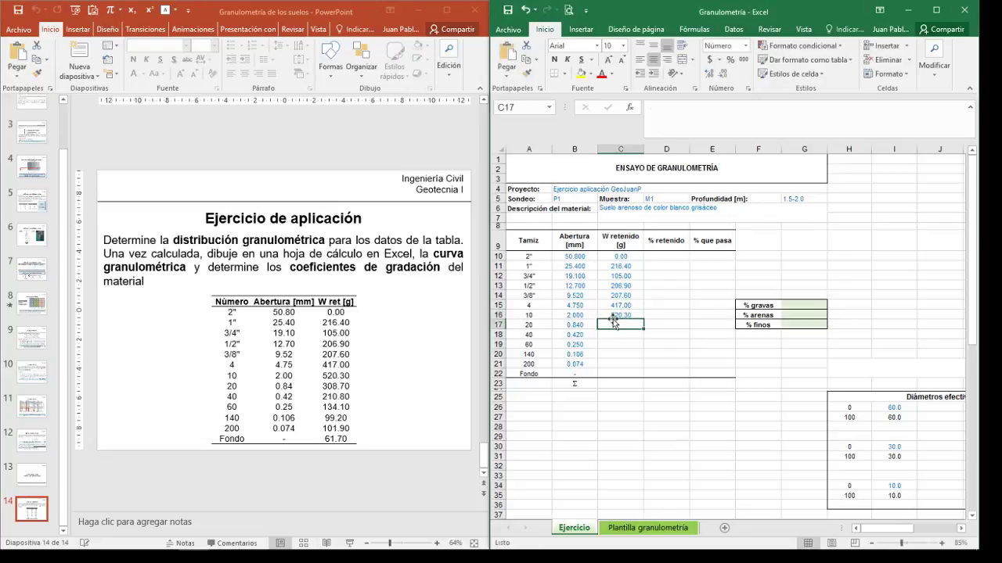
text(30)
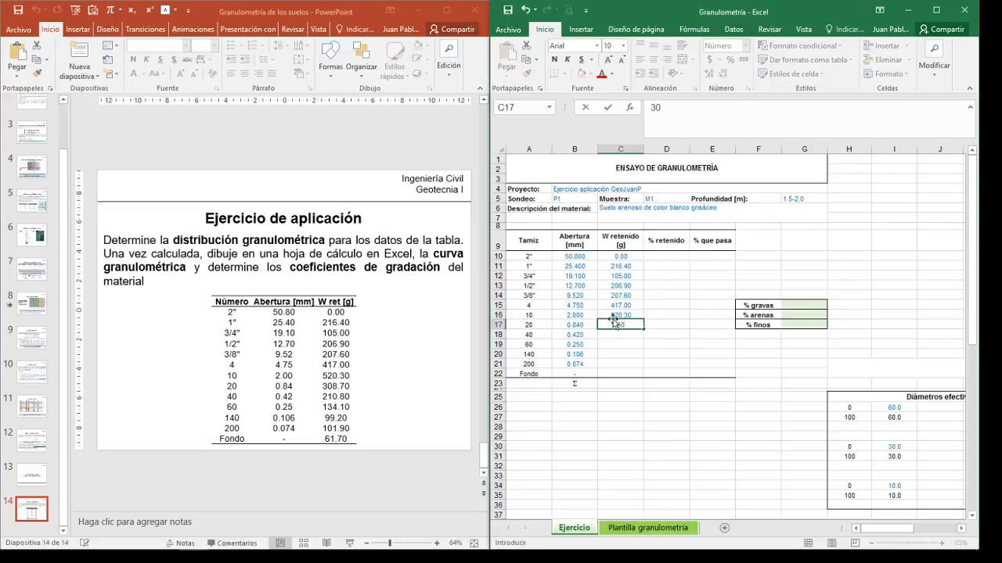
text(8)
text(.7)
key(Return)
Enter retained weights 210.8, 134.1, 99.2, 101.9 and 61.7 for sieve No. 40 through Fondo.
text(2)
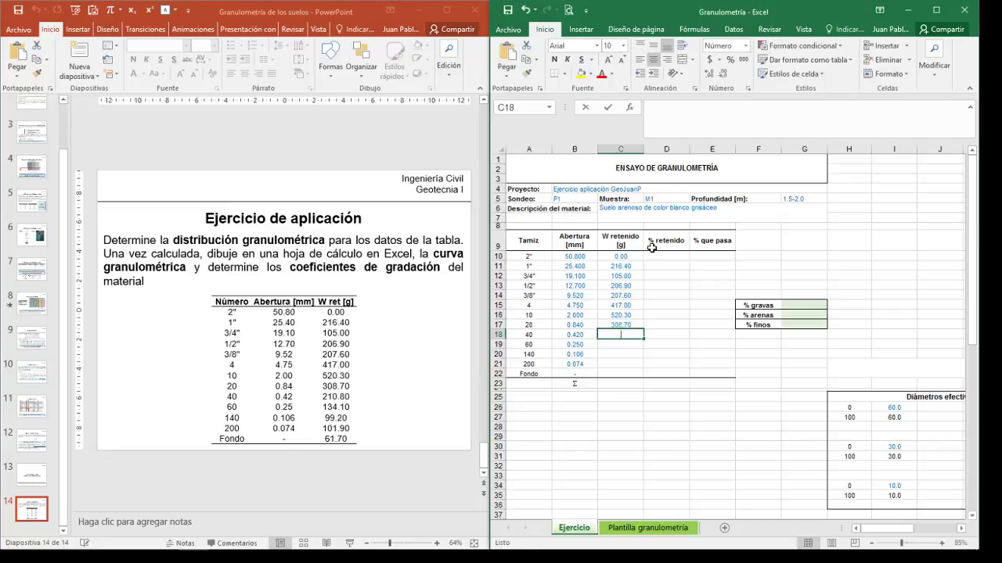
text(01.8)
key(Return)
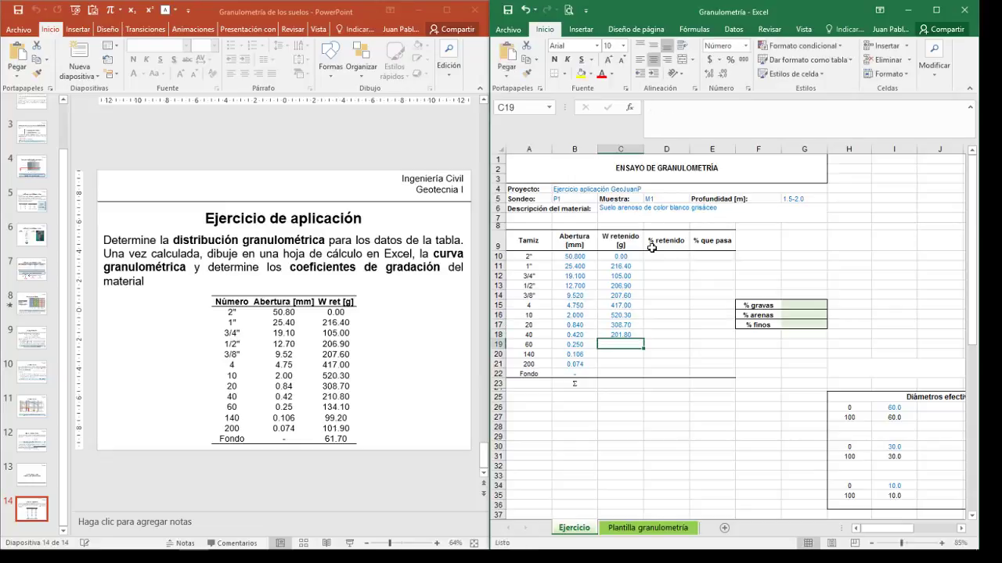
key(Up)
text(210.8)
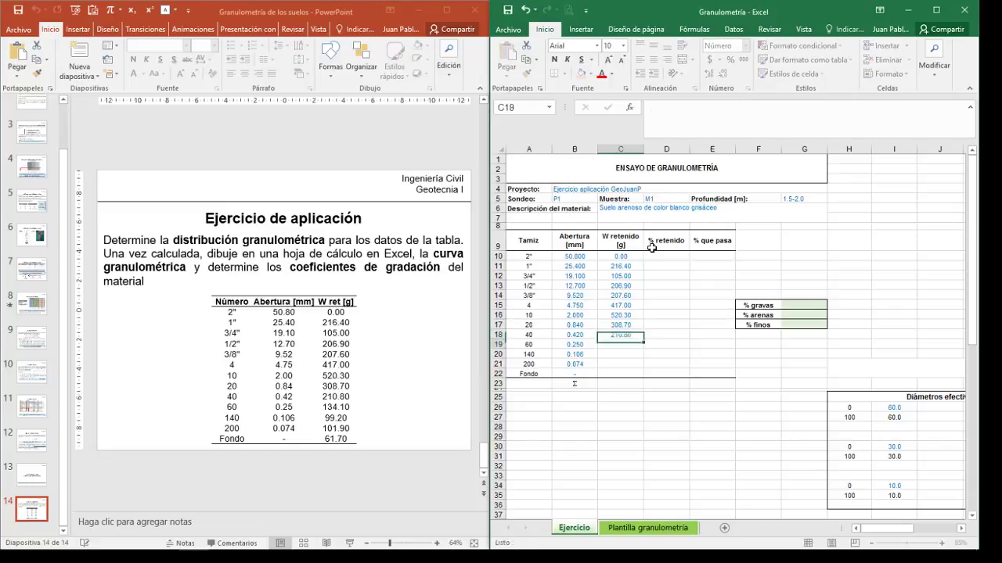
key(Return)
text(134)
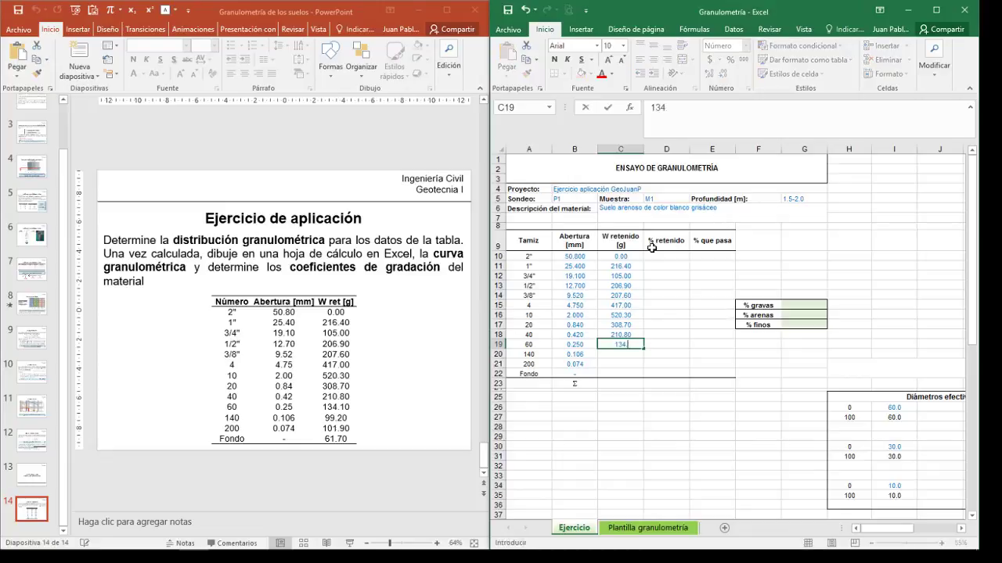
text(.1)
key(Return)
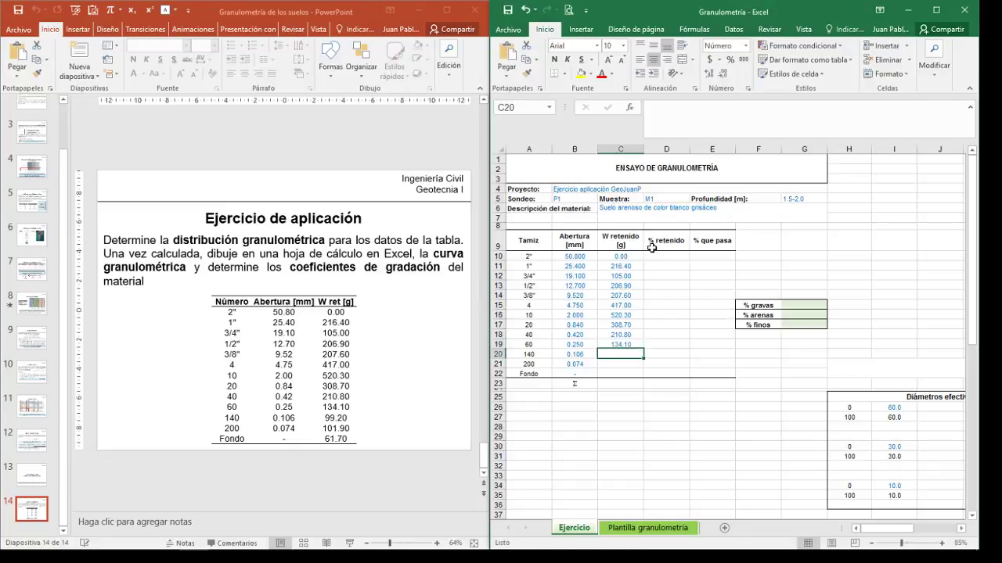
text(99)
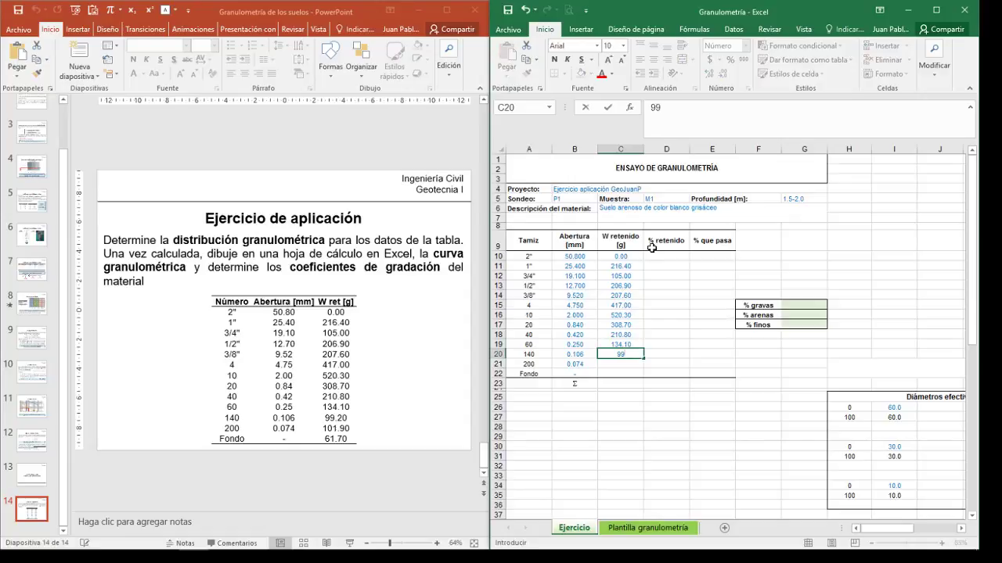
text(.2)
key(Return)
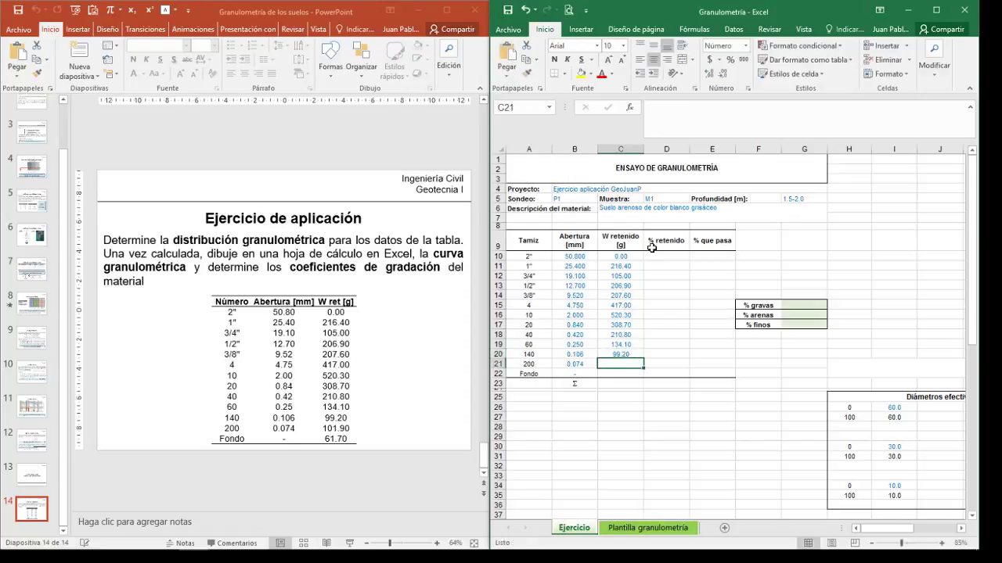
text(101.9)
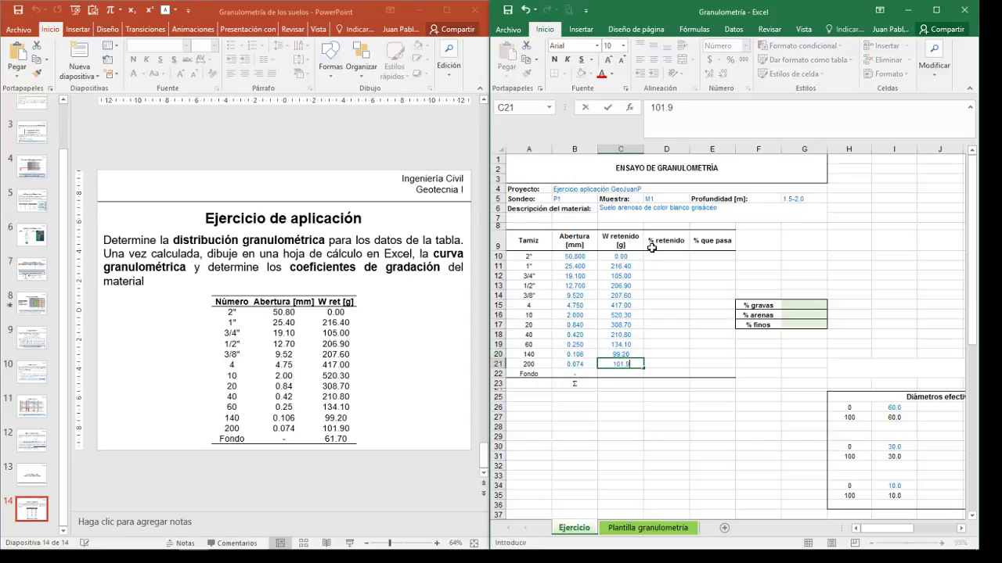
key(Return)
text(61.)
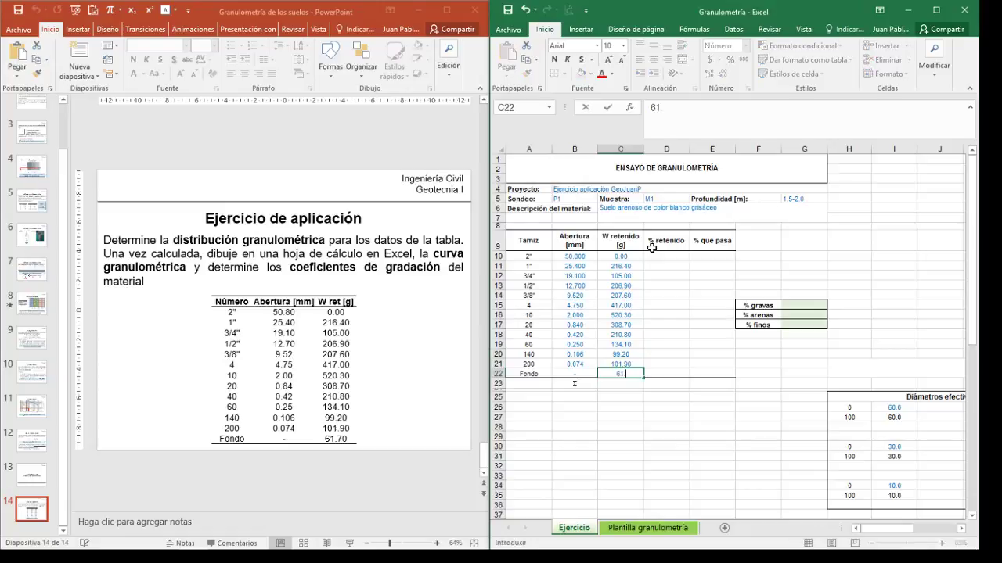
text(7)
key(Return)
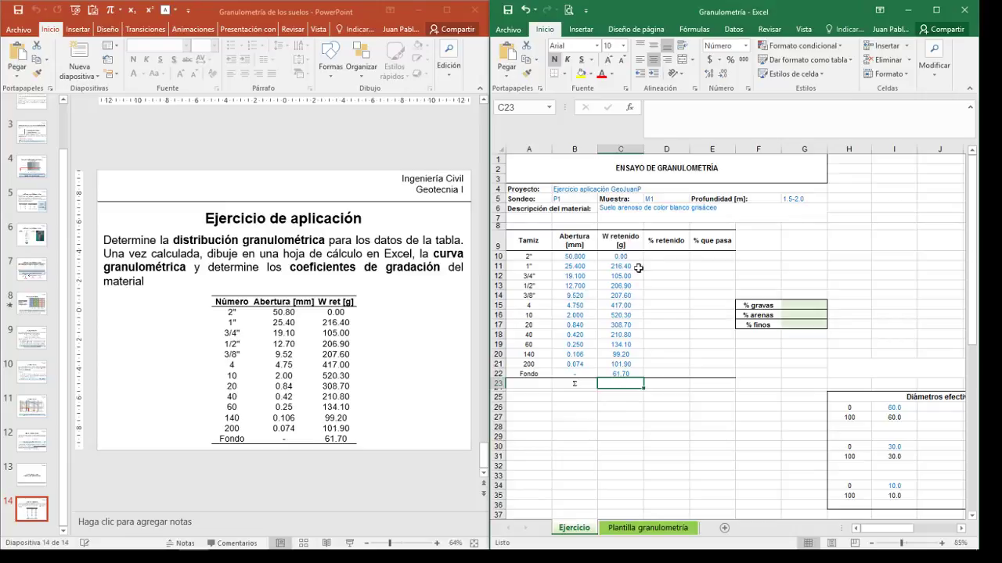
Sum C10:C22 with SUMA in C23, giving a 2589.60 g total.
text(+)
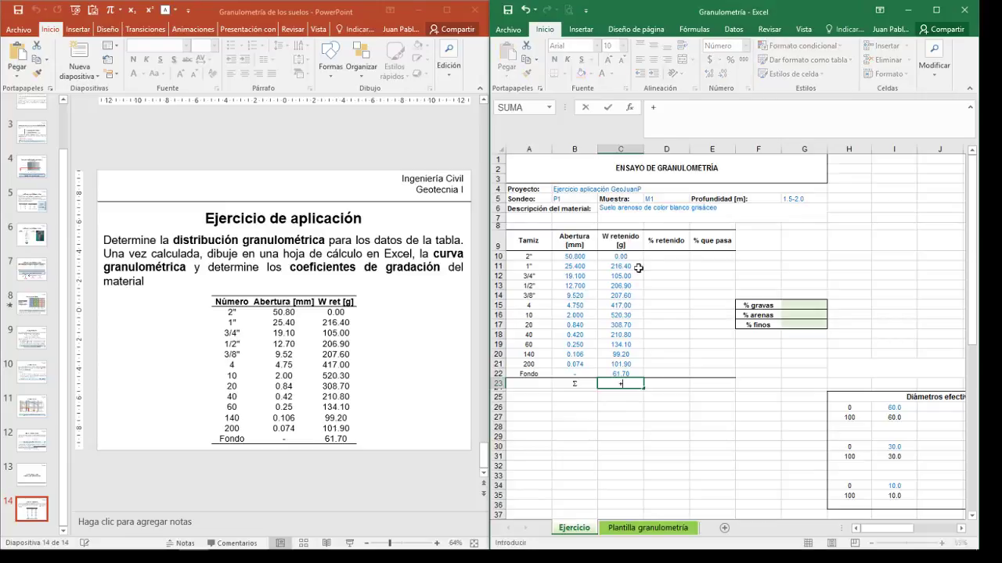
text(sum)
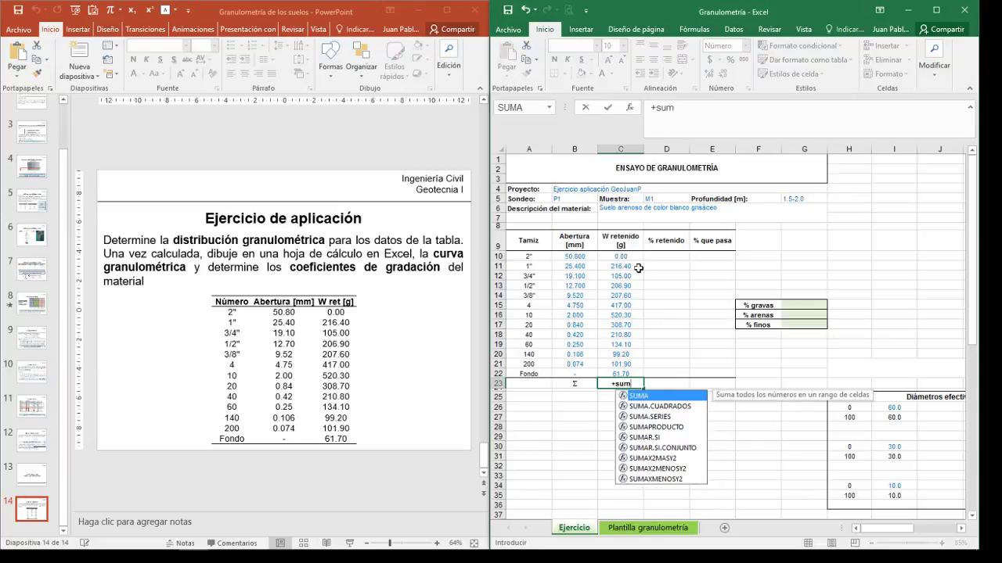
key(Tab)
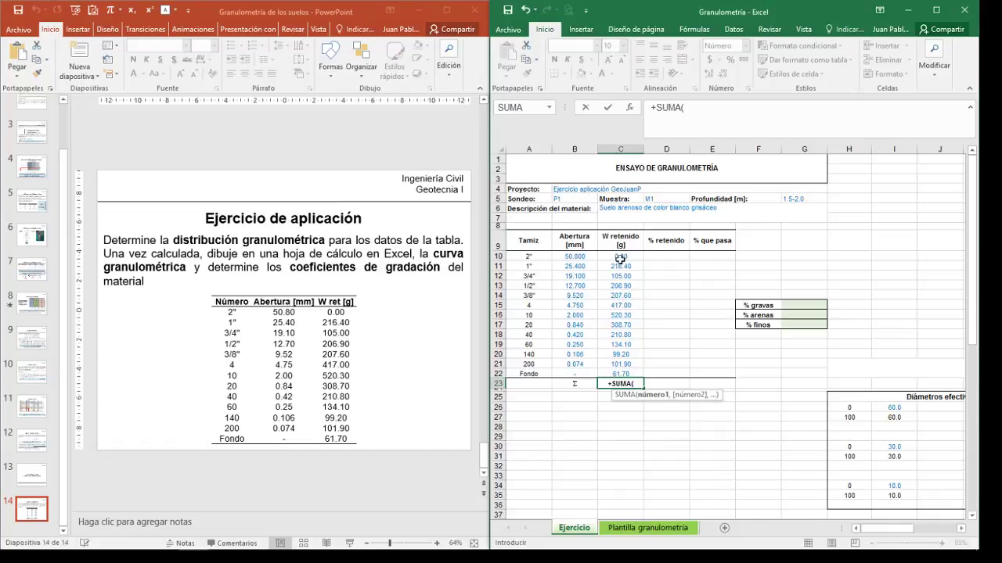
drag(621, 257, 623, 374)
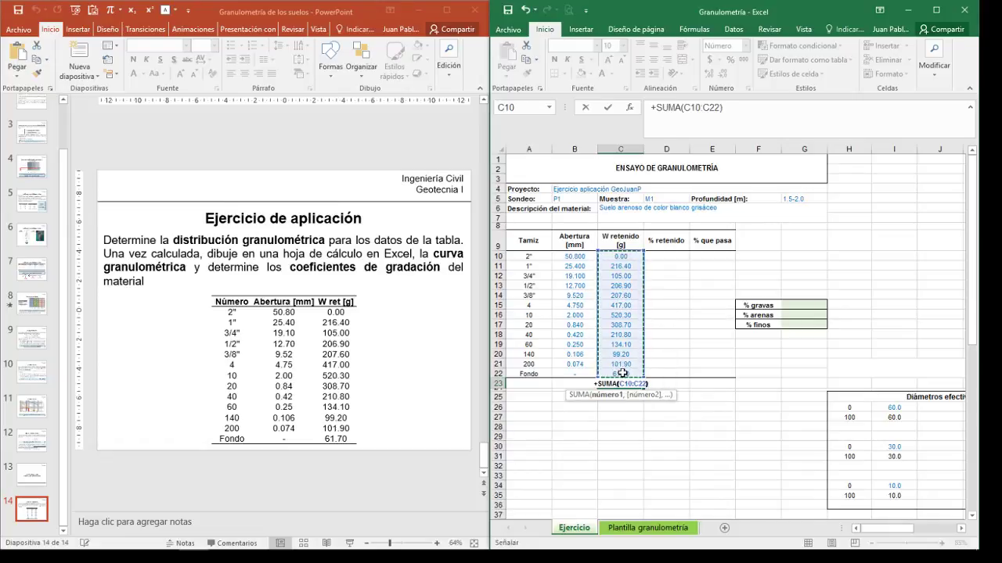
text())
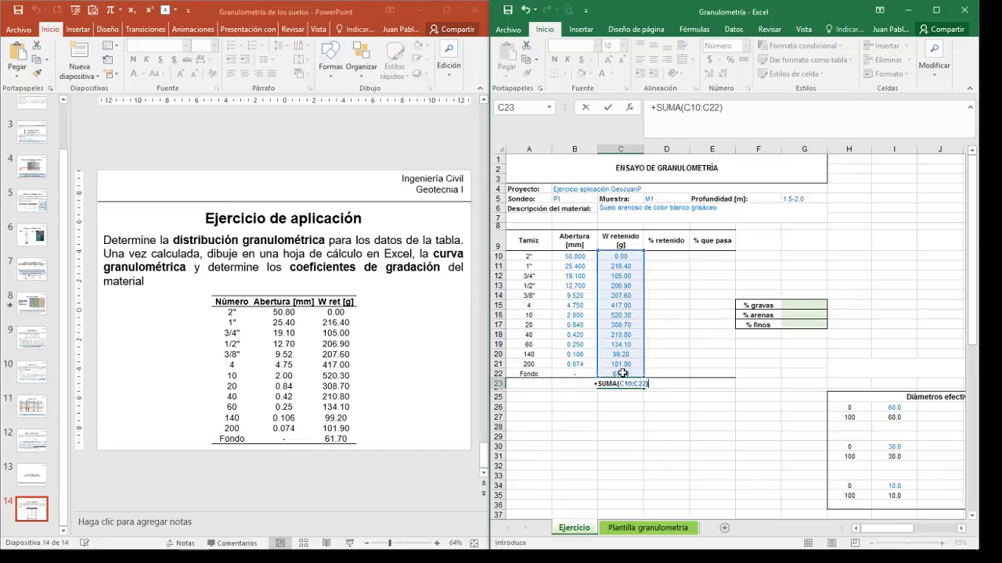
key(Return)
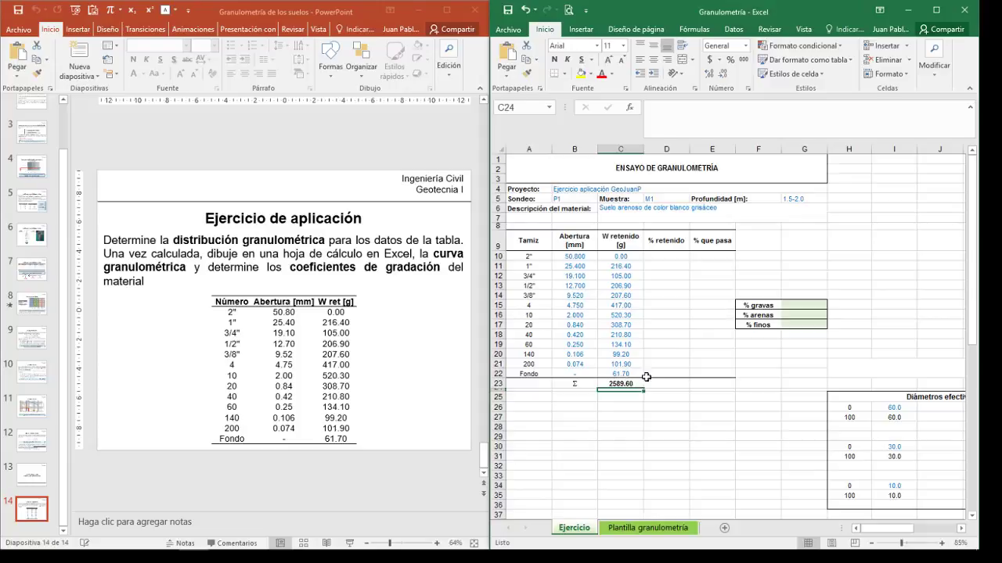
click(665, 255)
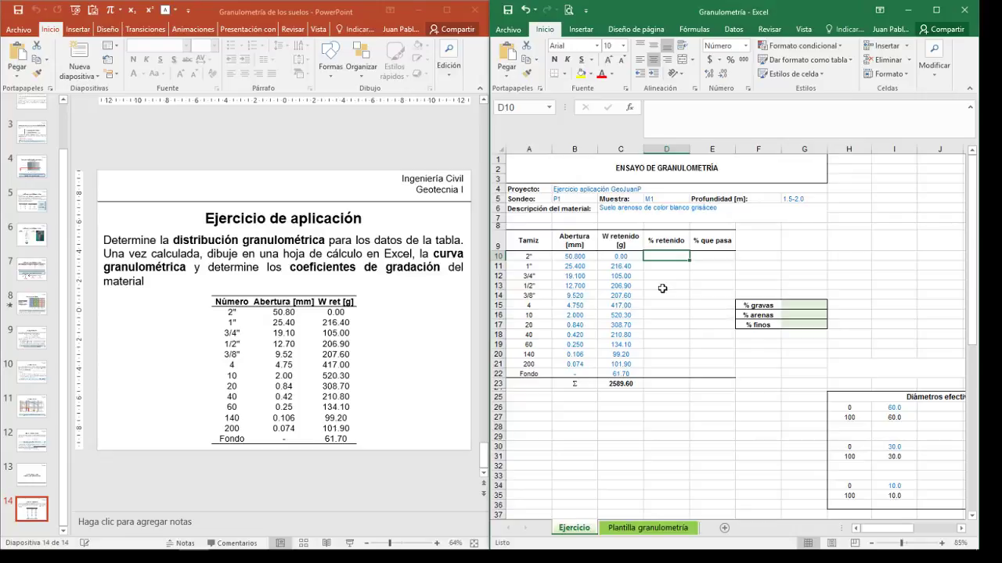
Enter =(C10/$C$23)*100 in D10, giving 0.00 % retenido for the 2" sieve.
text(+)
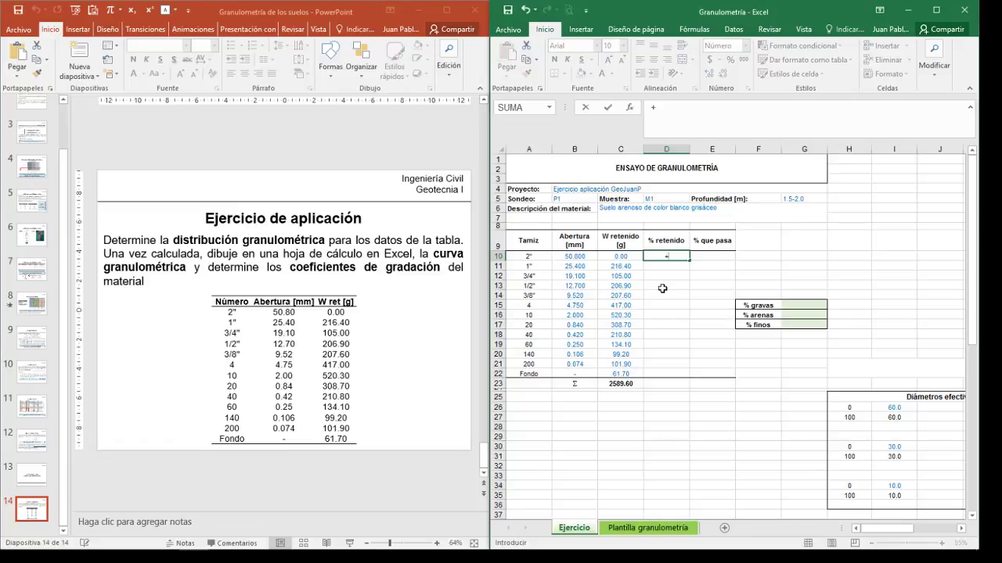
key(BackSpace)
text(=)
text(()
click(618, 258)
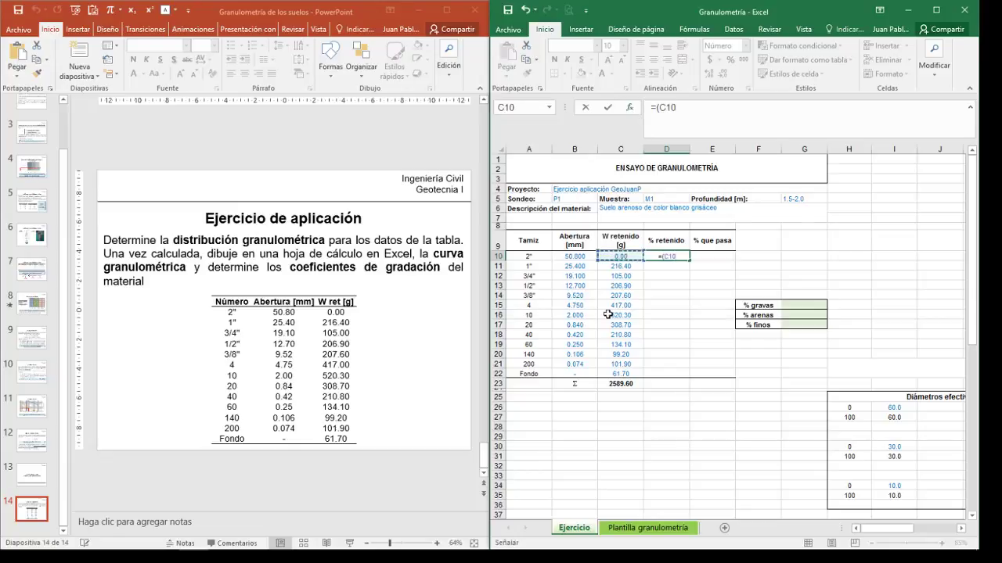
text(/)
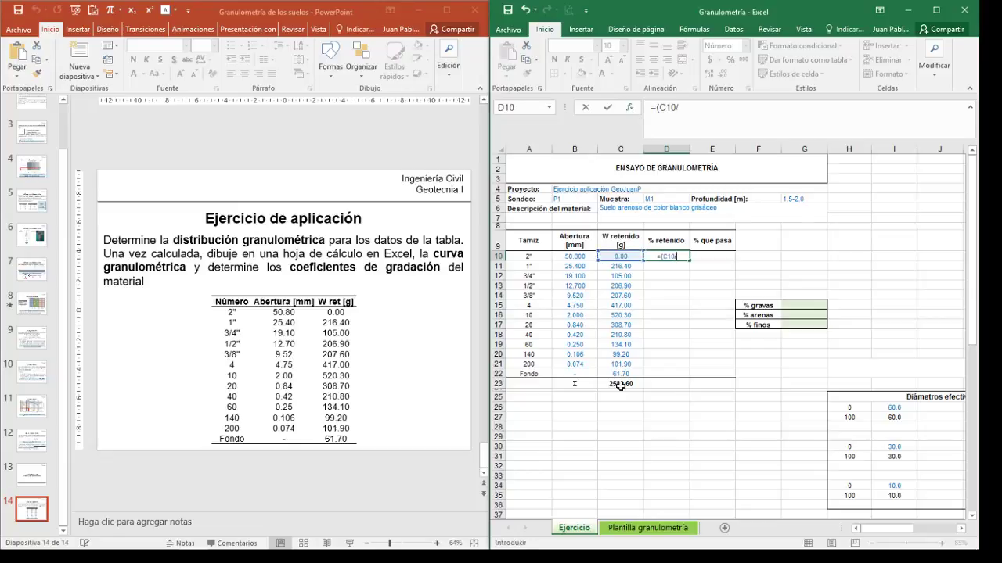
click(620, 384)
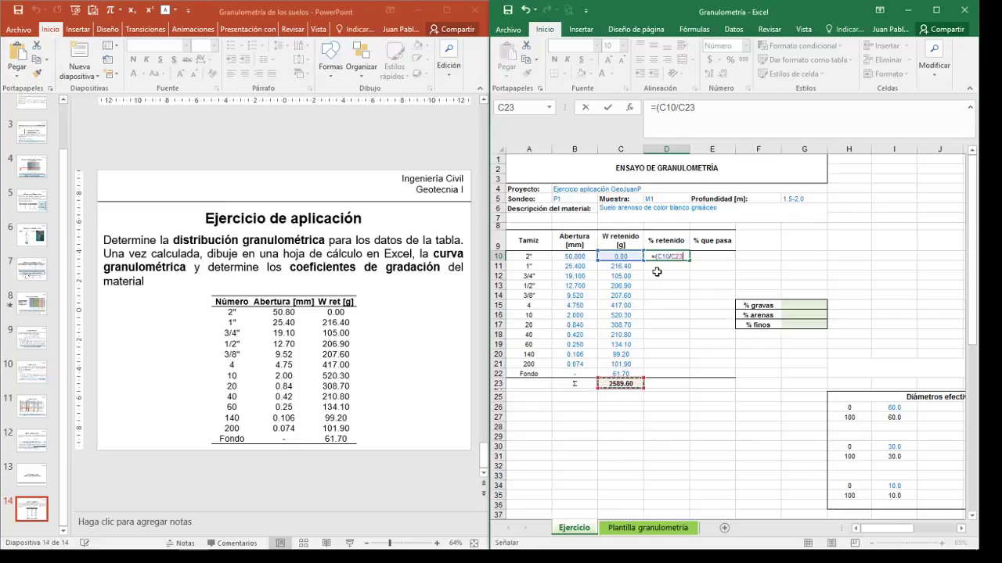
key(F4)
text())
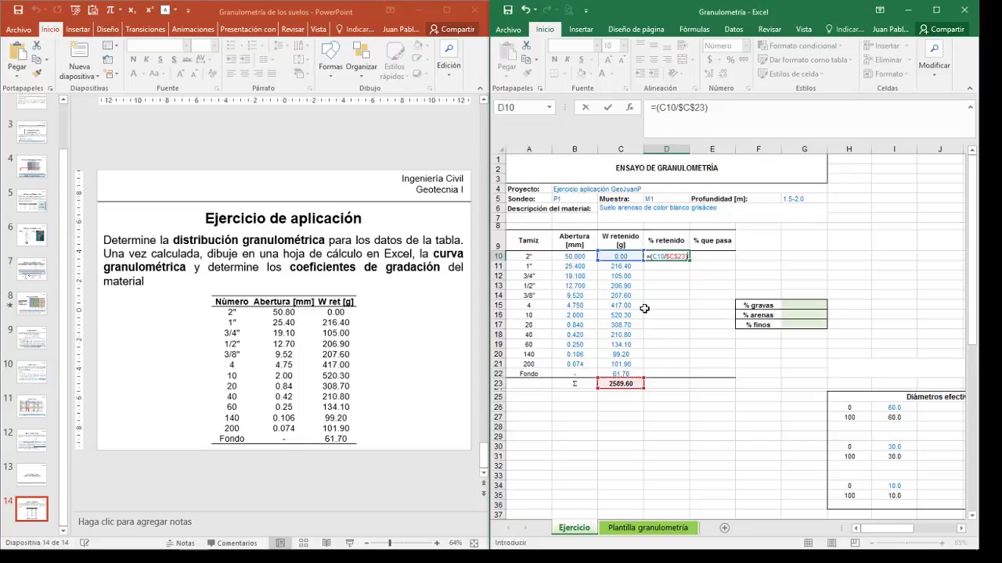
text(*100)
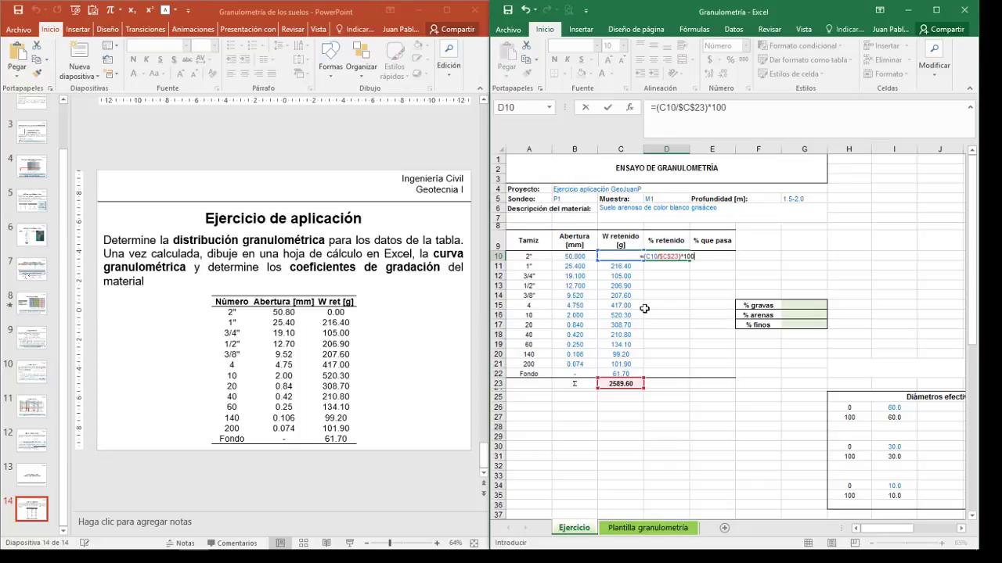
key(Return)
click(670, 256)
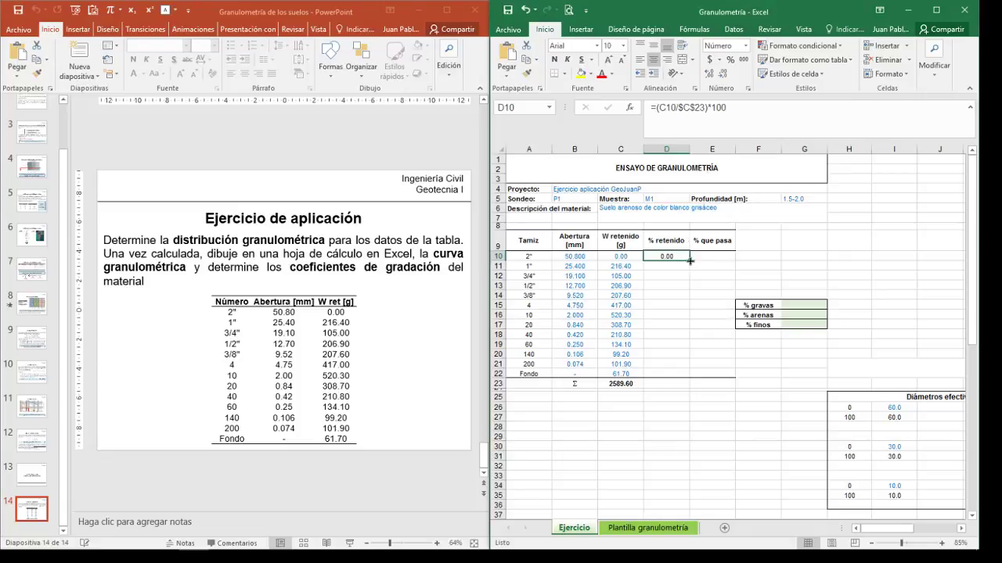
Fill D10's formula down to D22 and check the copied 1" formula.
mouse_move(689, 260)
mouse_down()
mouse_move(685, 370)
mouse_move(689, 259)
mouse_up()
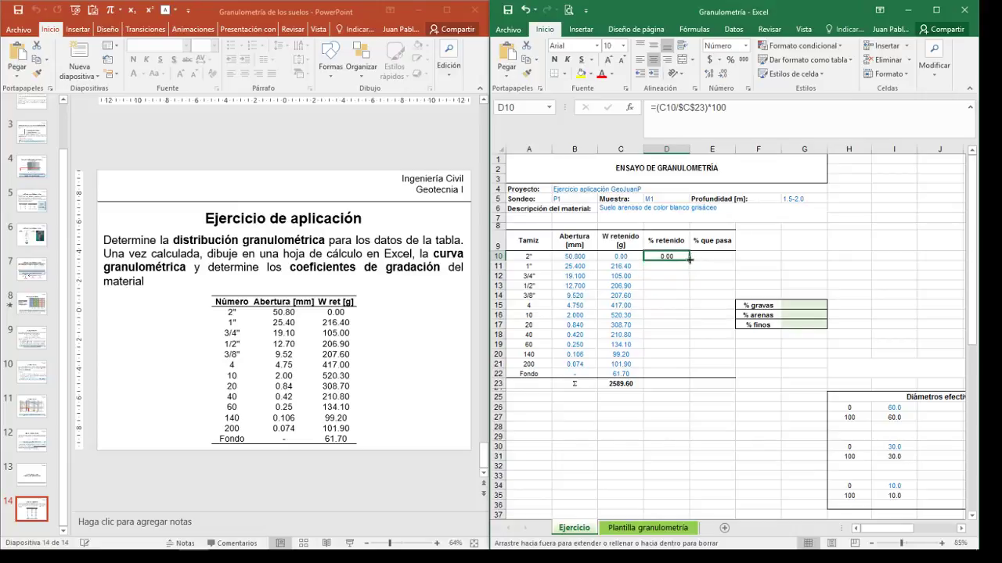
drag(688, 258, 689, 375)
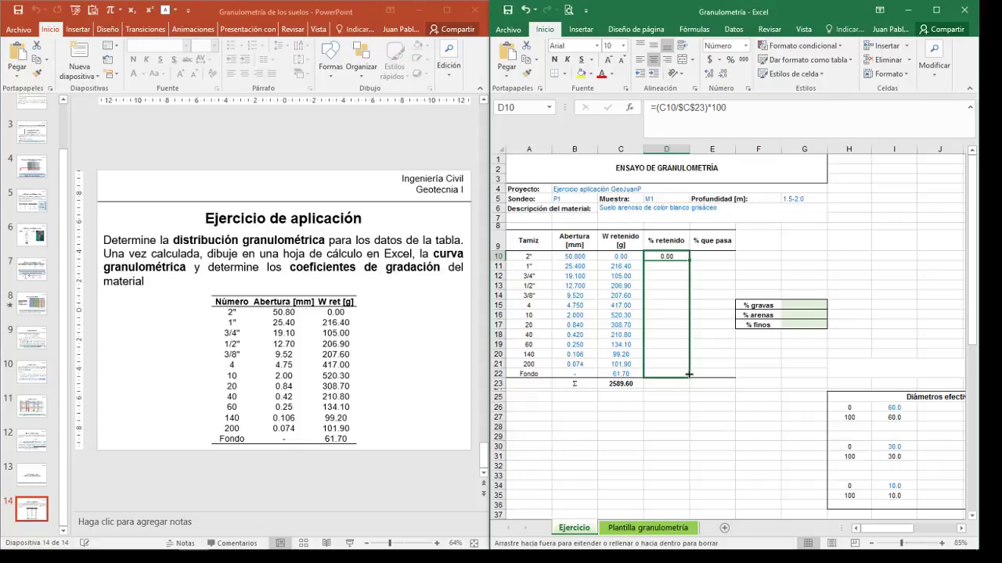
drag(688, 375, 689, 376)
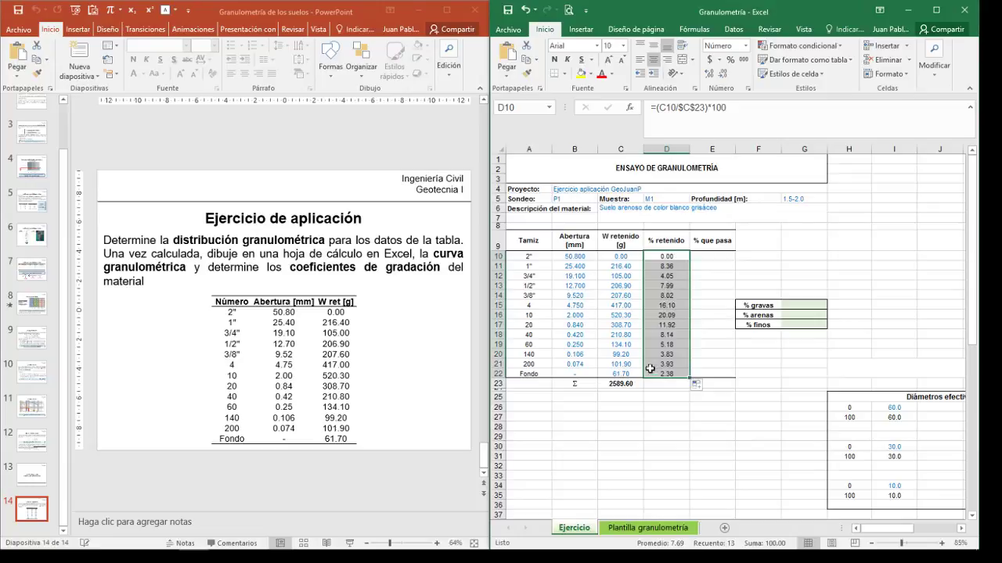
click(672, 255)
click(666, 266)
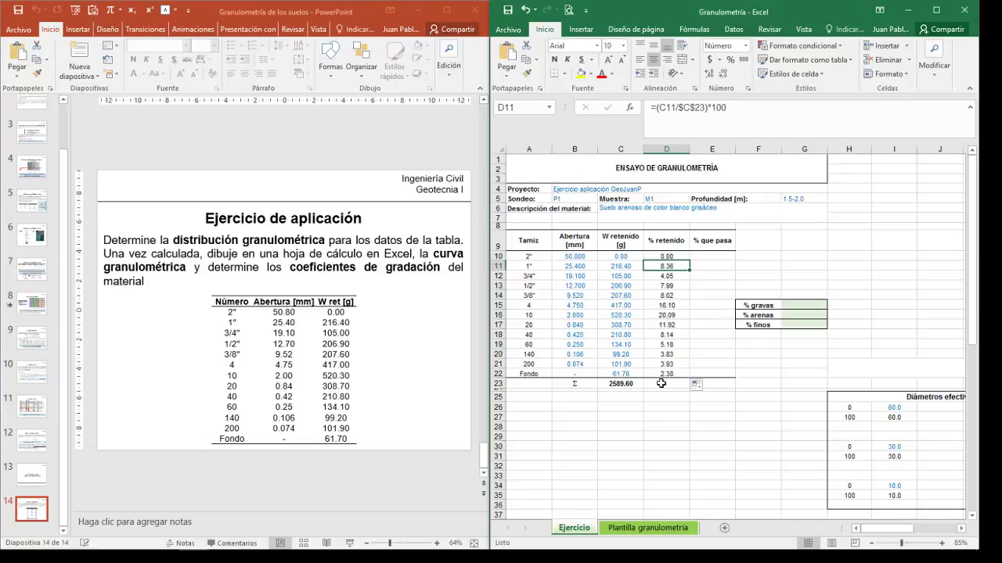
click(661, 381)
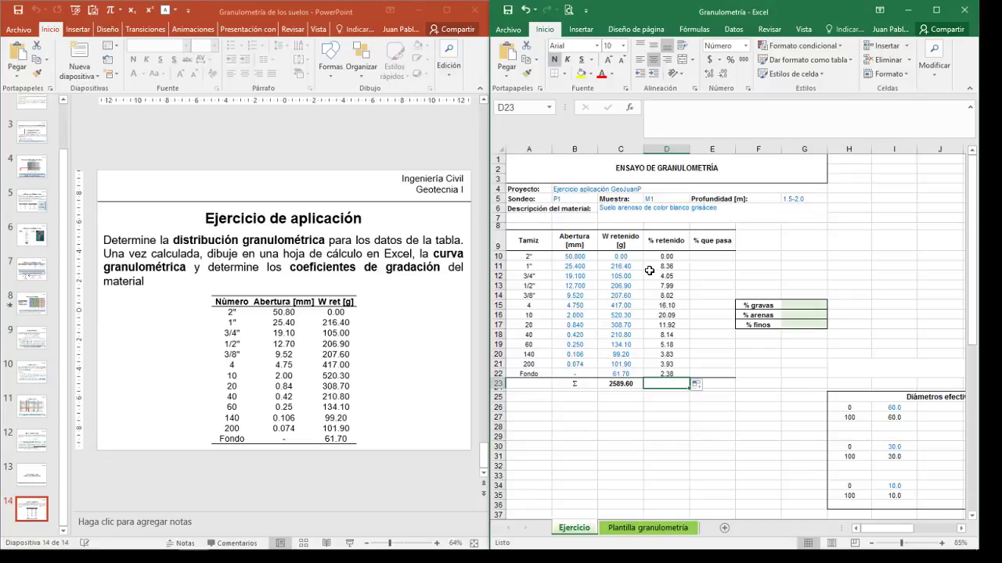
Sum the percentages D10:D22 with SUMA in D23, giving 100.
text(+)
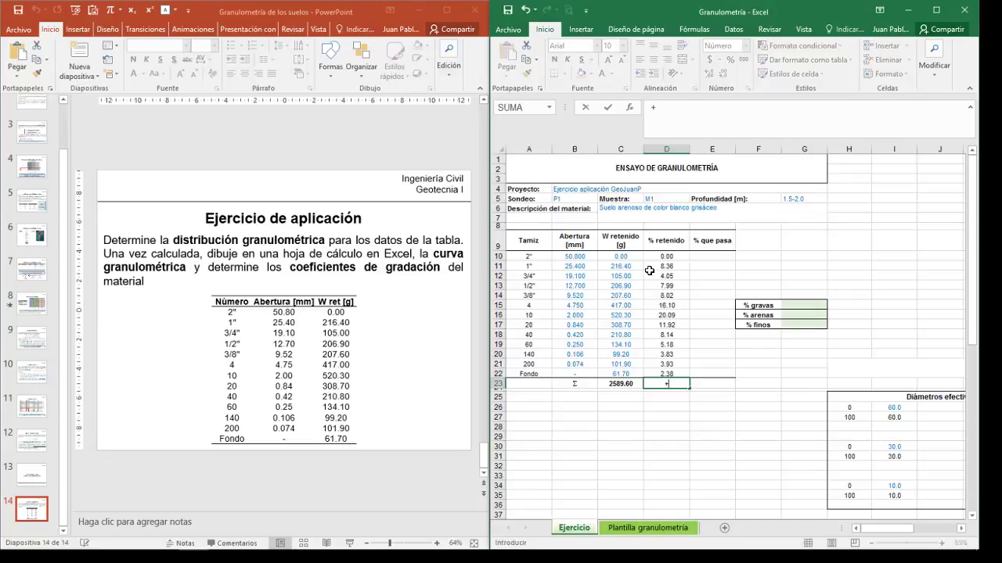
text(sum)
key(Tab)
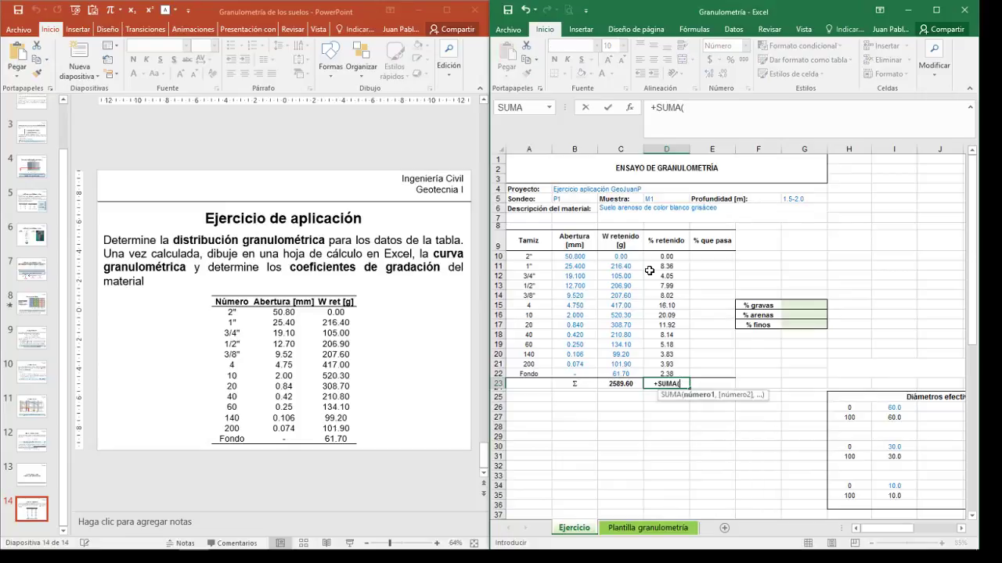
drag(666, 257, 651, 370)
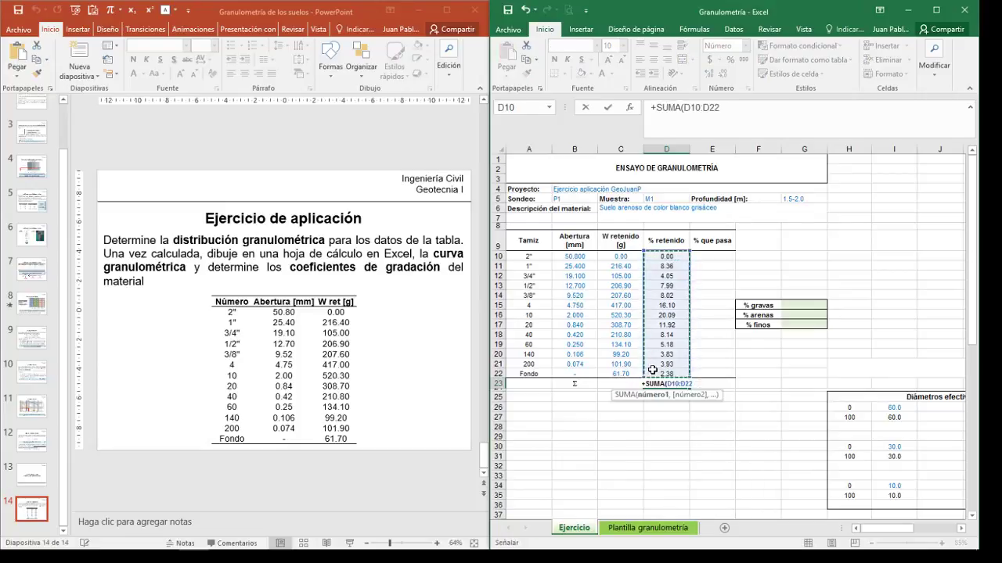
text())
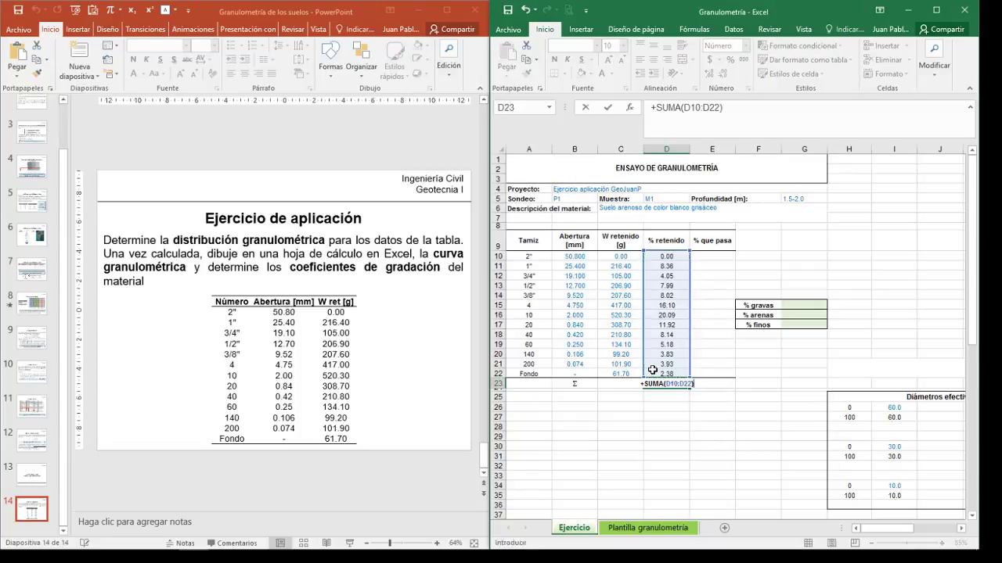
key(Return)
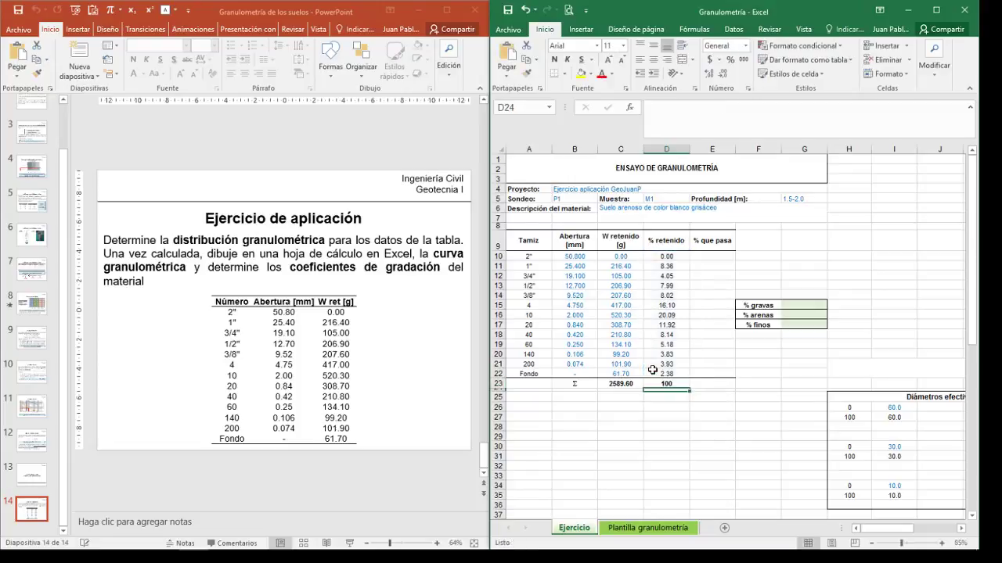
Increase D23's decimals so the total reads 100.0.
click(663, 383)
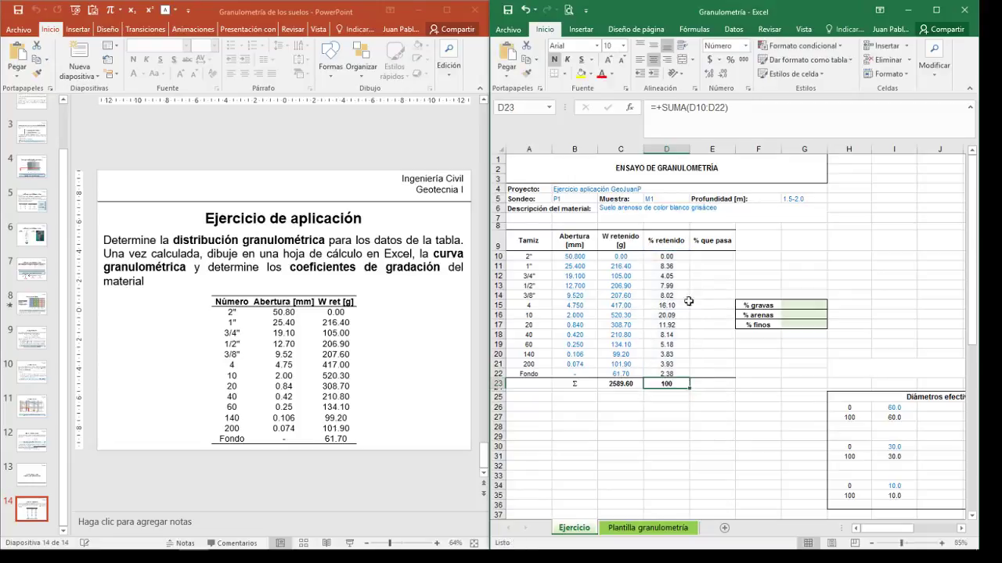
click(708, 76)
click(707, 257)
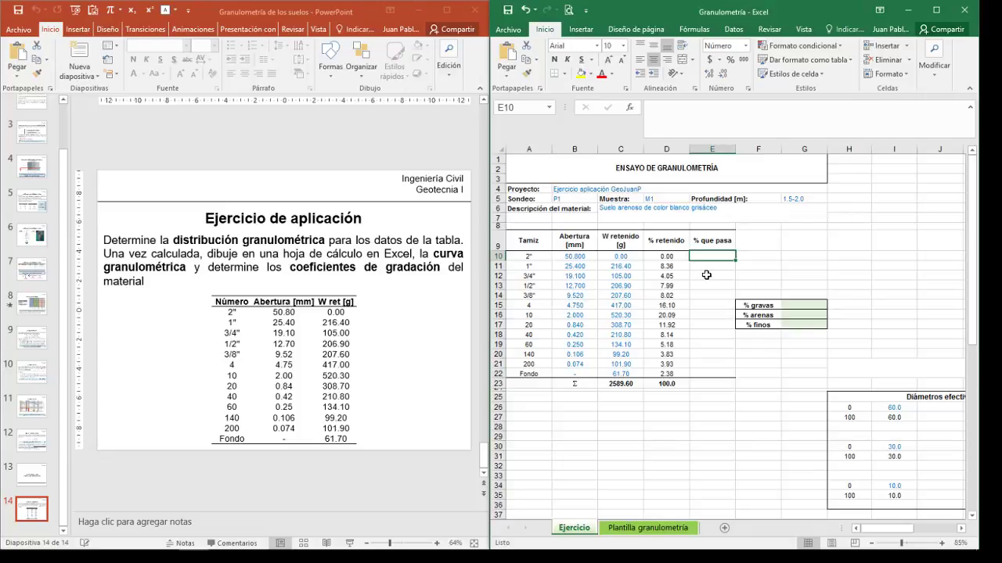
Enter +100-D10 in E10, giving 100.0 % que pasa.
text(+100)
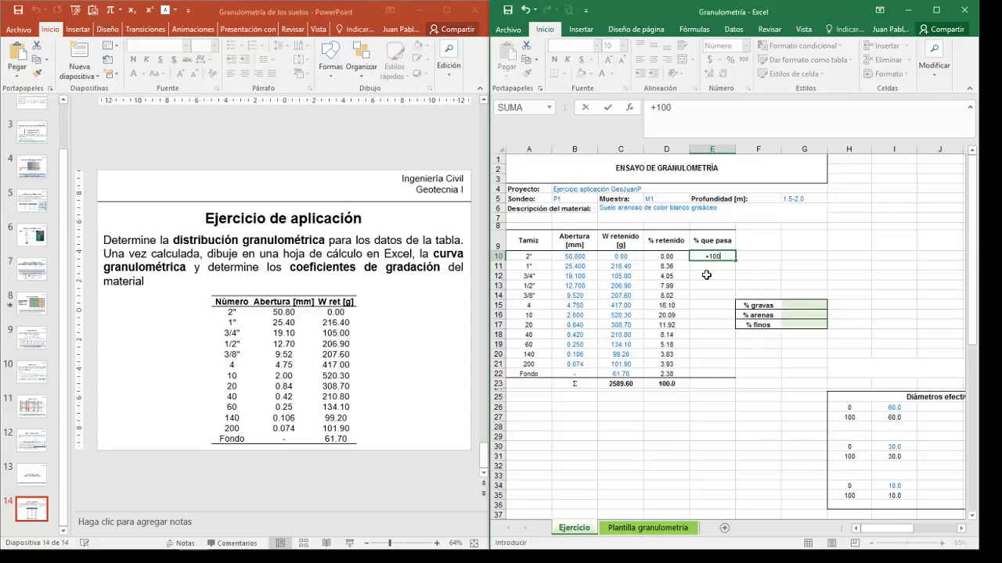
text(-)
key(Left)
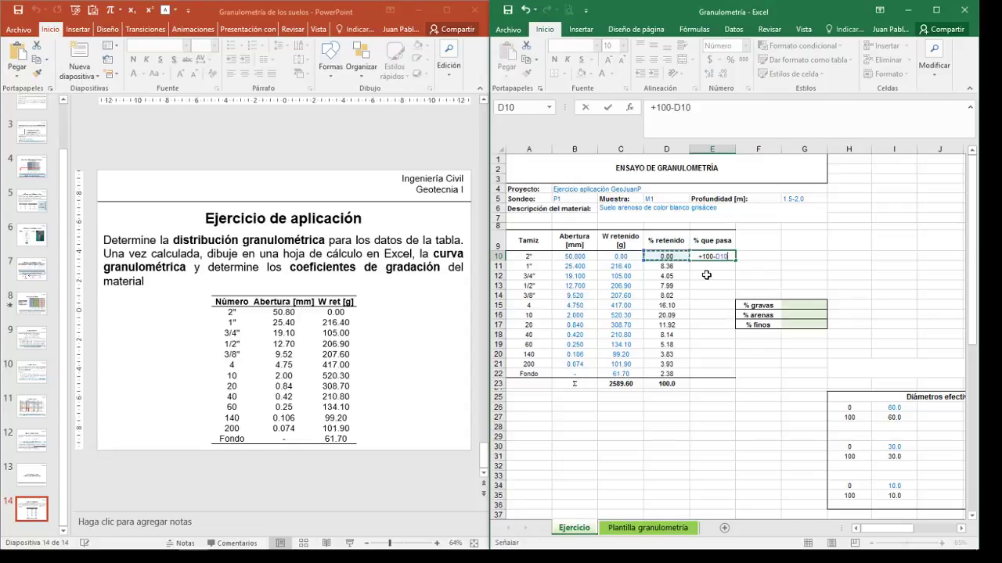
key(Return)
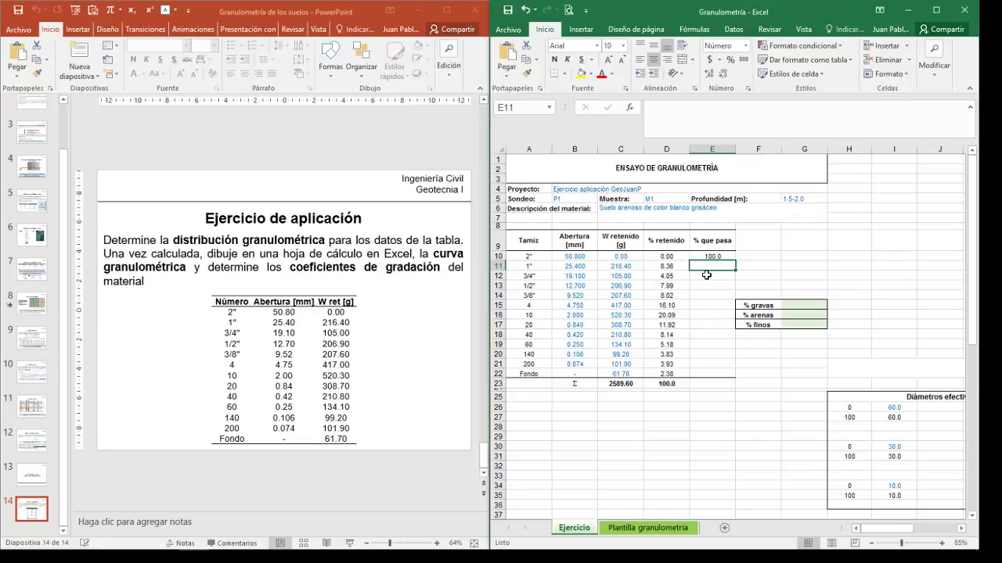
Enter =E10-D11 in E11, giving 91.6 for the 1" sieve.
text(=)
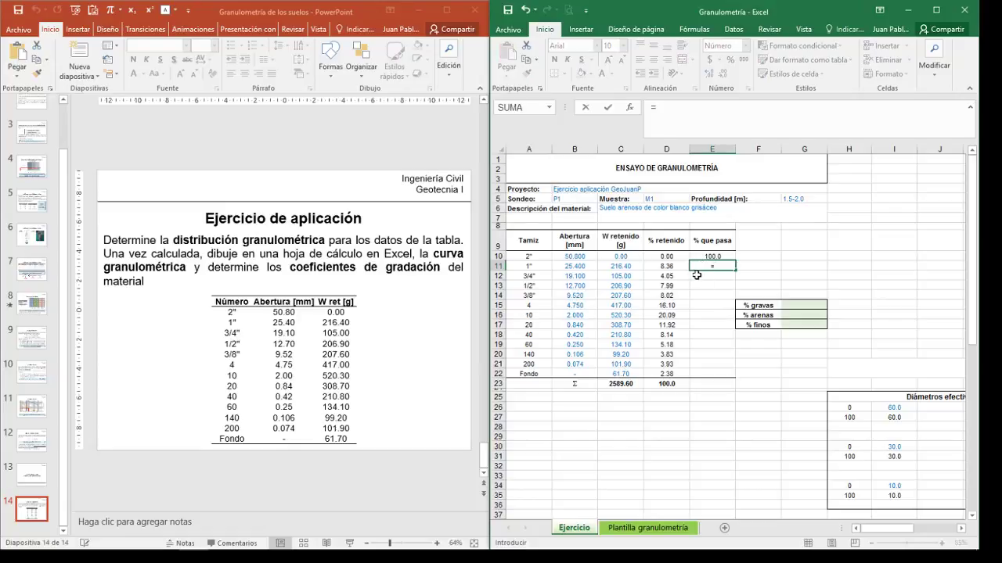
click(708, 257)
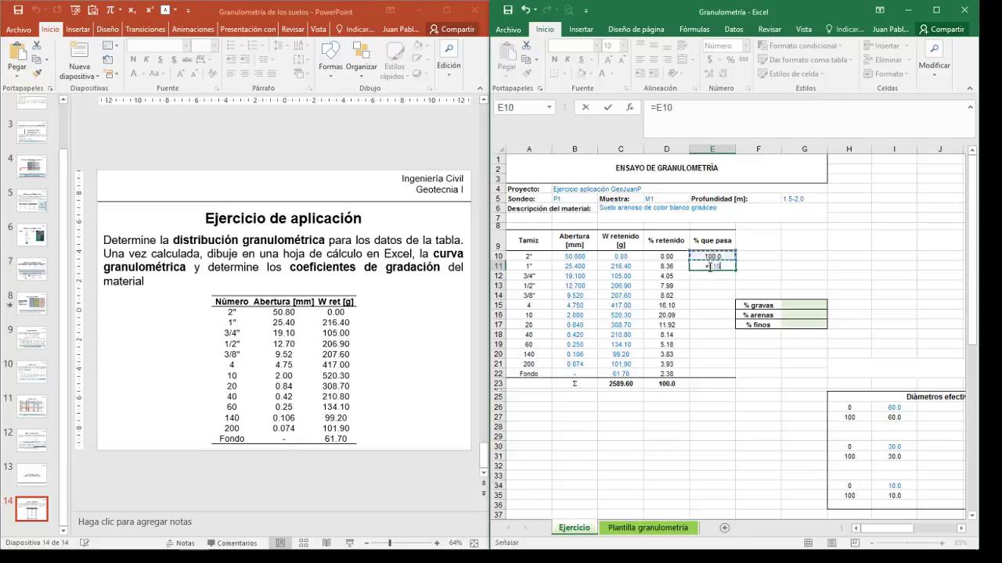
text(-)
click(667, 267)
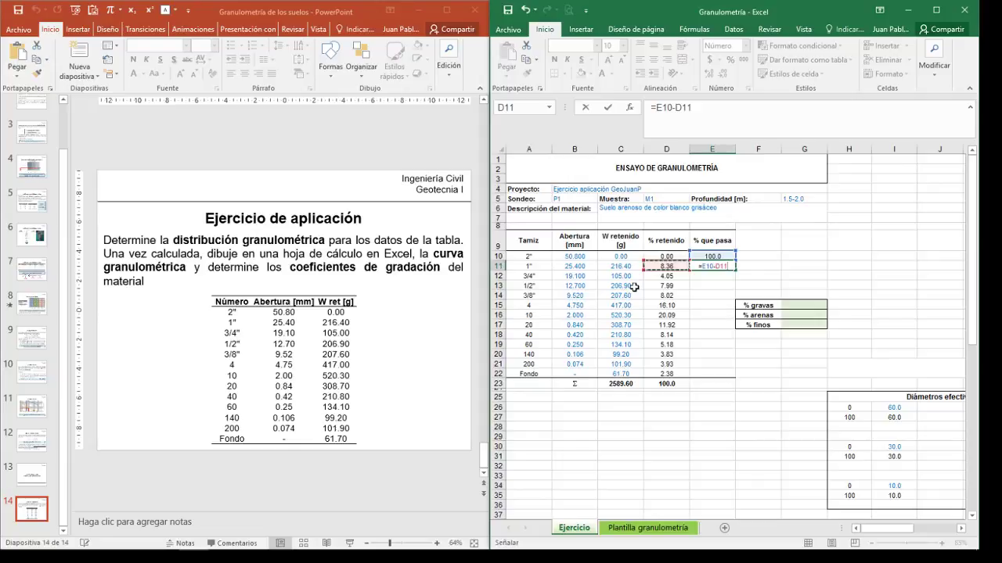
key(Return)
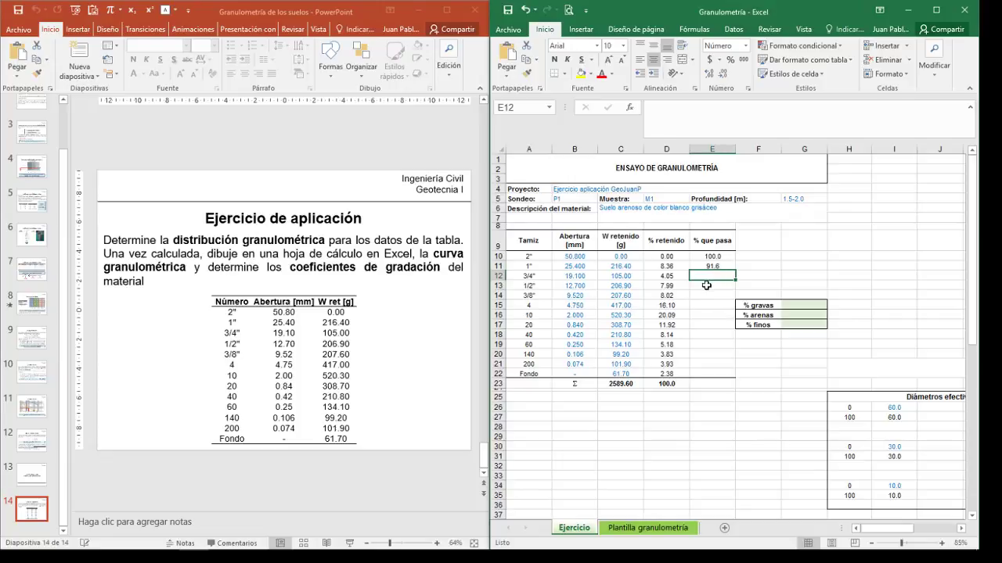
Fill E11's formula down to E22 and make the final 0.0 in E22 bold.
click(712, 267)
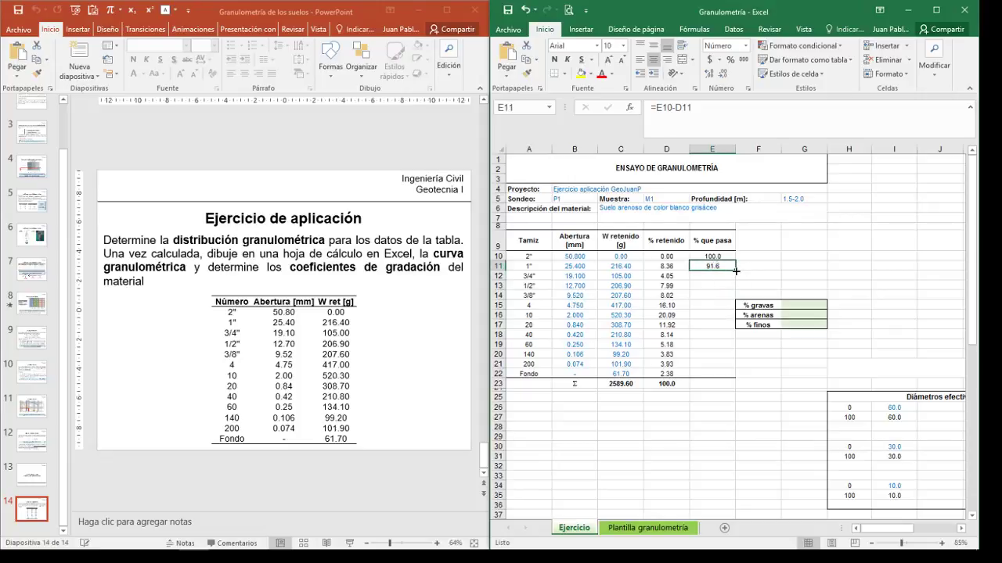
drag(735, 271, 728, 377)
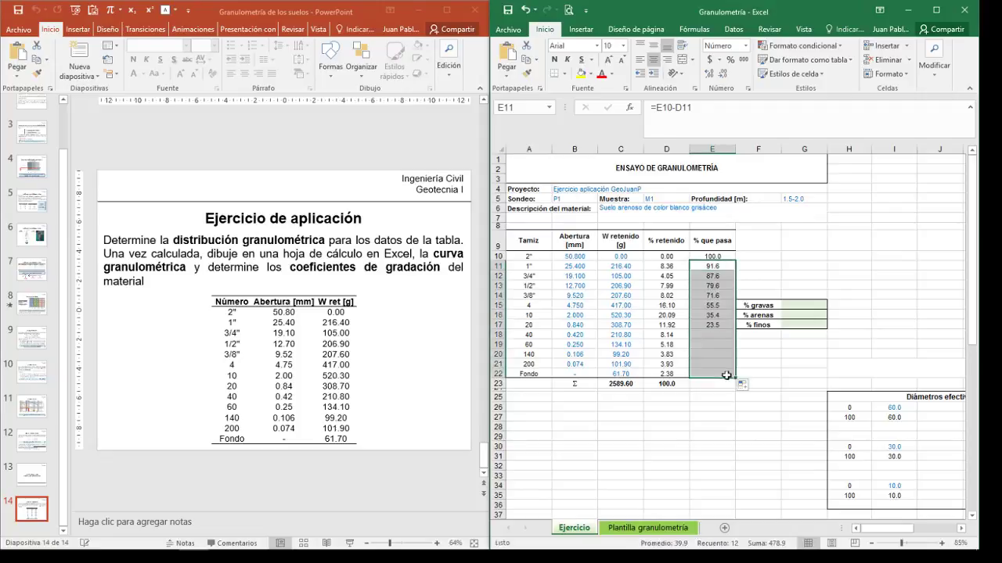
click(715, 320)
click(714, 373)
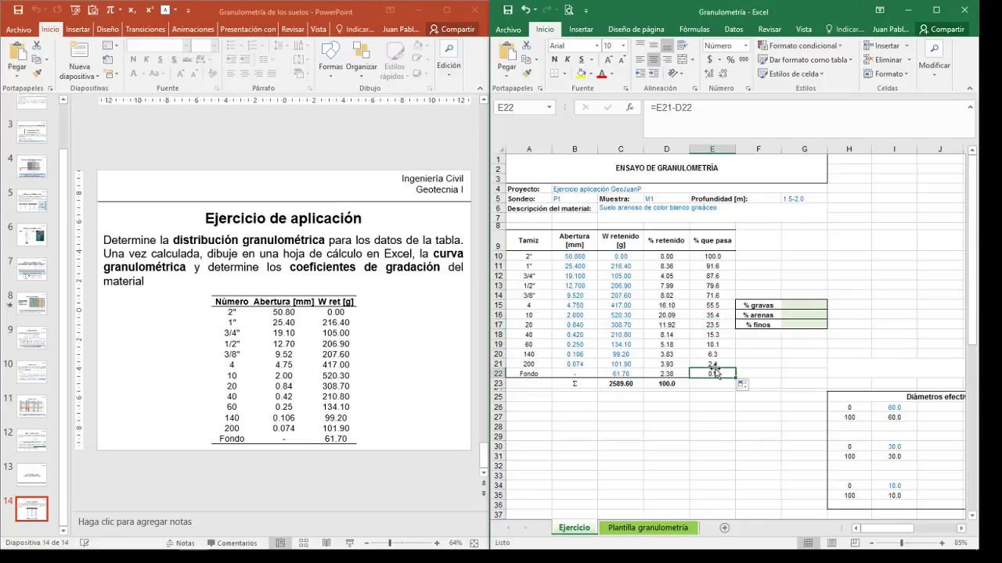
click(554, 60)
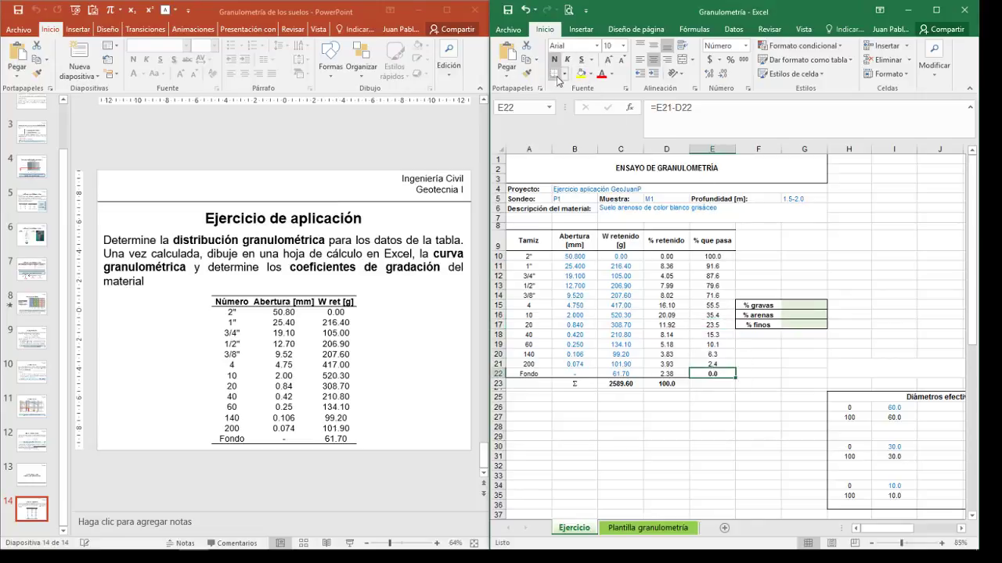
click(720, 365)
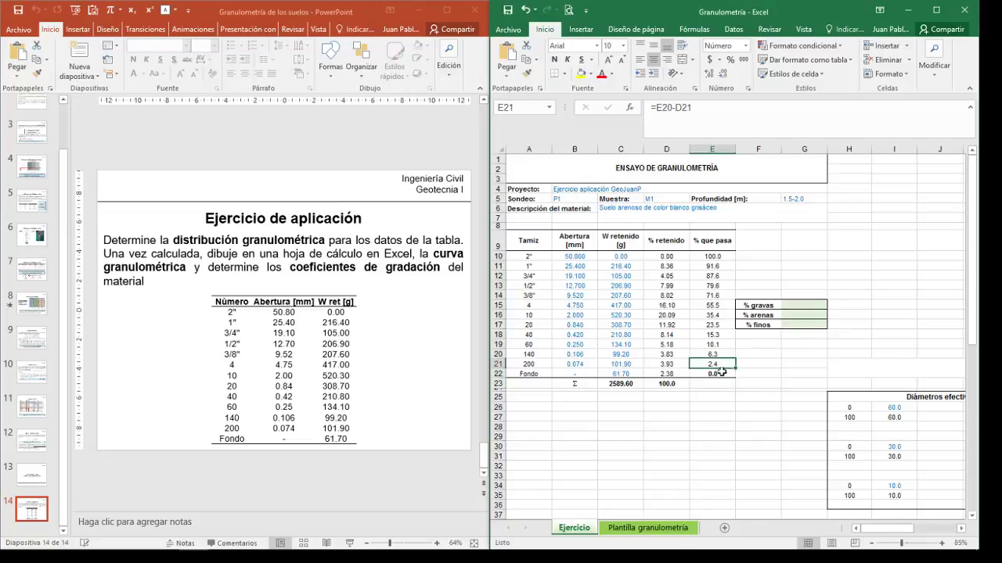
click(723, 373)
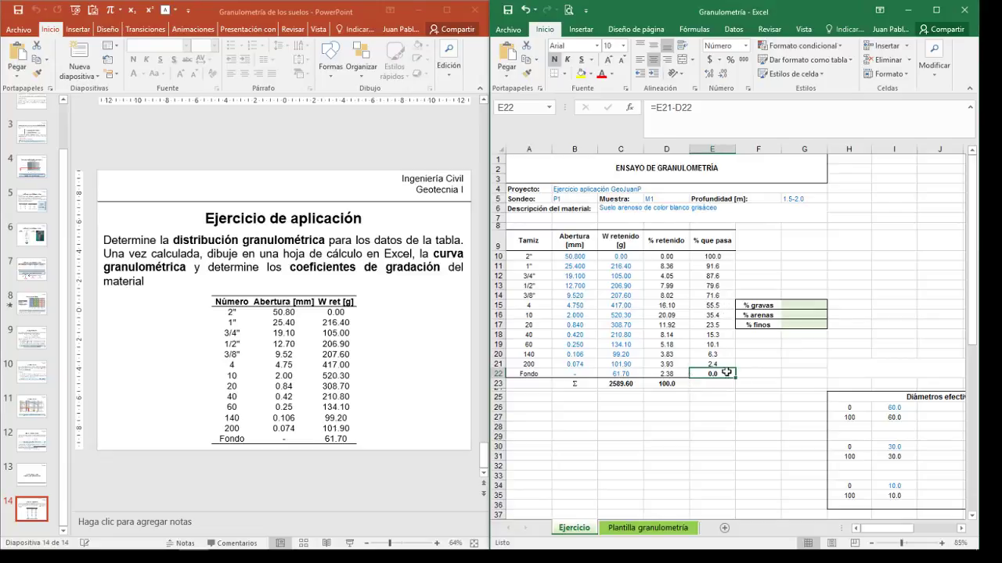
drag(726, 373, 714, 374)
Enter =SUMA(D10:D15) as % gravas in G15, giving 44.5.
click(770, 306)
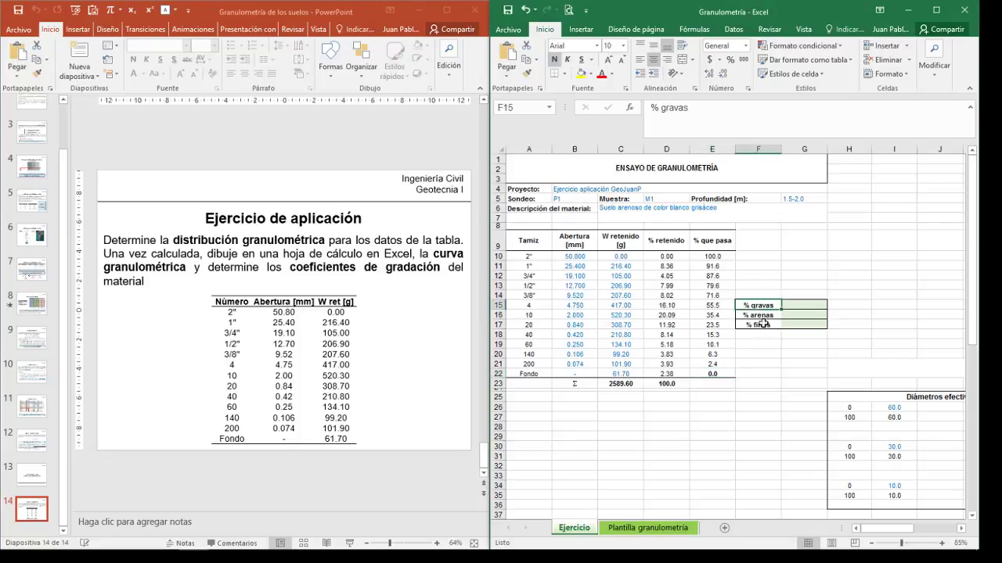
click(763, 315)
click(762, 329)
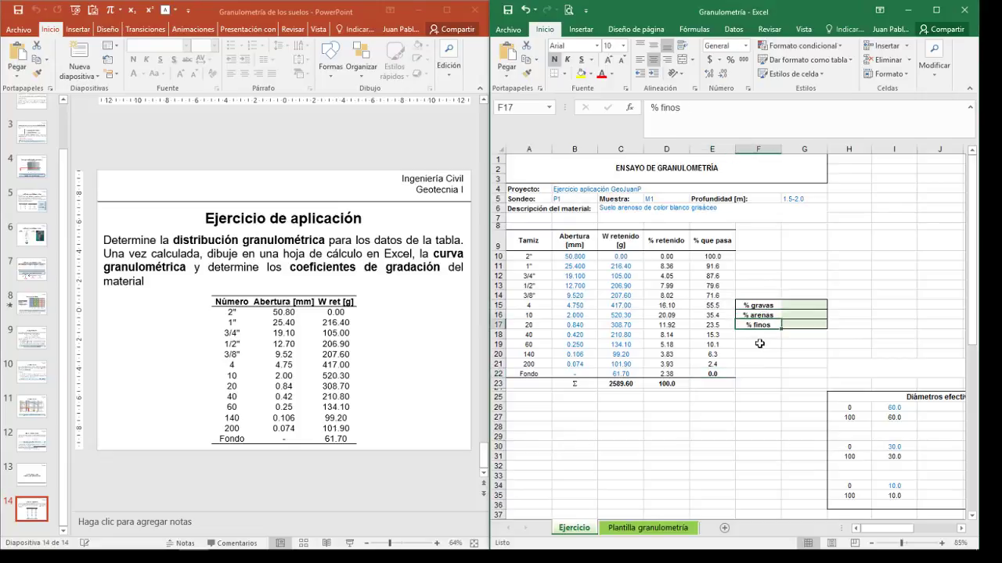
click(800, 306)
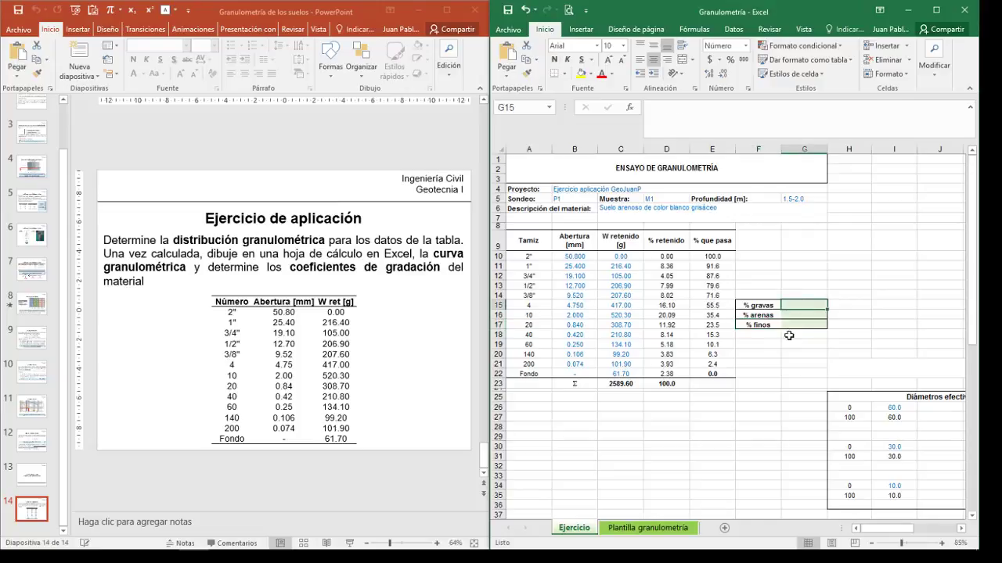
text(+)
text(sum)
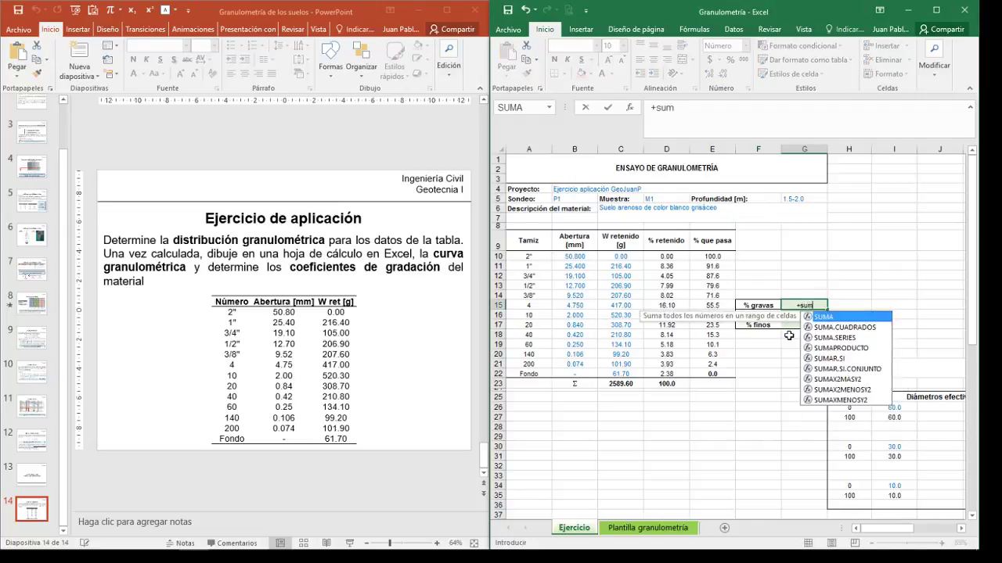
key(Tab)
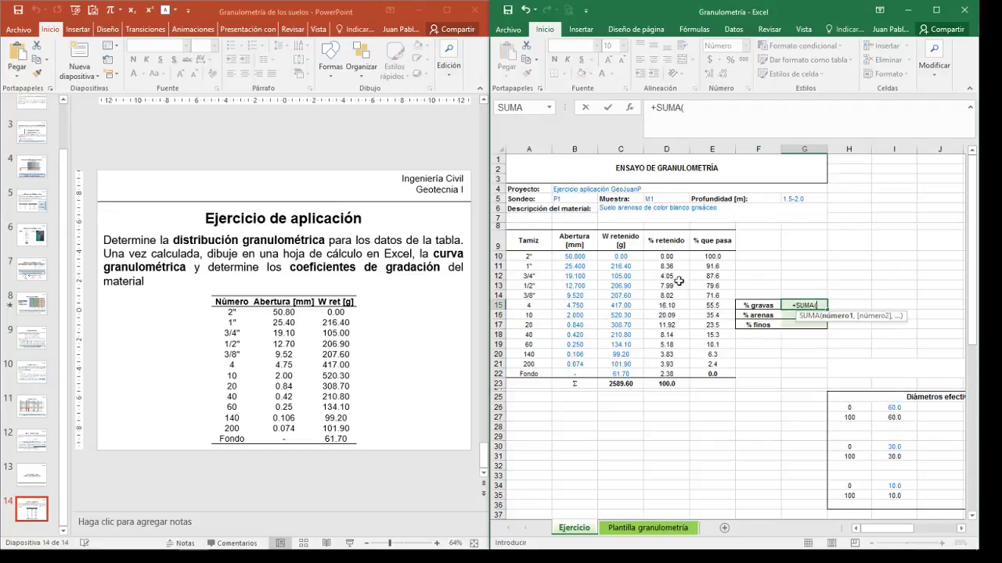
drag(668, 257, 667, 305)
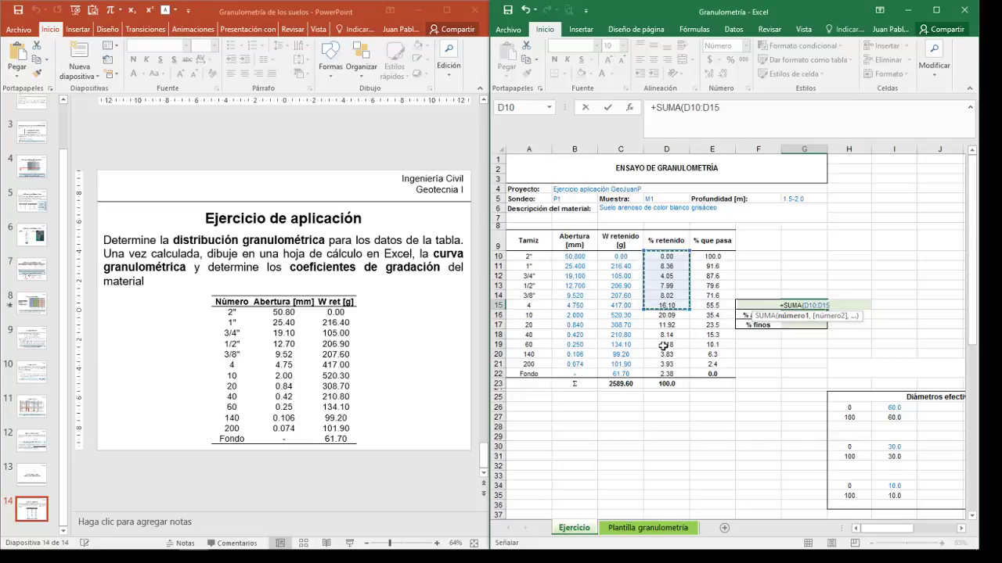
text())
key(Return)
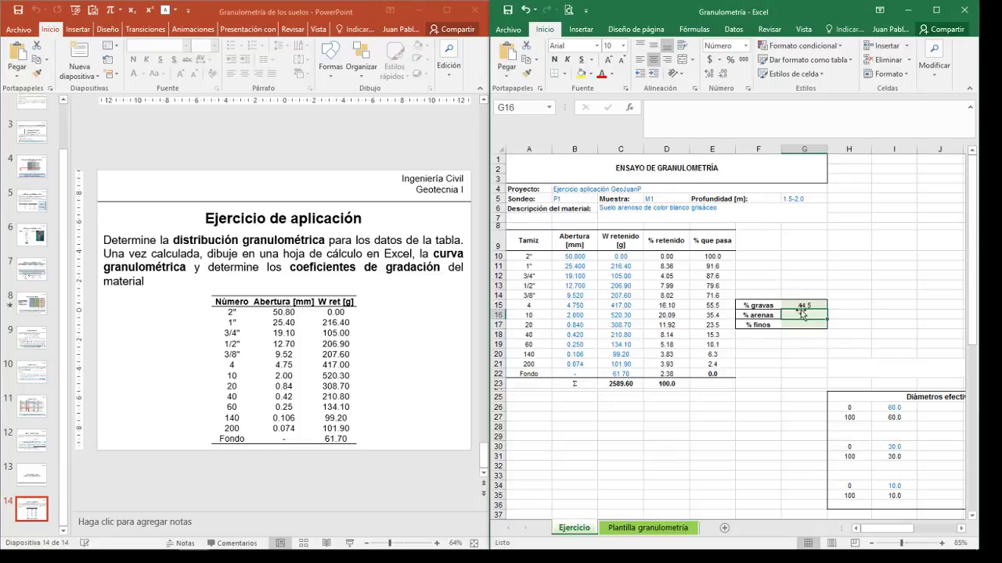
Replace the % gravas formula with =100-E15.
click(800, 305)
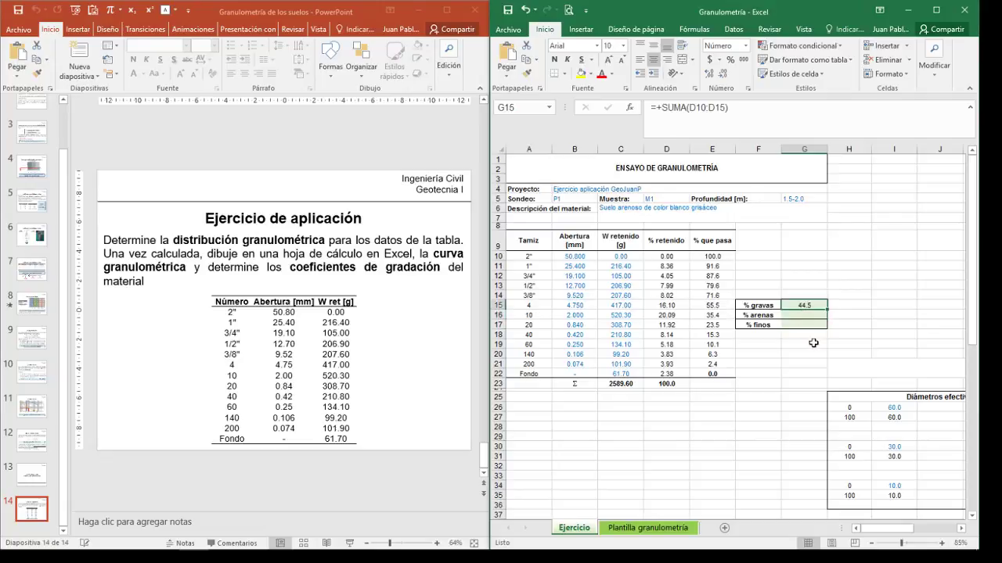
text(=)
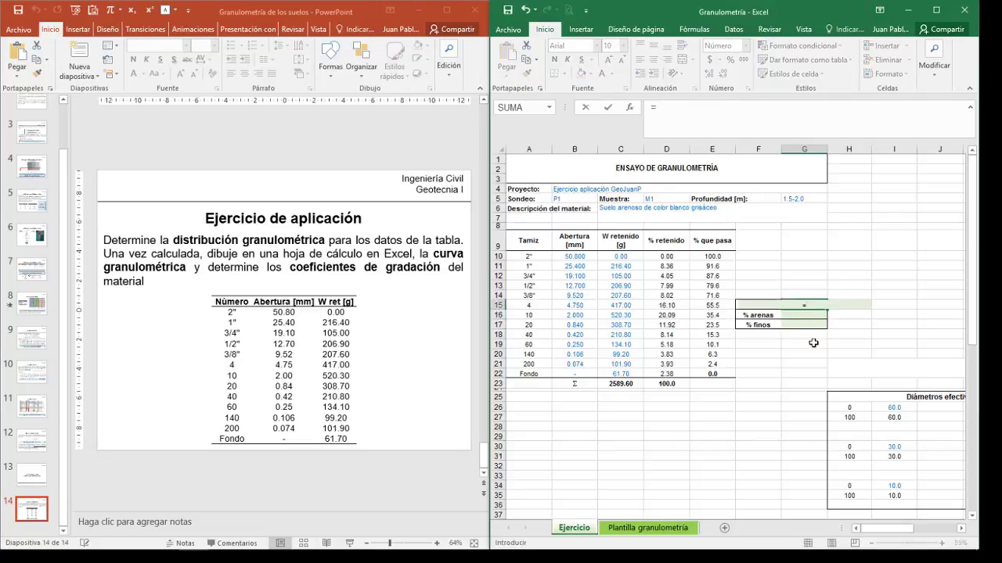
text(100)
text(-)
click(704, 306)
key(Return)
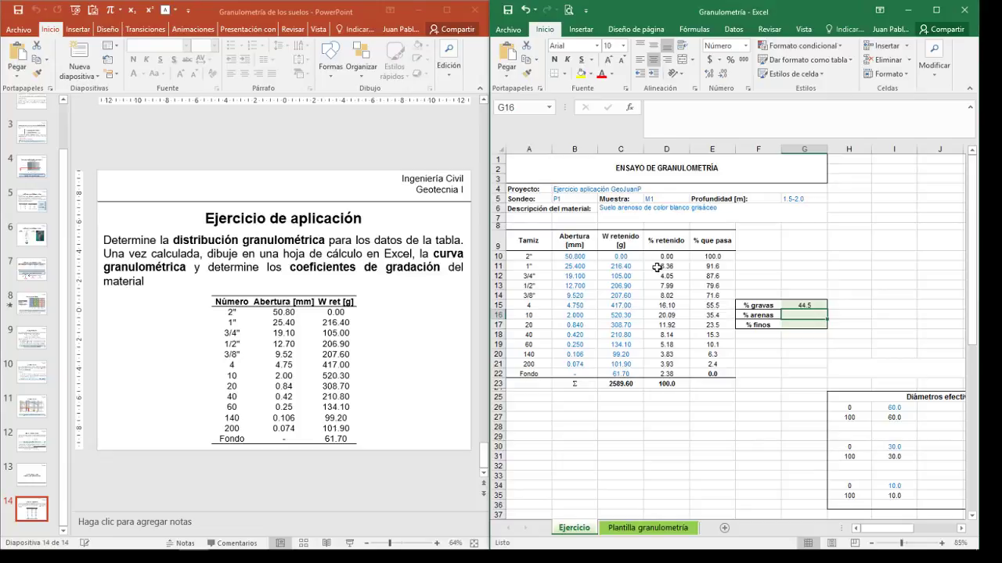
Set % finos in G17 to E21's % que pasa value, giving 2.4.
key(Down)
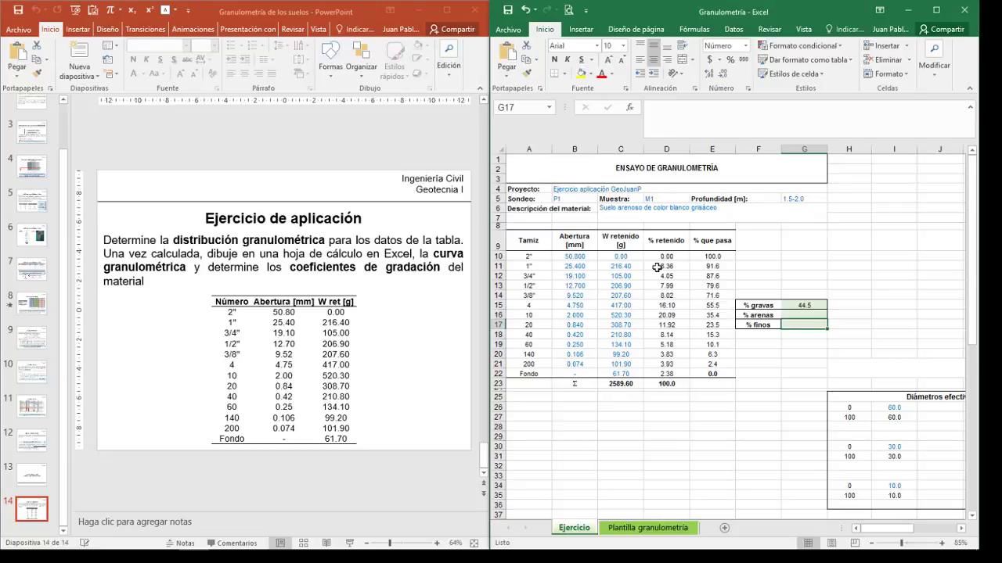
text(+)
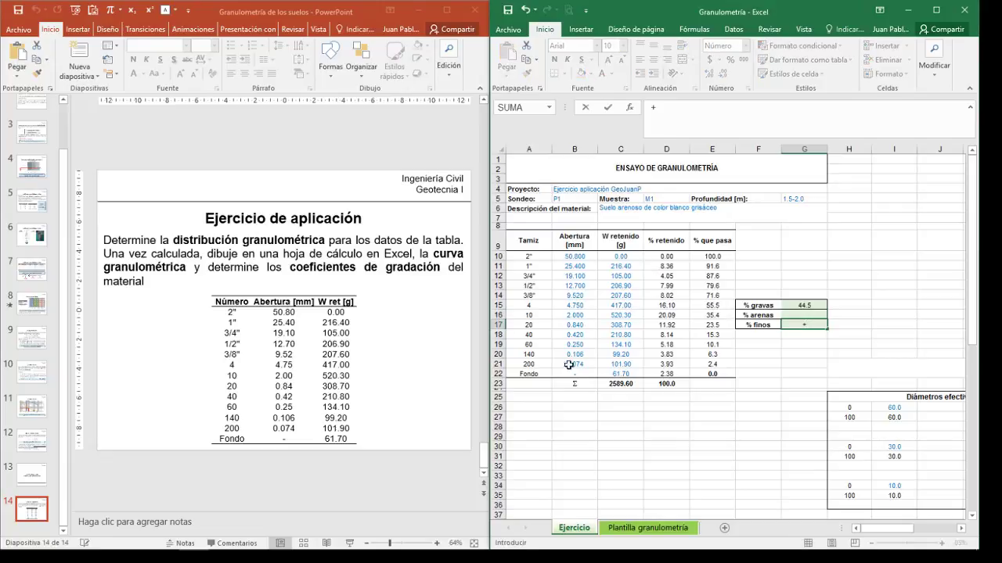
click(710, 364)
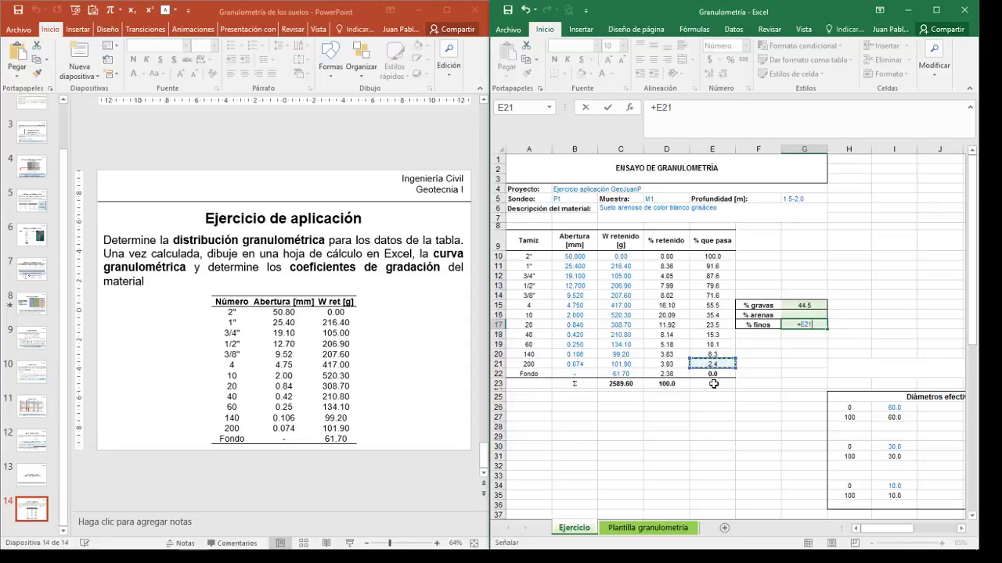
key(Return)
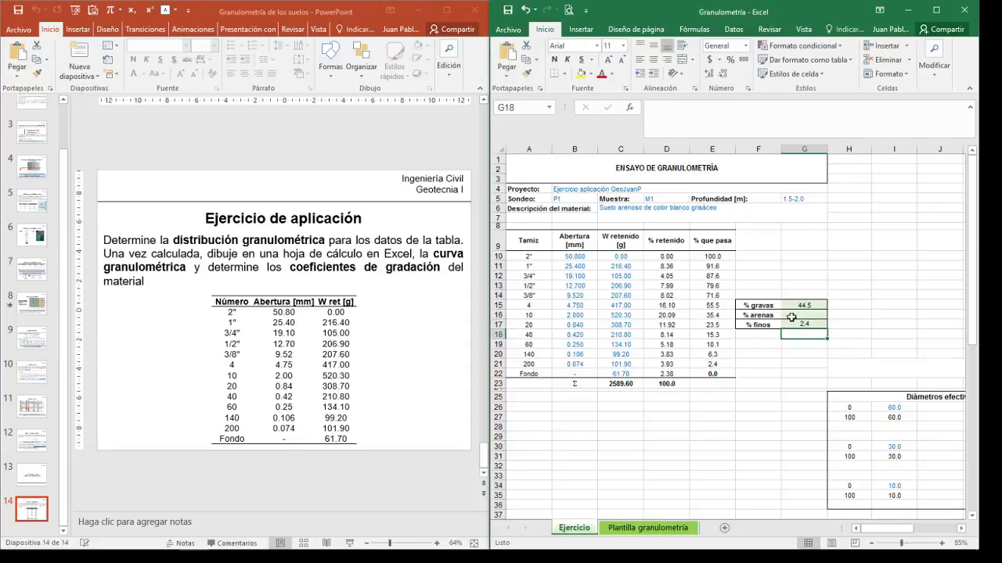
Enter =+100-G15-G17 in G16 so % arenas reads 53.1, and confirm the three percentages total 100.
click(789, 316)
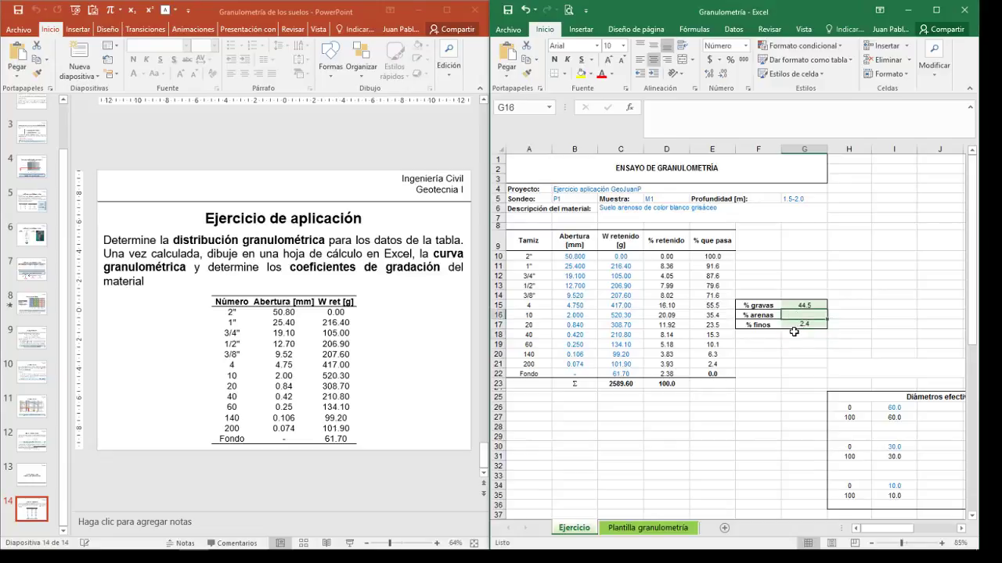
text(+10)
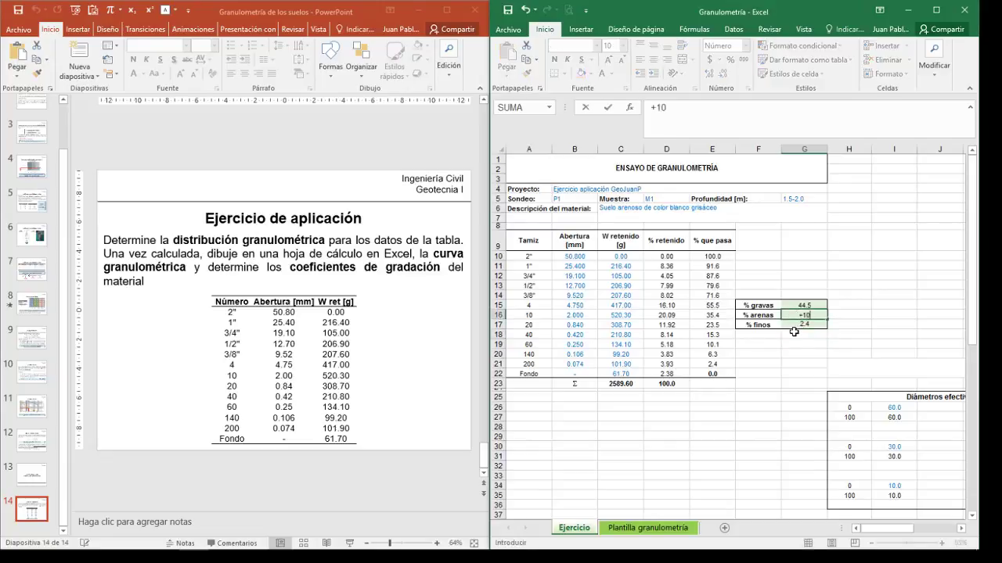
text(0-)
click(803, 305)
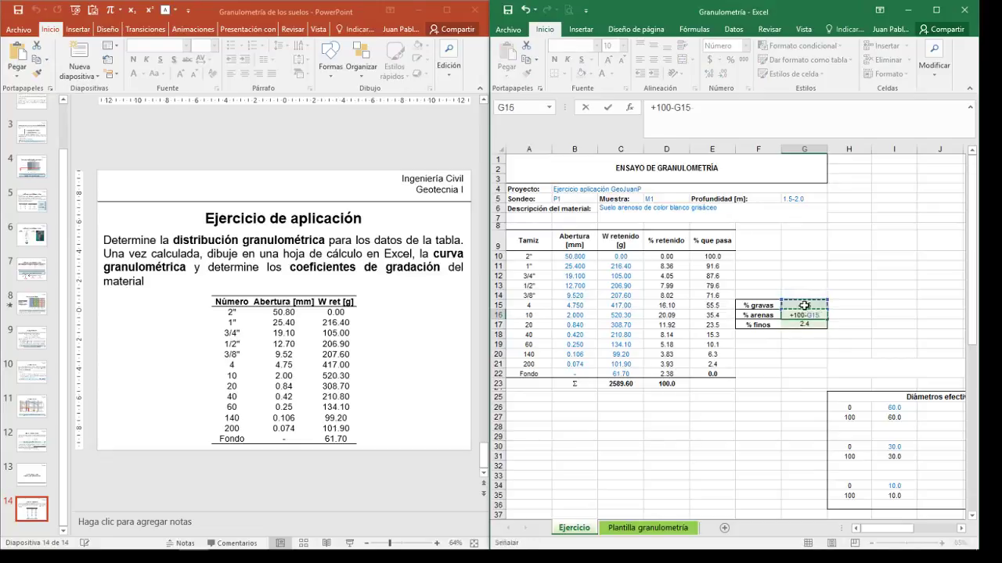
text(-)
click(804, 325)
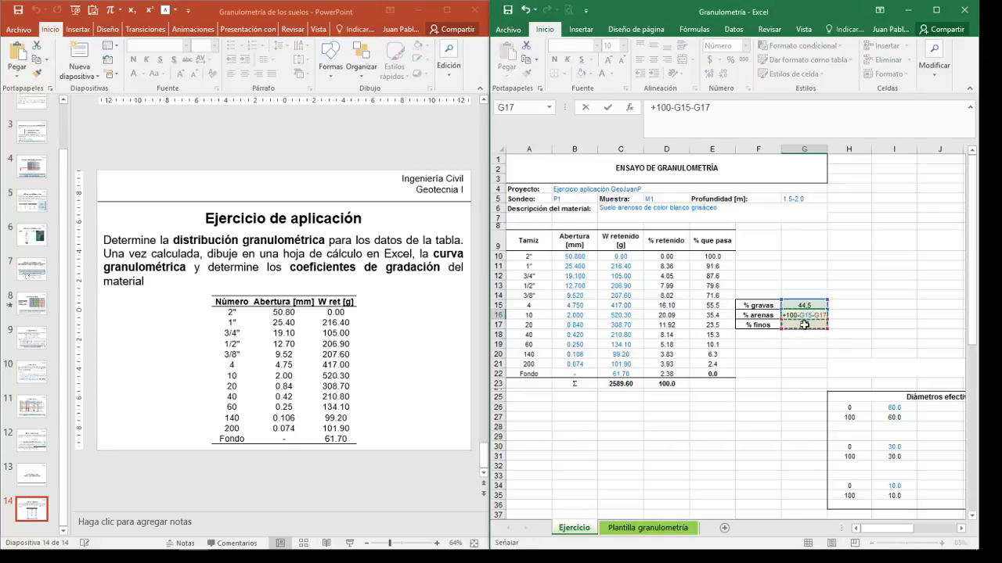
key(Return)
text(=+E21)
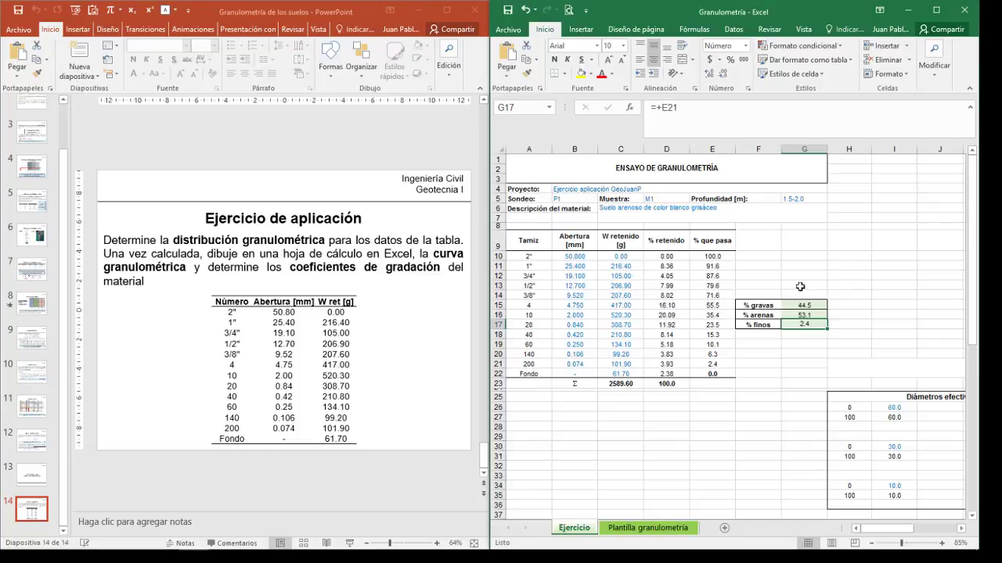
drag(801, 304, 803, 324)
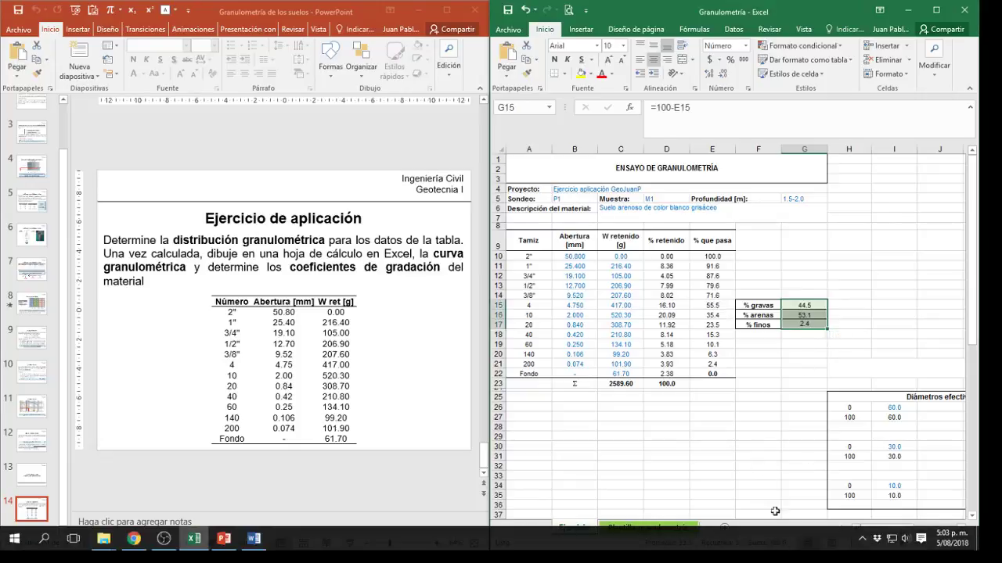
Review the G16 formula, pick cell A25 below the table, and show the Insertar chart options.
click(804, 314)
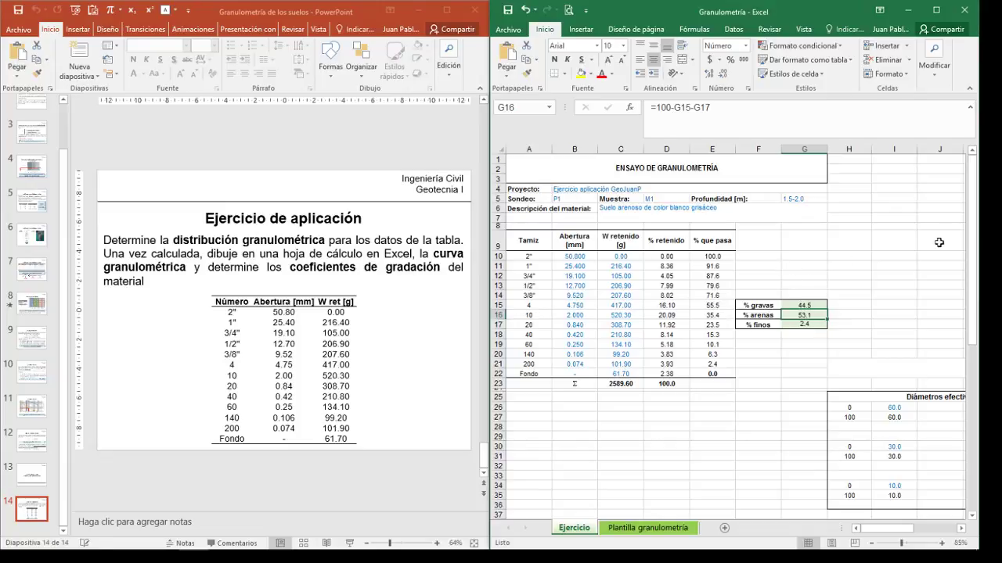
drag(974, 220, 974, 252)
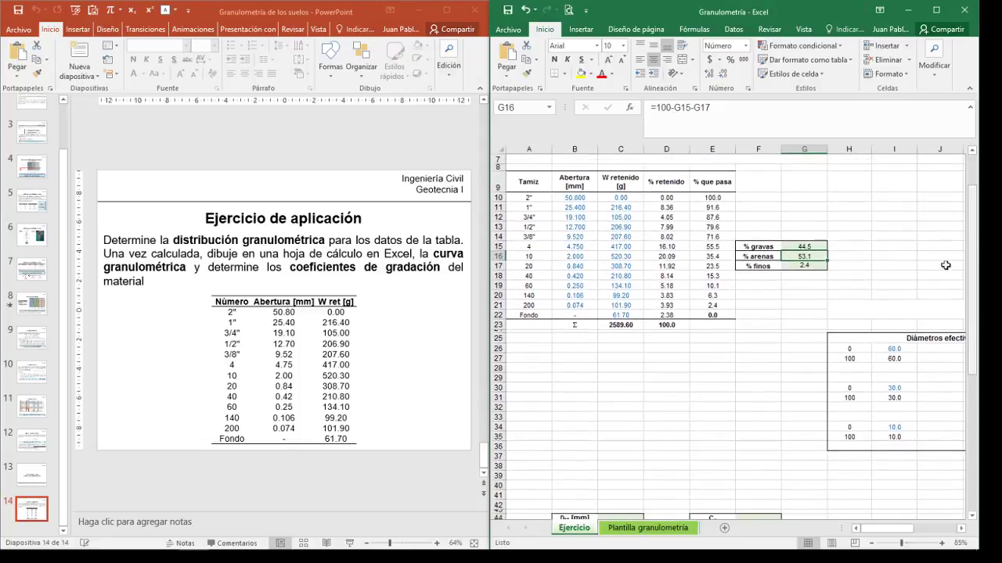
click(538, 350)
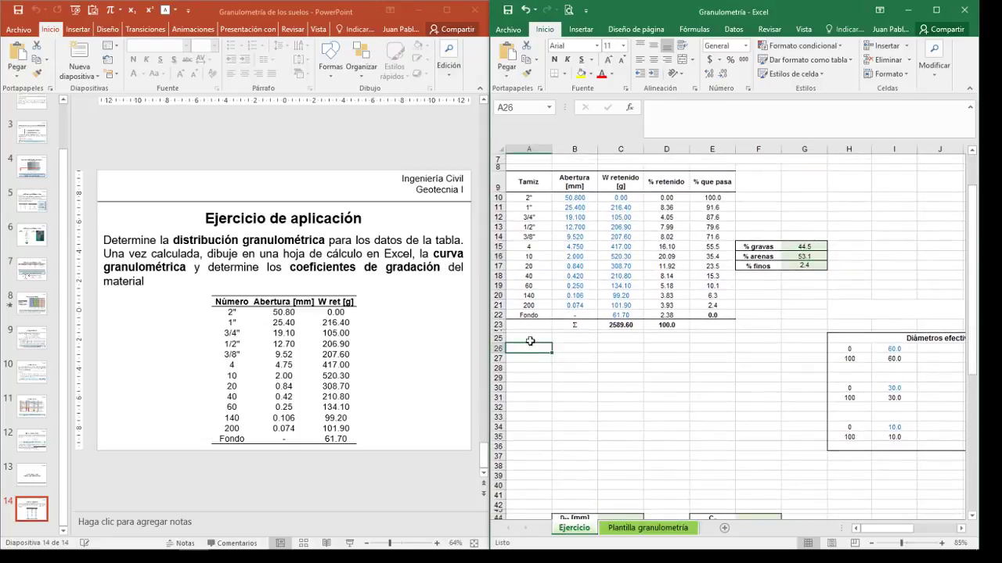
click(530, 341)
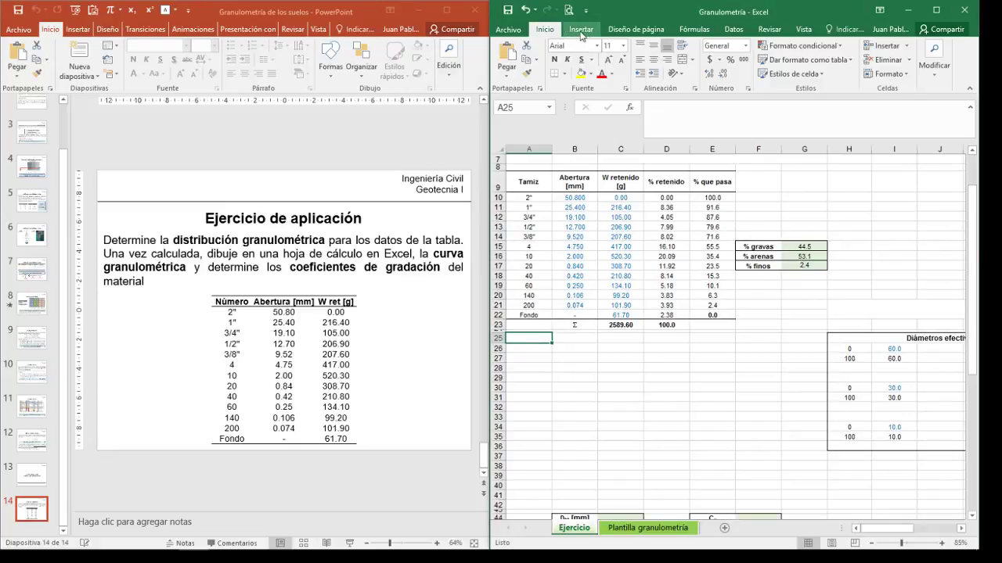
click(580, 31)
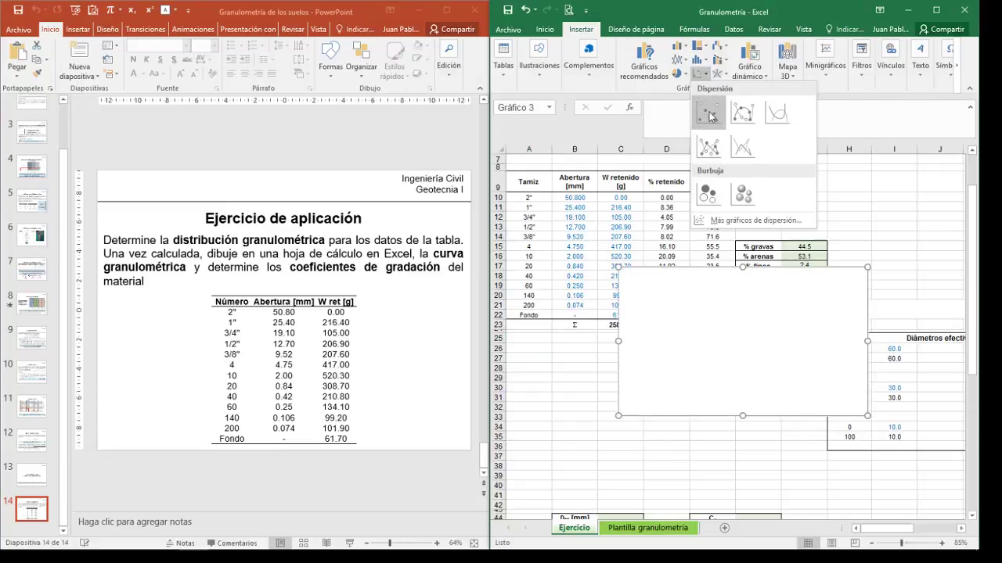
Insert a Dispersión con líneas suavizadas chart and enlarge it below the table down to about row 42.
click(773, 116)
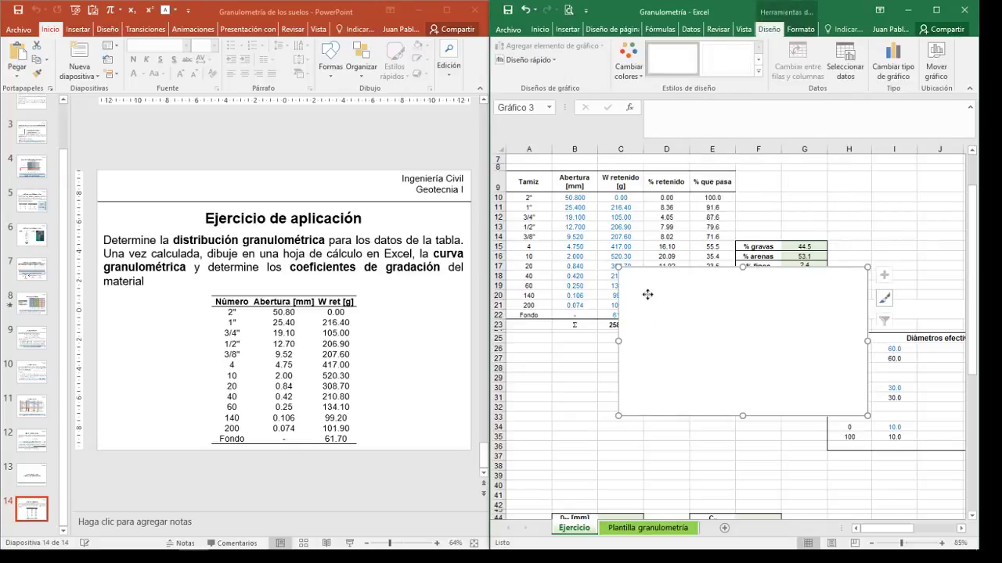
mouse_move(646, 293)
mouse_down()
mouse_move(568, 372)
mouse_move(531, 364)
mouse_up()
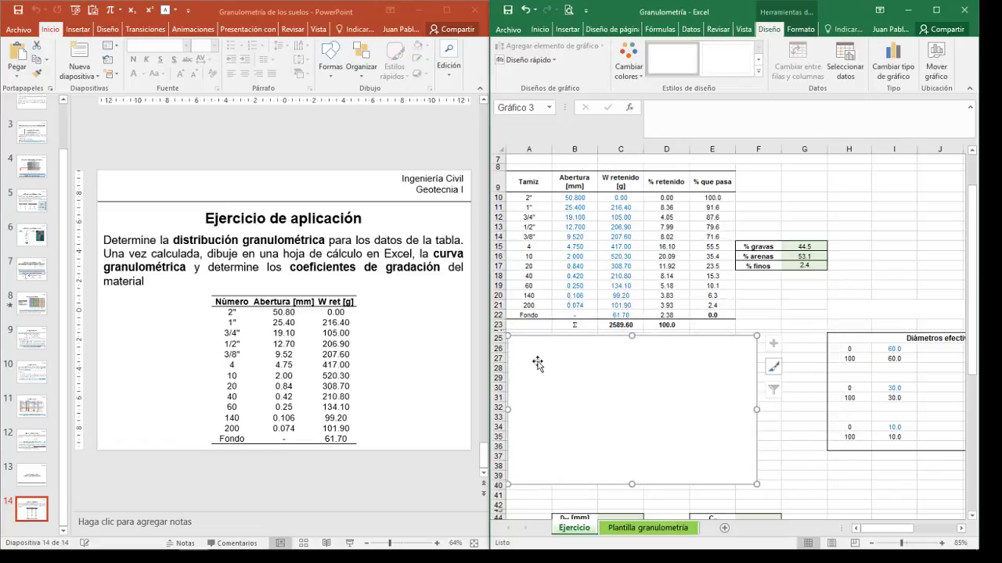
drag(755, 485, 823, 506)
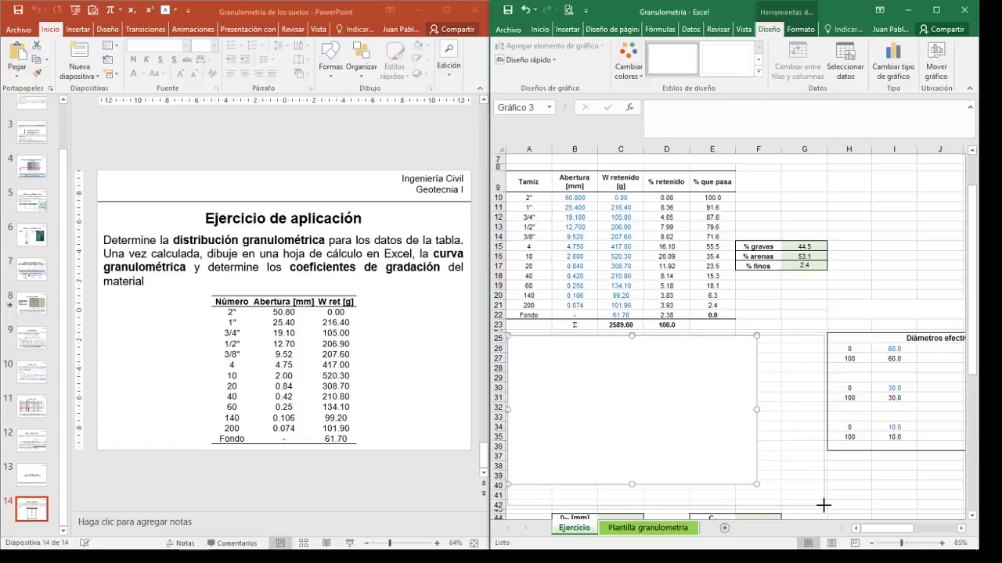
drag(823, 506, 825, 506)
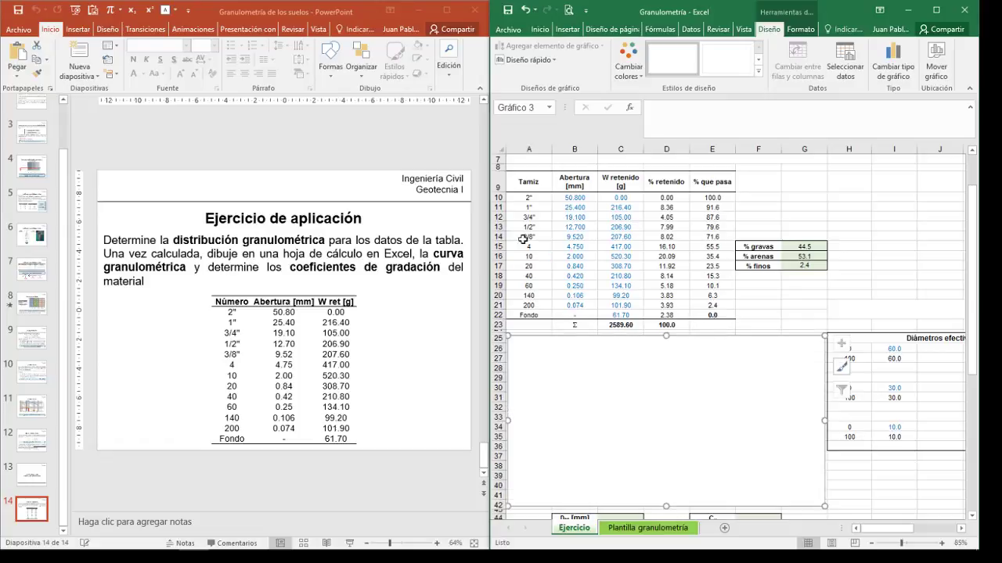
click(875, 238)
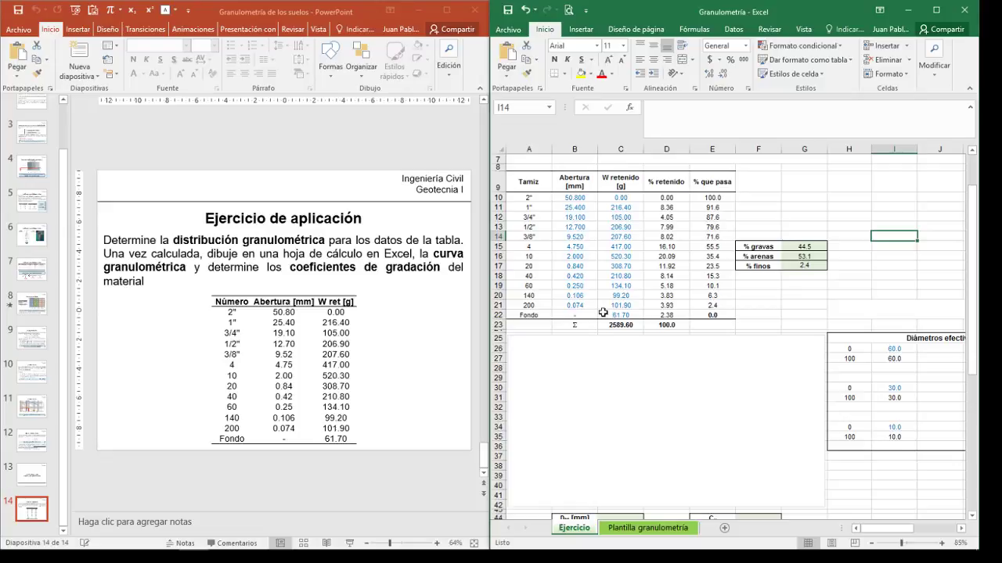
scroll(603, 312, down, 1)
scroll(602, 314, up, 1)
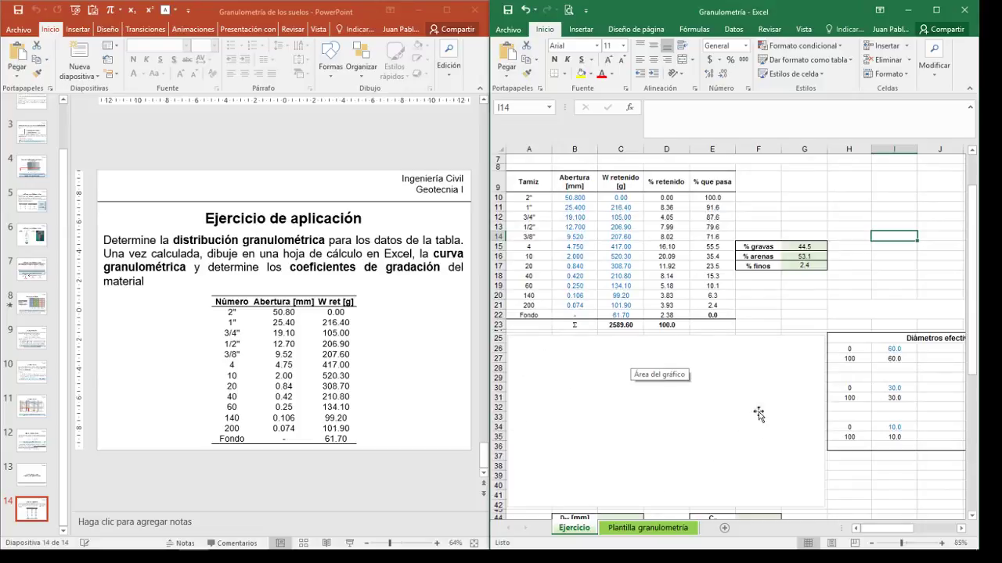
click(579, 353)
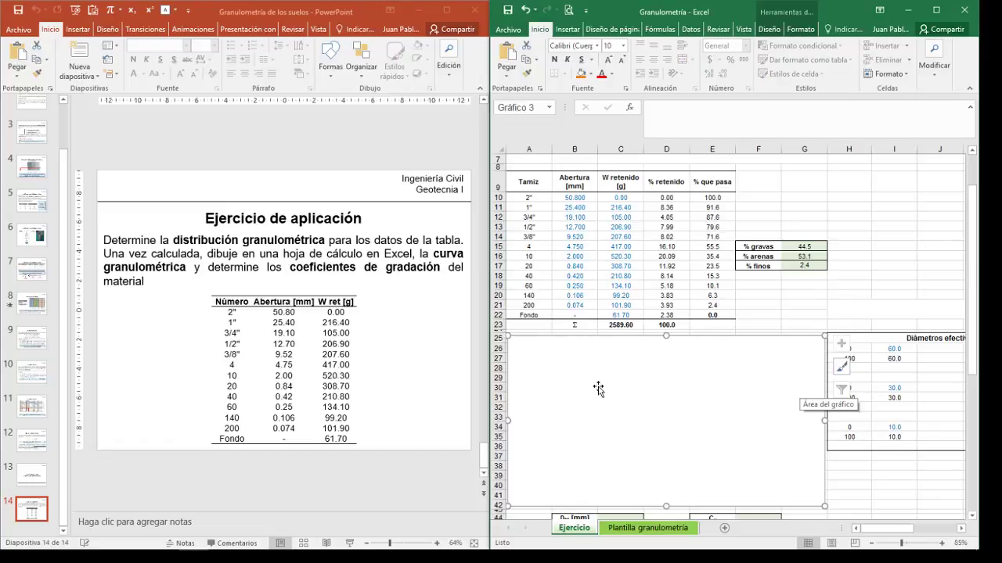
click(764, 304)
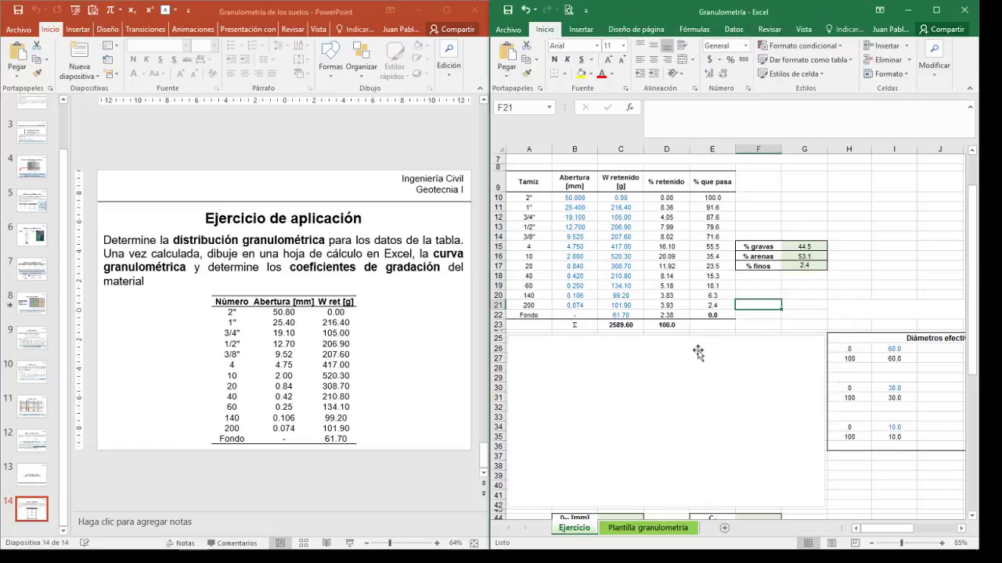
right_click(606, 383)
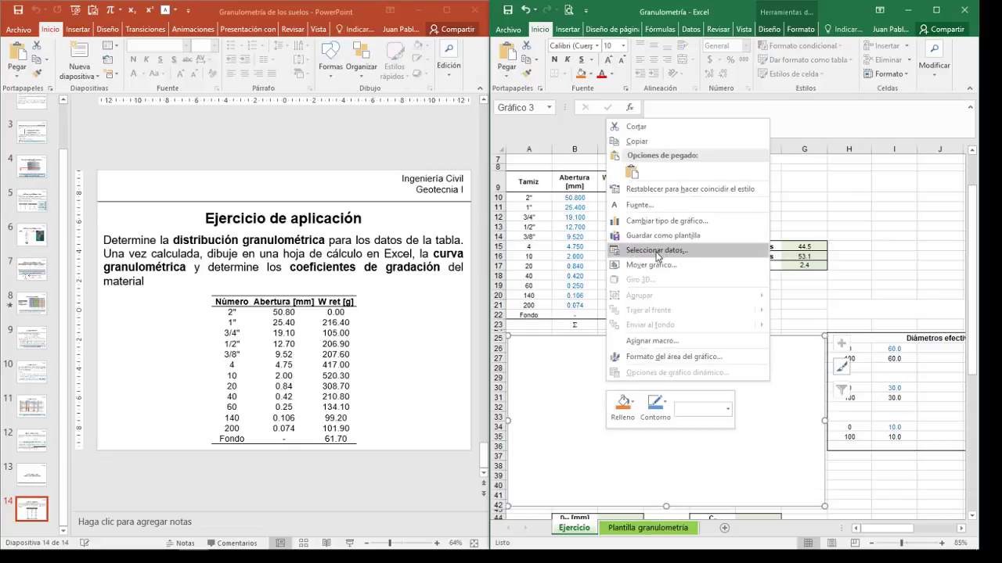
Add a new chart series with the Abertura values B10:B21 as its X values.
click(655, 251)
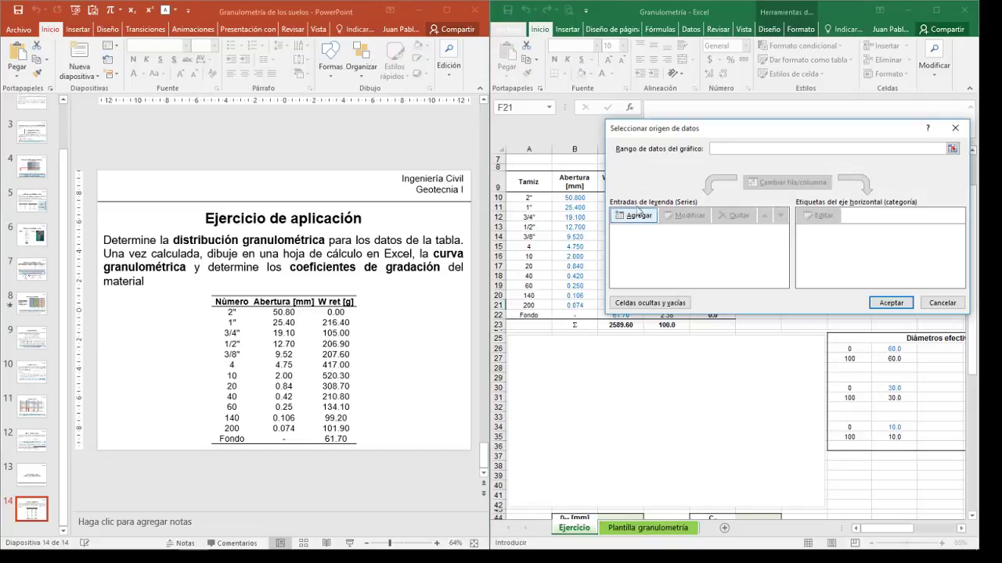
drag(667, 139, 610, 142)
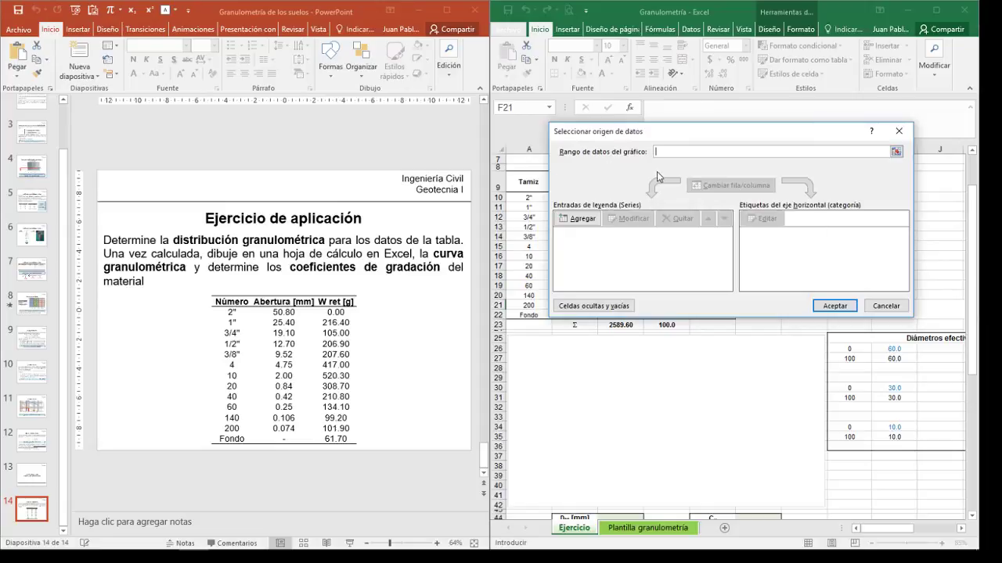
click(580, 221)
text(Curva granulométrica)
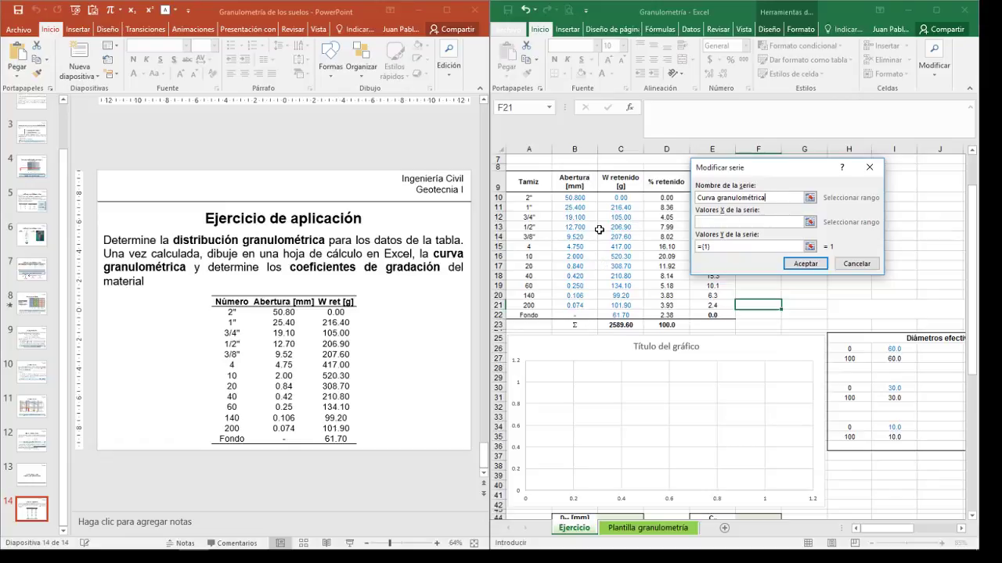
click(811, 224)
drag(777, 175, 777, 140)
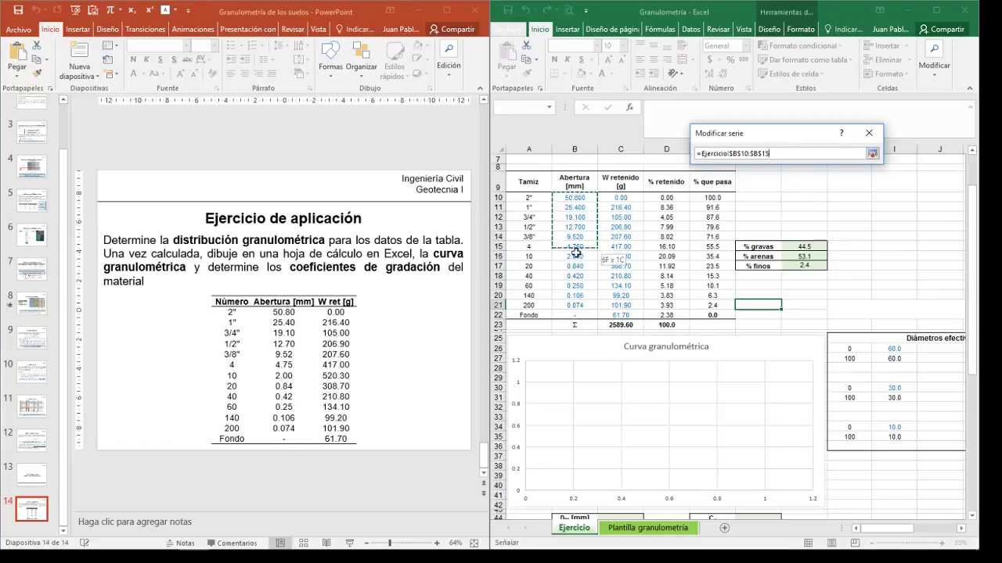
drag(576, 200, 575, 305)
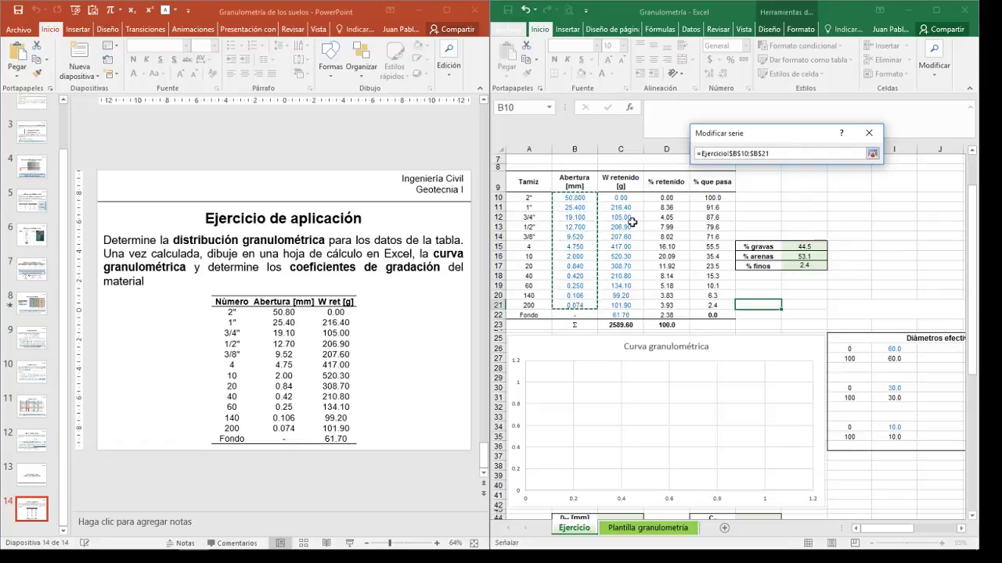
key(Return)
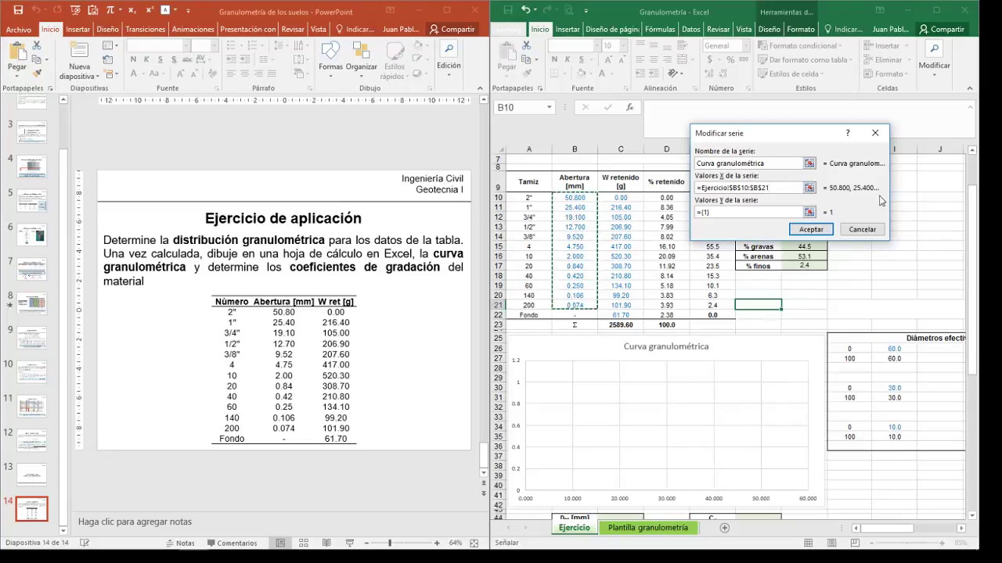
Set the series Y values to % que pasa E10:E21 and apply the Curva granulométrica series.
click(810, 213)
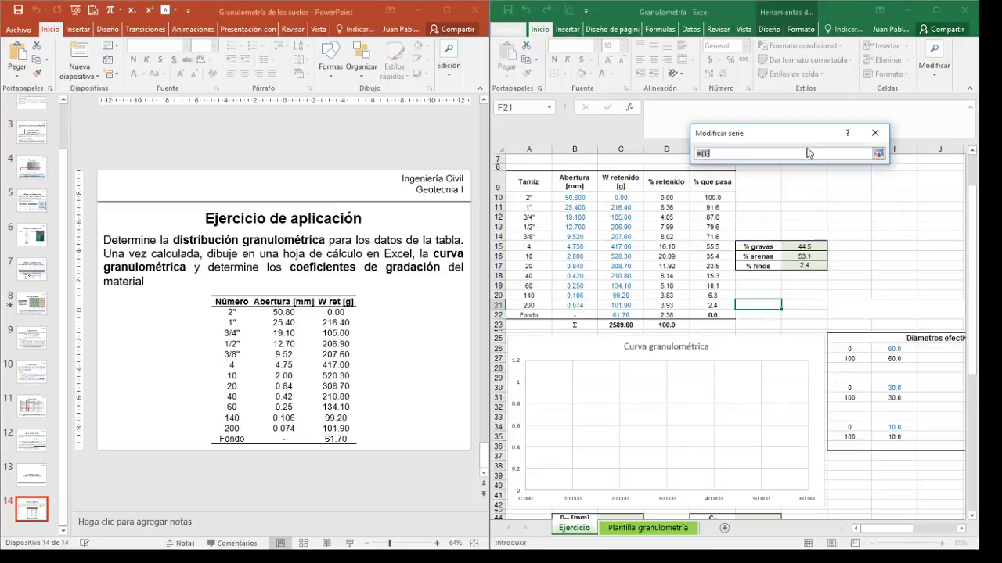
drag(806, 143, 824, 115)
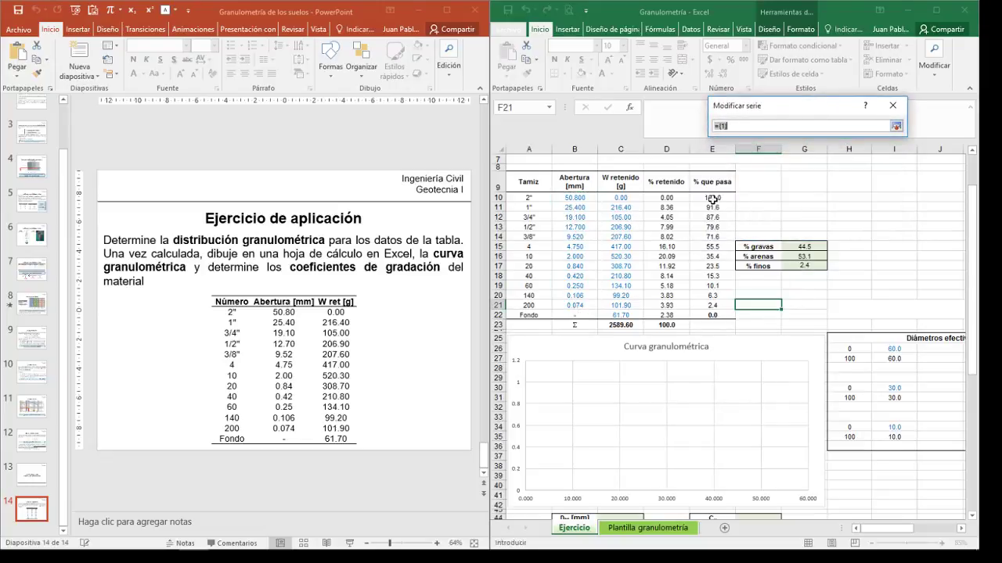
drag(711, 199, 710, 301)
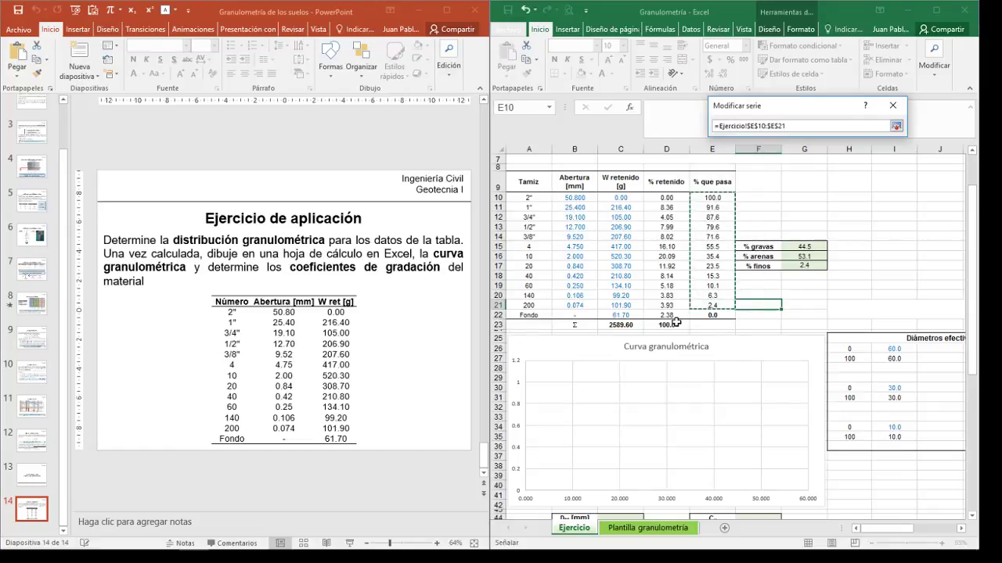
key(Return)
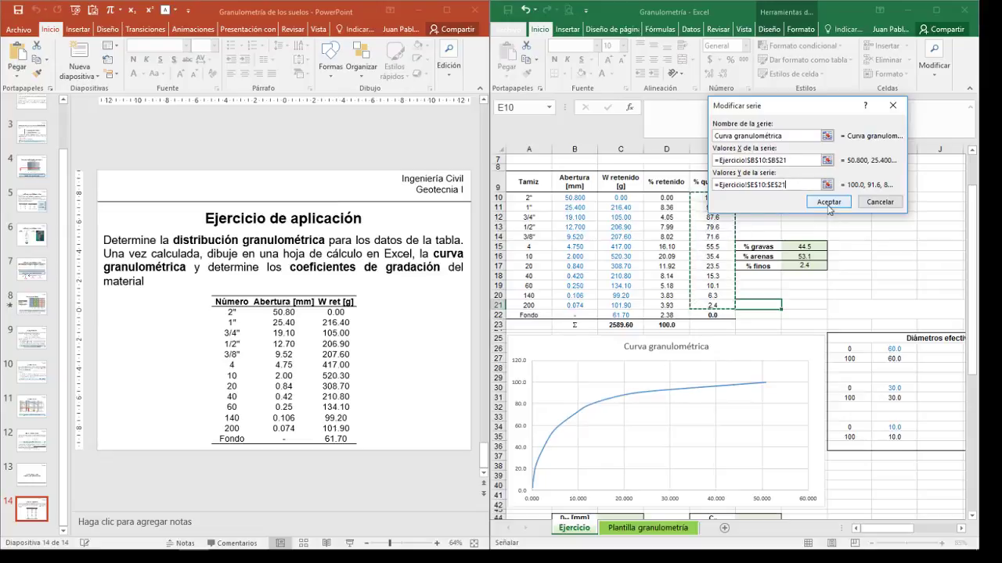
click(828, 205)
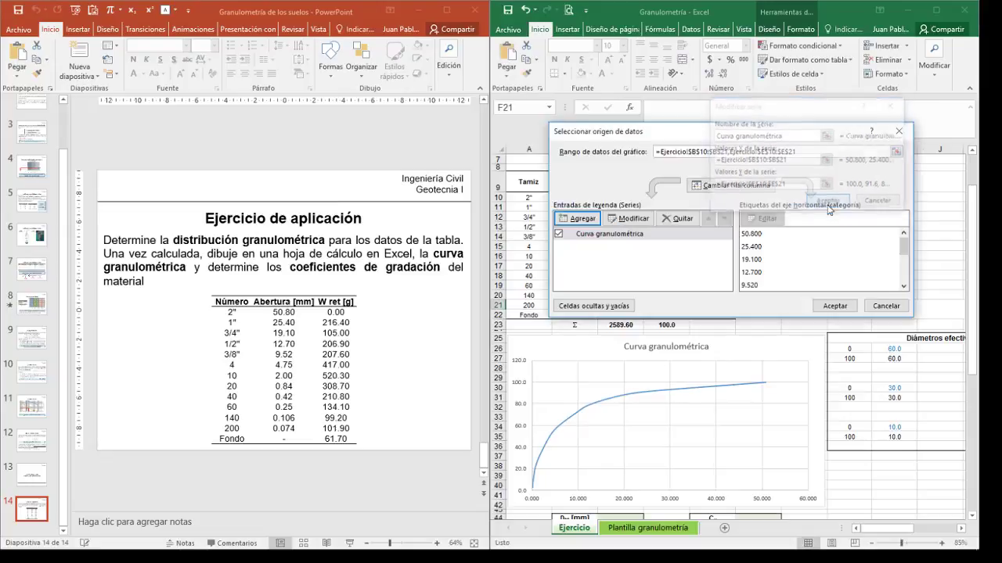
click(834, 310)
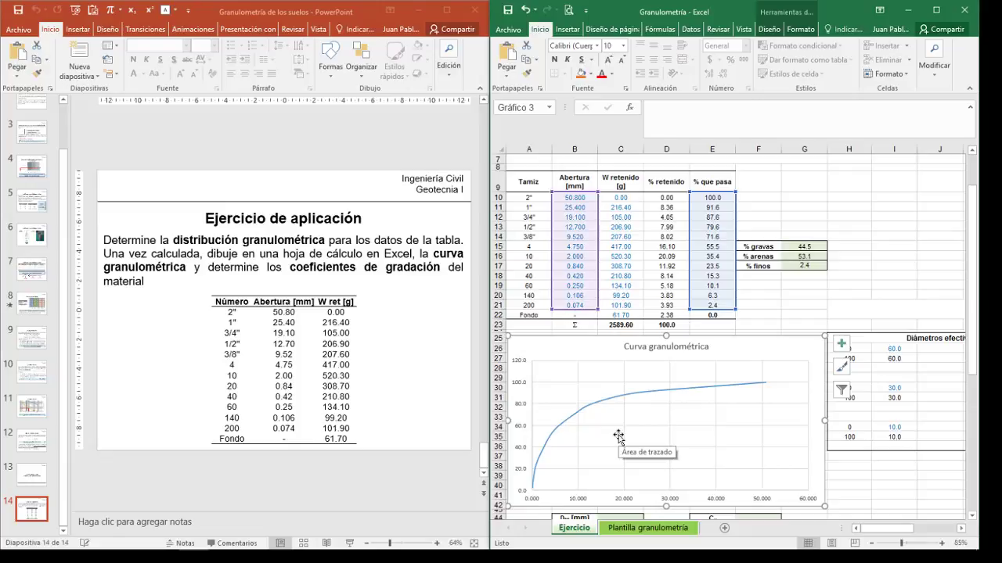
Open Dar formato al eje for the chart's horizontal diameter axis.
click(622, 500)
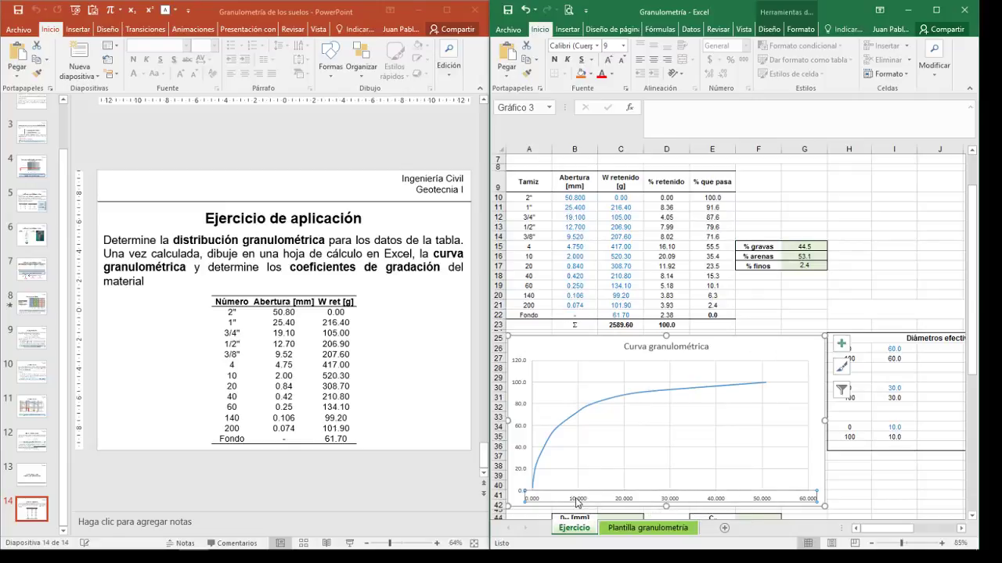
right_click(624, 503)
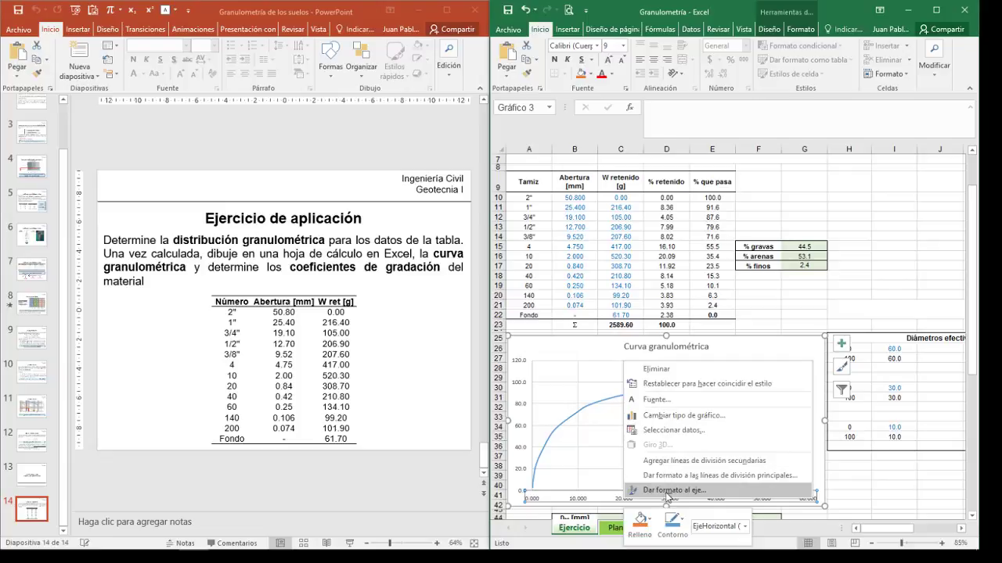
click(671, 490)
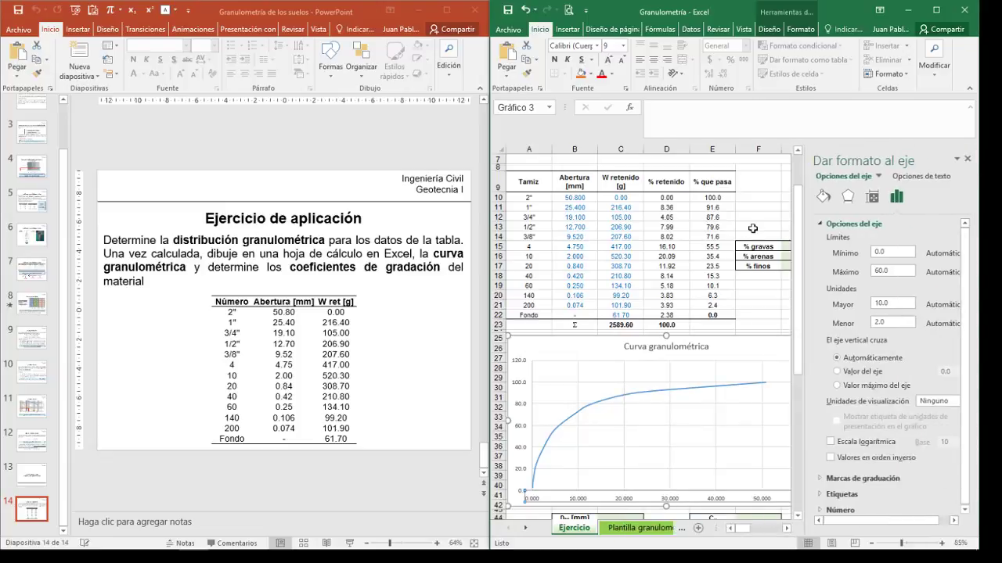
Maximize Excel and switch the diameter axis to a reversed logarithmic scale.
click(935, 10)
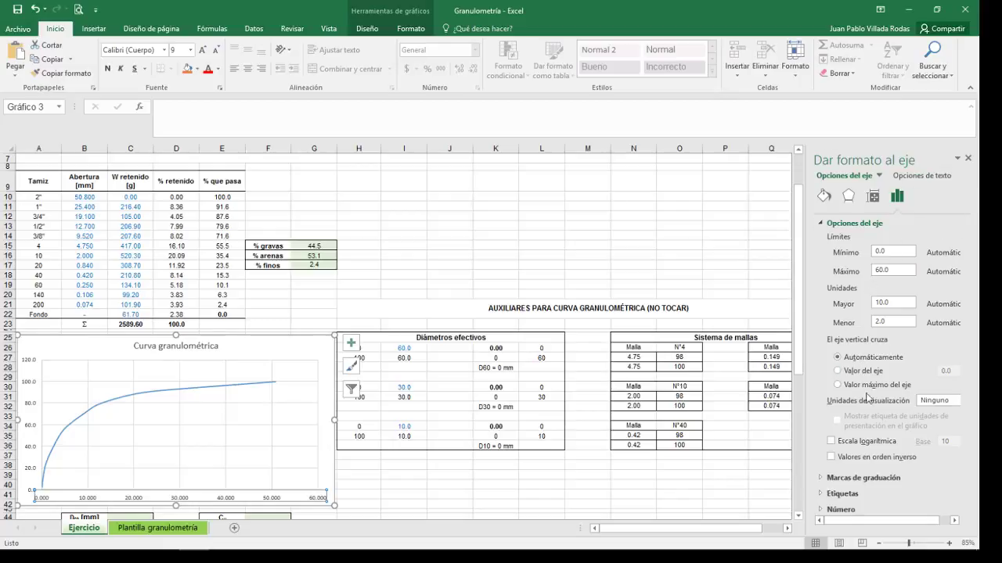
click(831, 442)
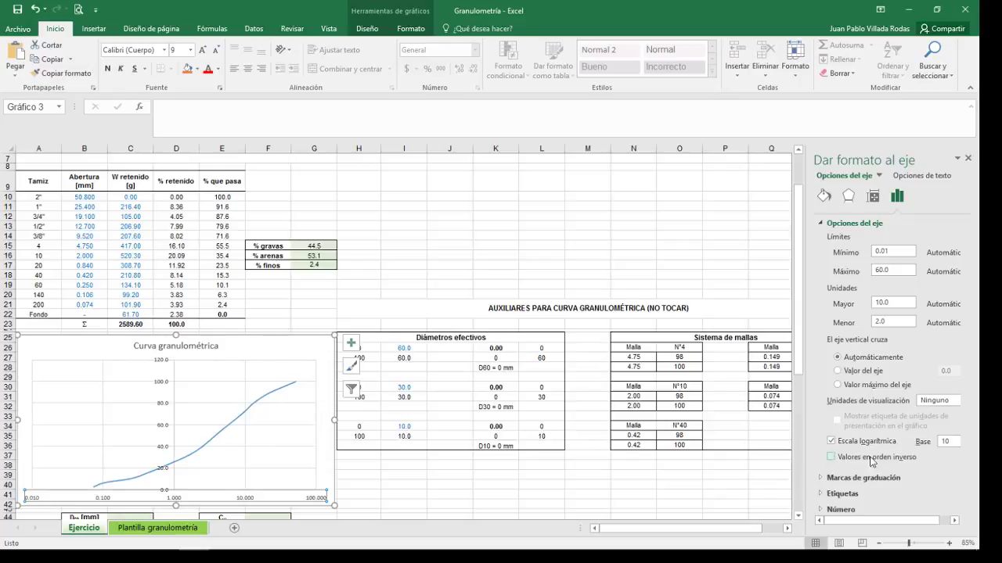
click(832, 457)
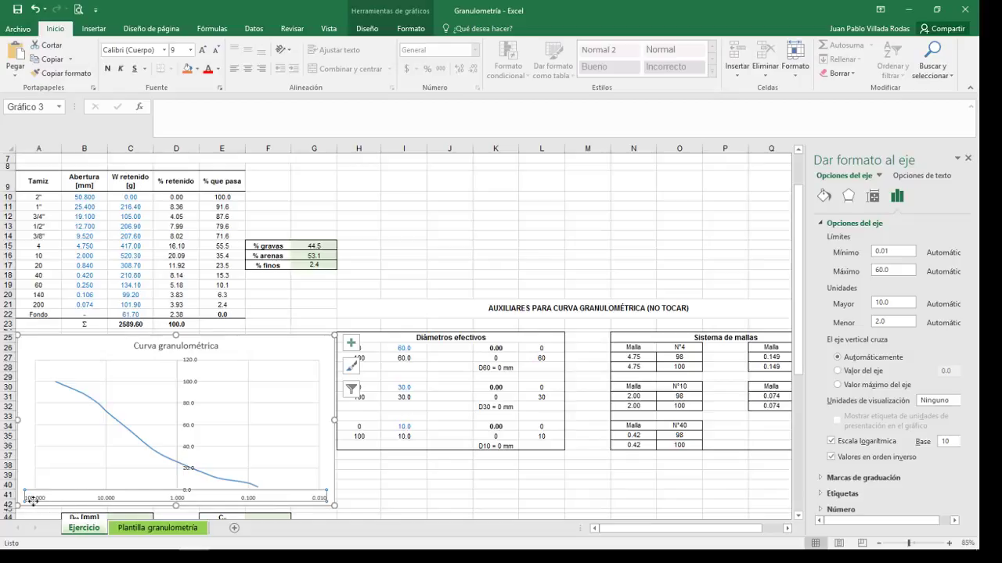
click(826, 510)
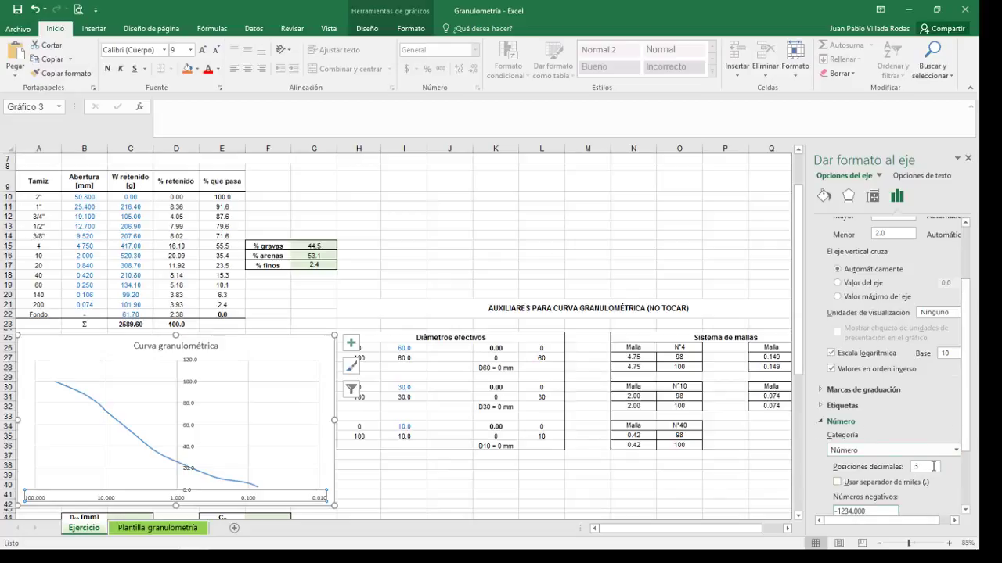
click(823, 423)
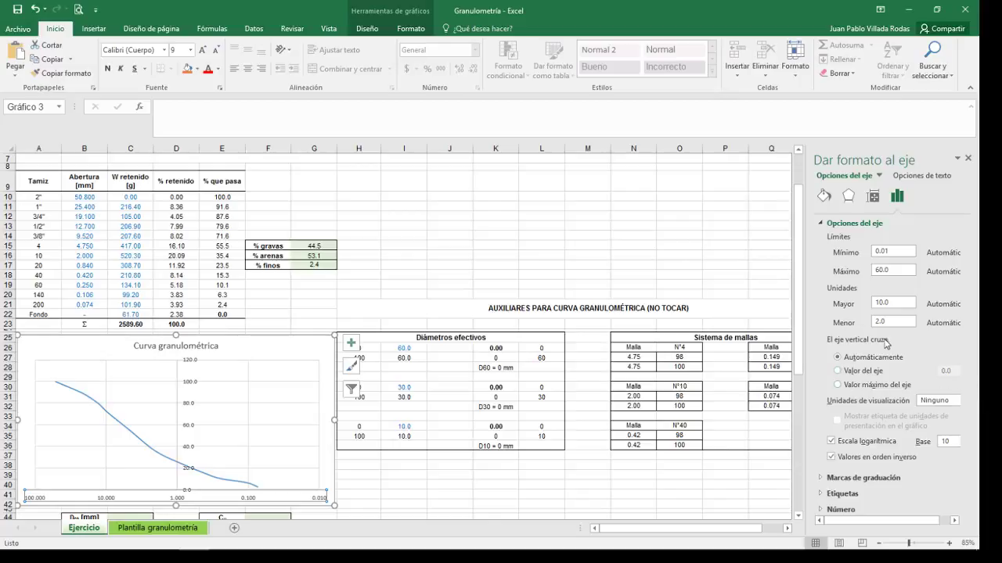
Make the vertical axis cross the diameter axis at 100 and close the pane.
click(861, 372)
key(Tab)
text(100)
key(Return)
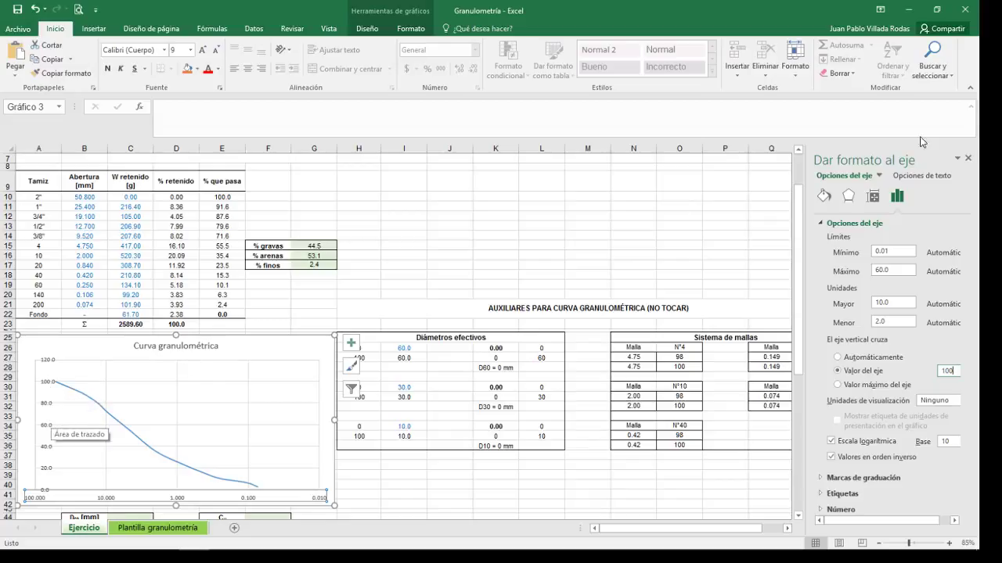
click(968, 161)
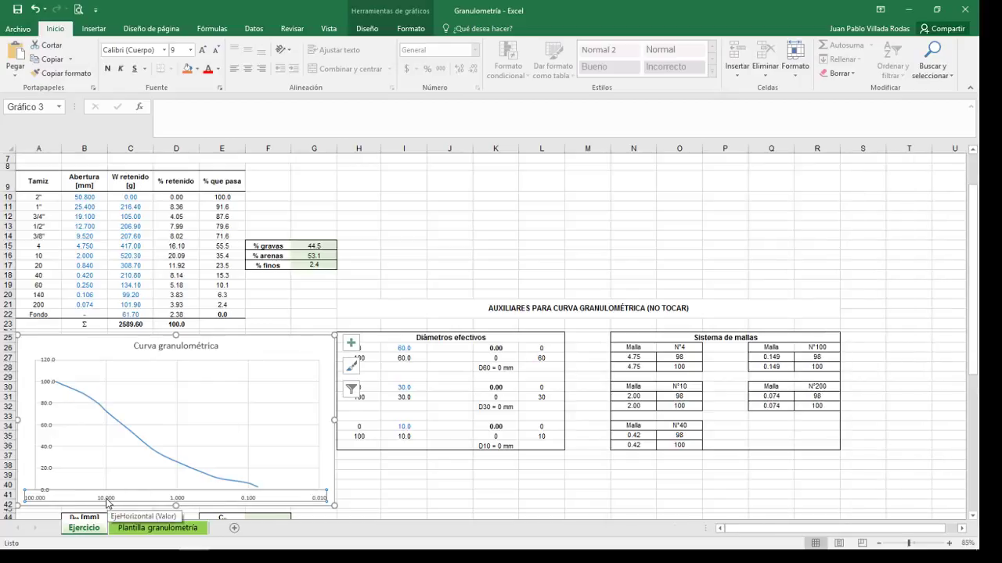
Add minor gridlines along the diameter axis, then select the vertical axis.
right_click(107, 503)
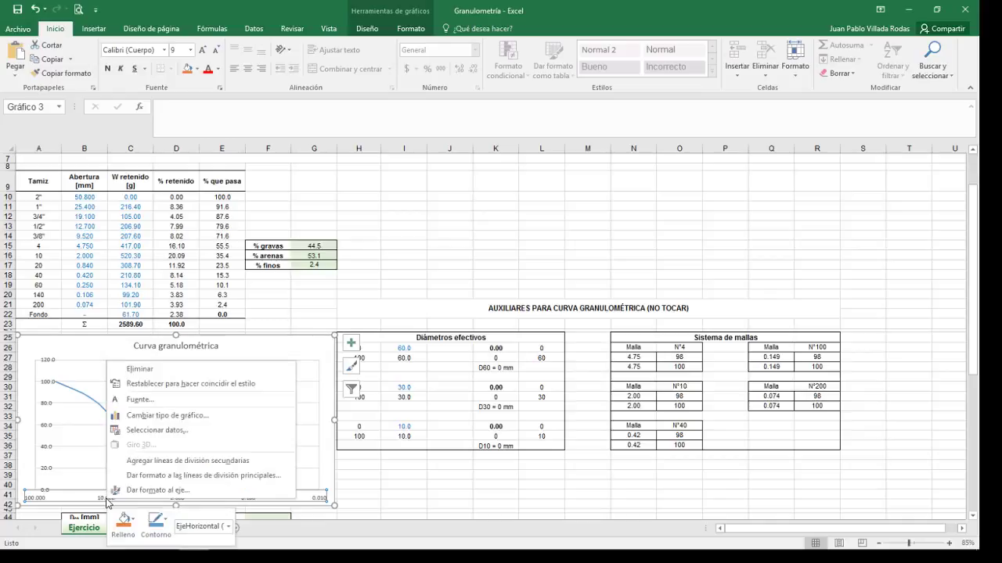
click(211, 463)
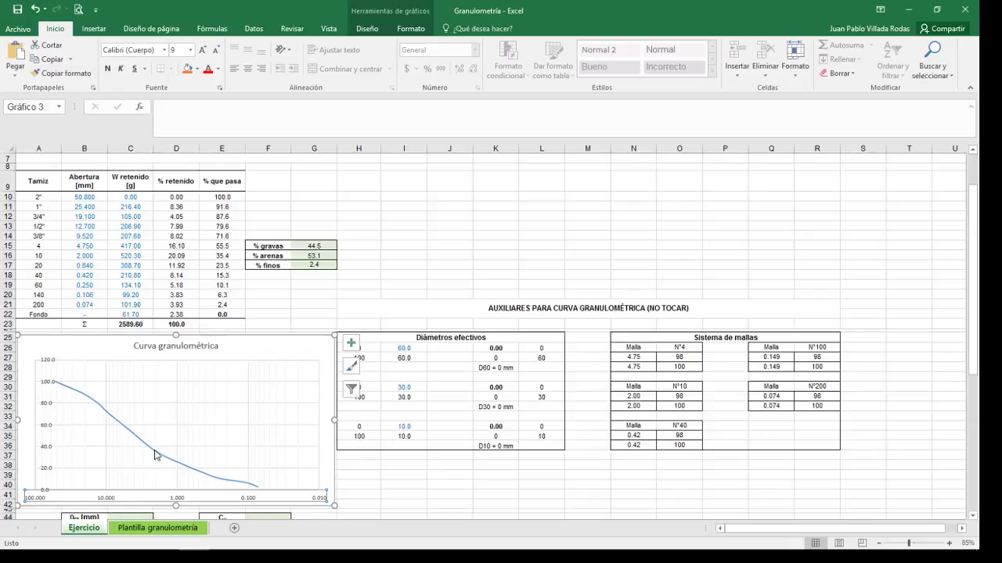
mouse_move(155, 456)
click(45, 430)
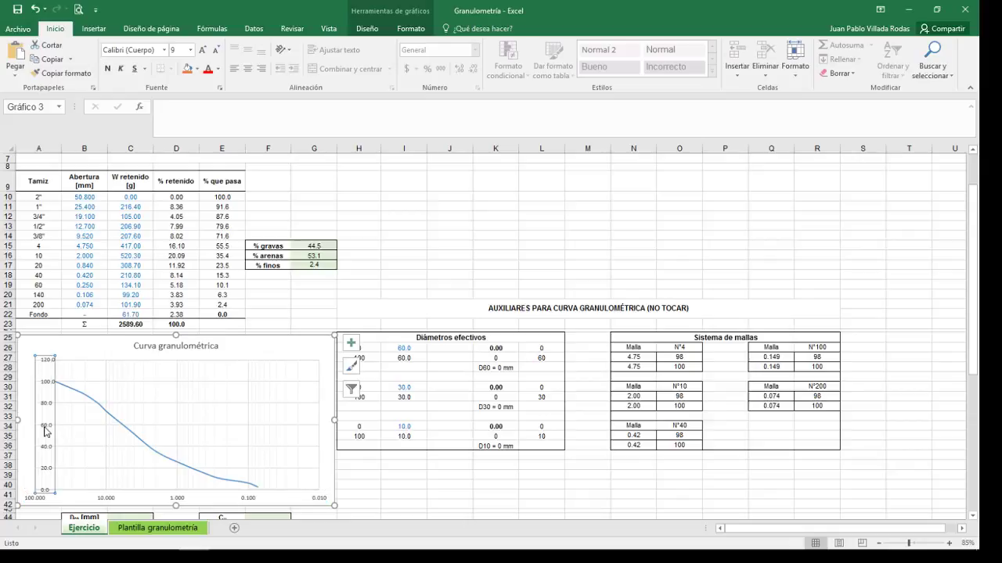
Set the vertical axis maximum to 100 and its minor unit to 5.
right_click(44, 430)
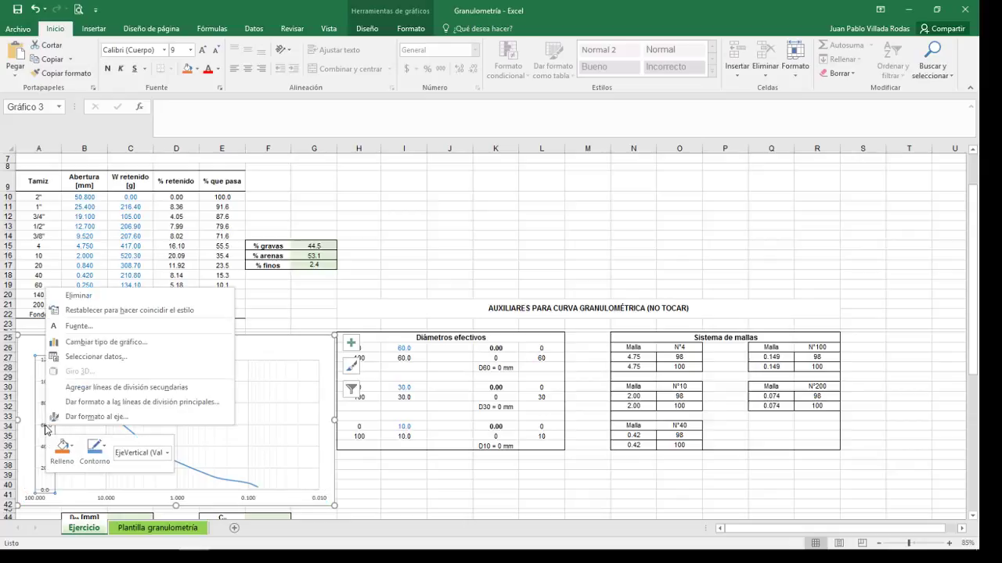
click(118, 417)
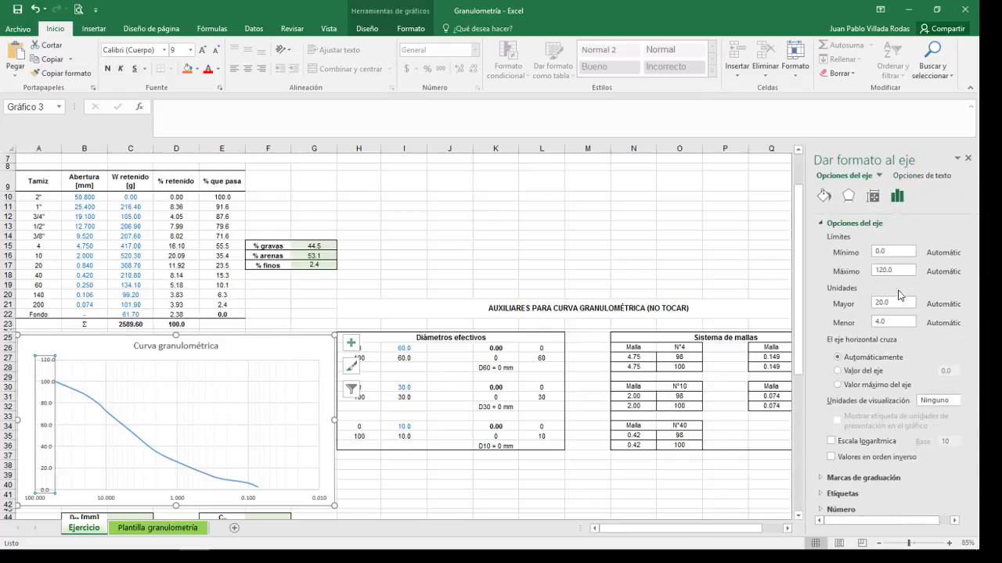
drag(900, 271, 851, 280)
text(10)
key(Return)
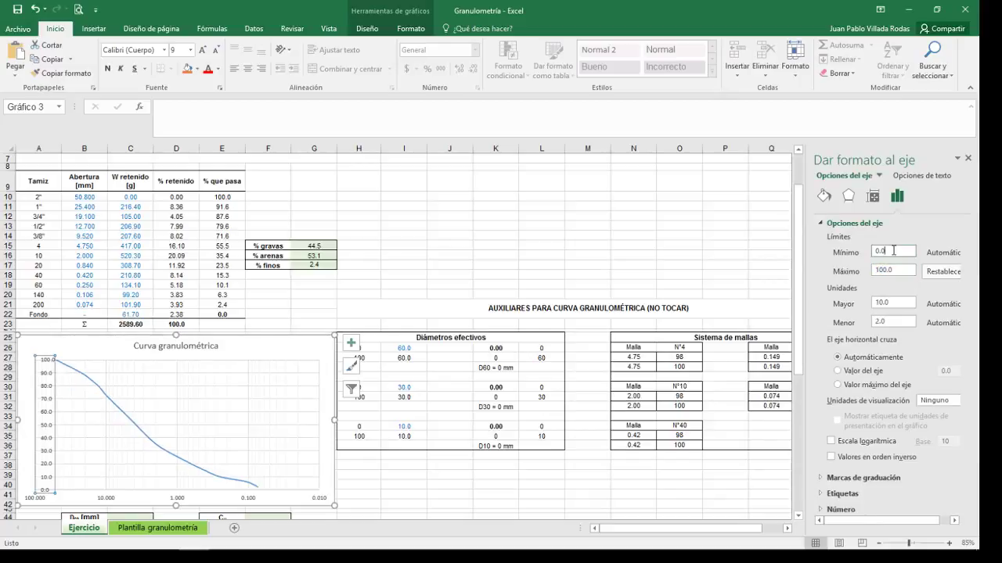
click(893, 252)
double_click(894, 321)
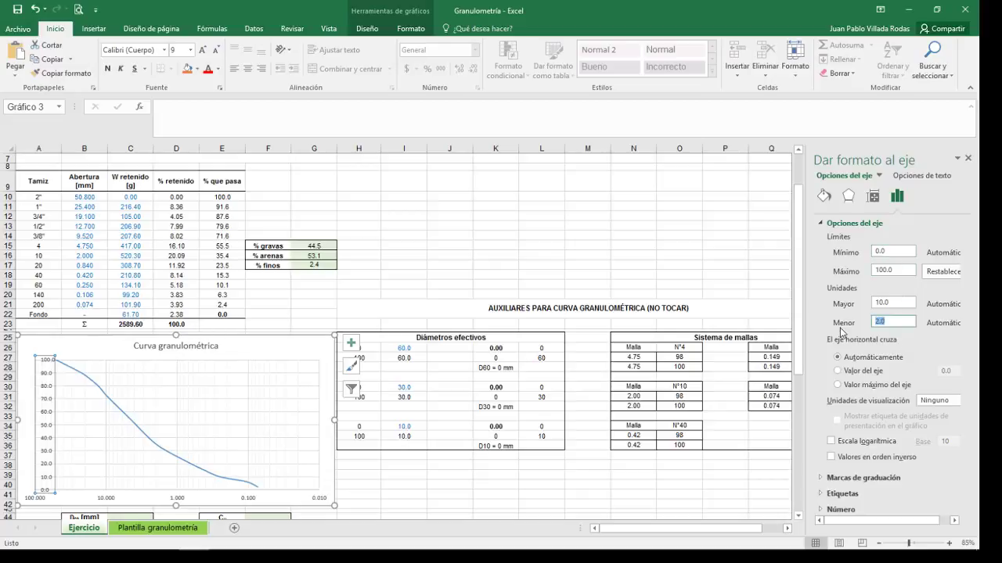
text(5)
click(889, 302)
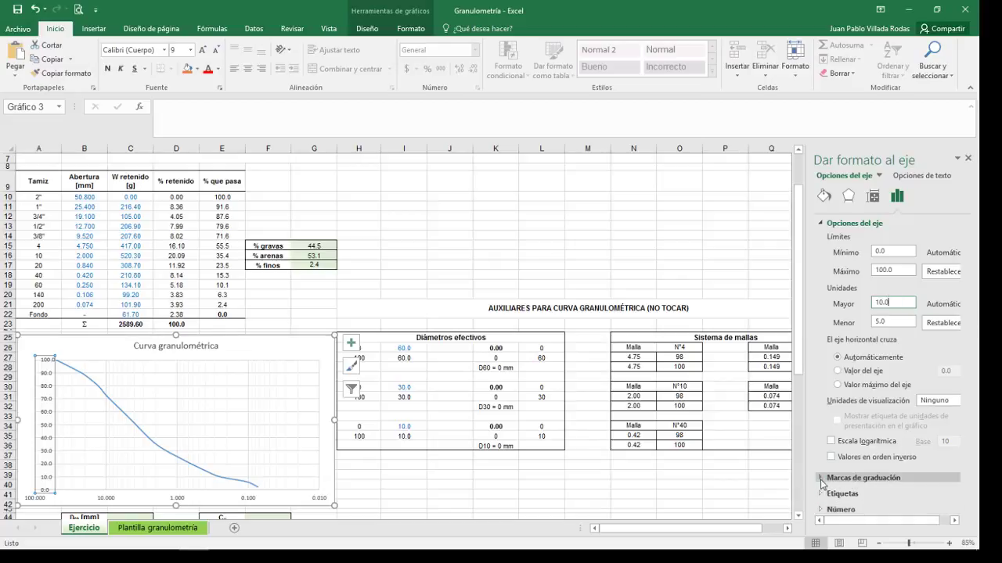
Place the vertical axis labels at the Alto position and show them with 0 decimals.
click(822, 477)
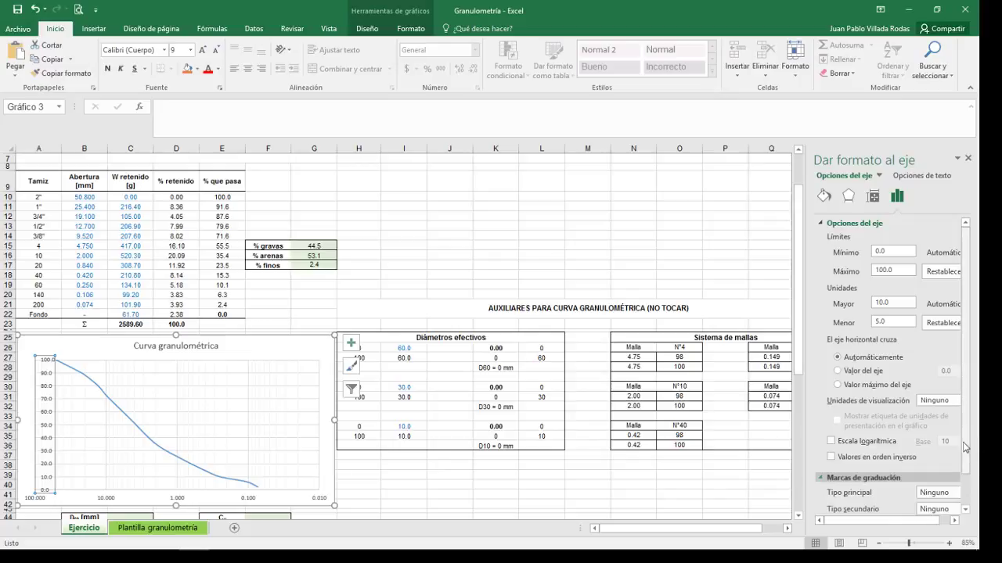
scroll(967, 489, down, 1)
click(845, 442)
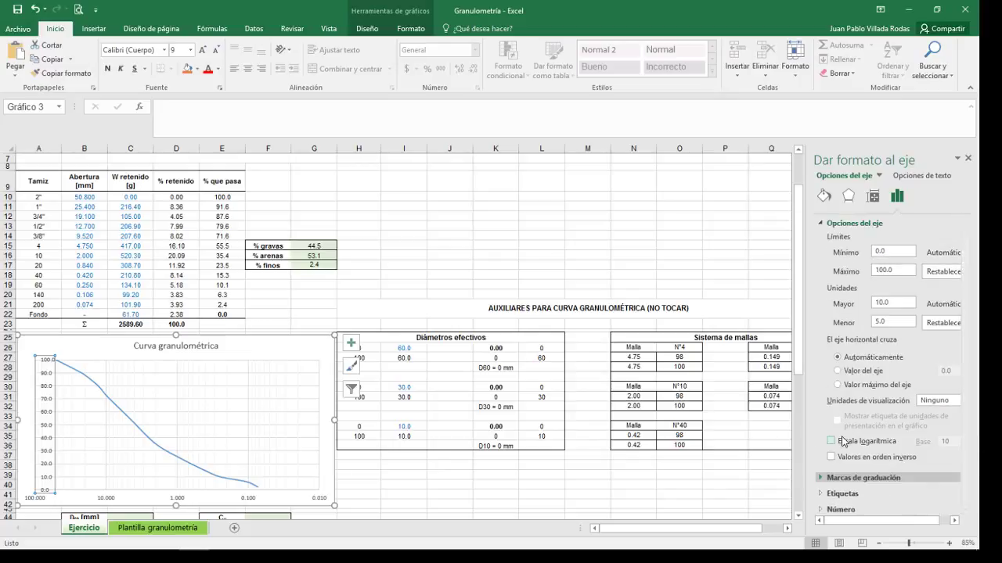
click(827, 494)
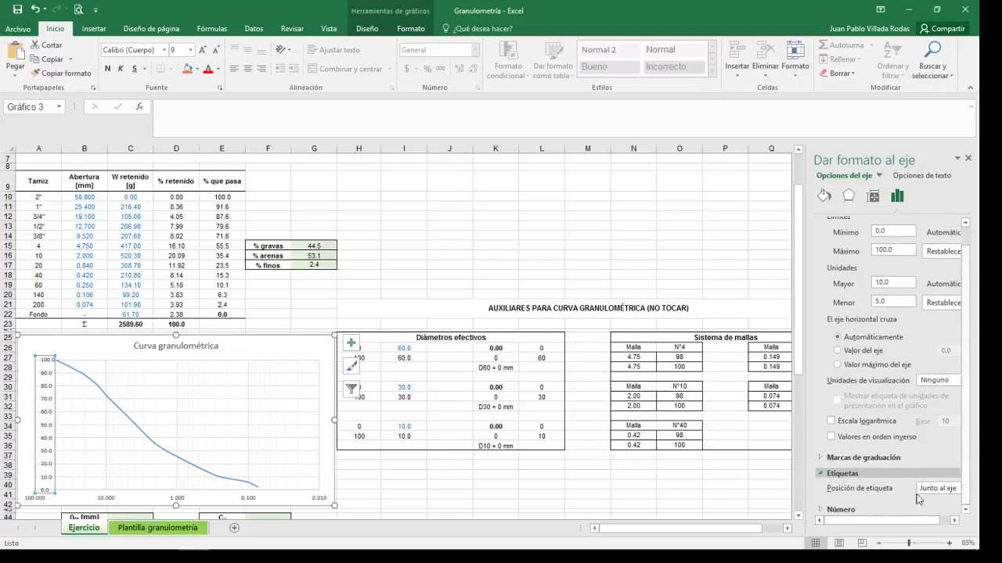
click(943, 491)
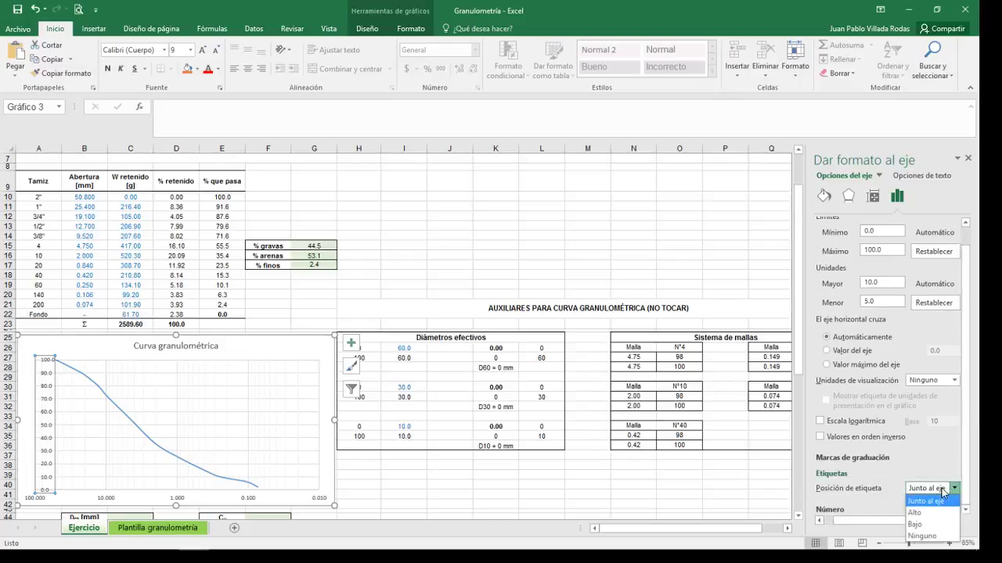
click(914, 514)
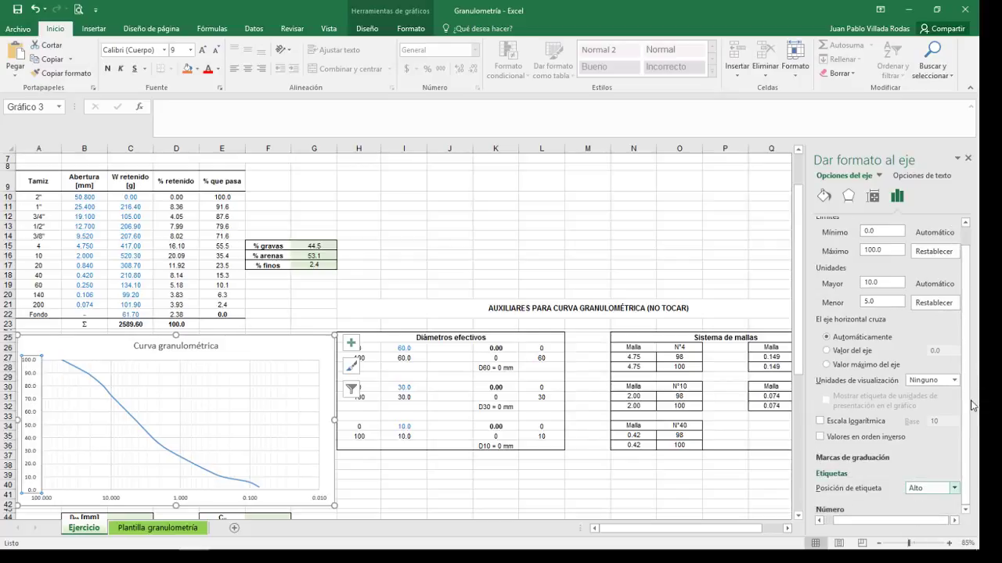
click(839, 477)
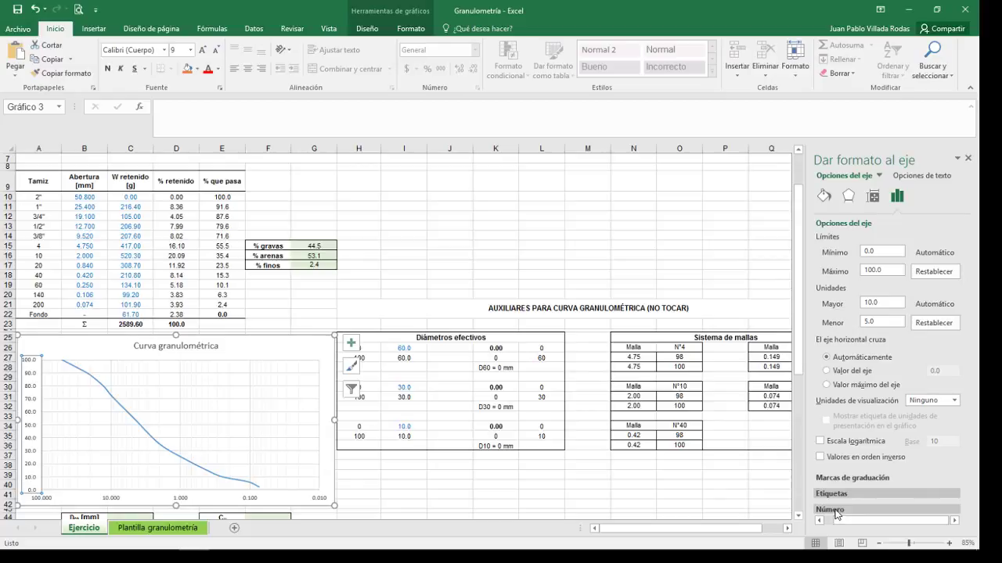
click(834, 510)
click(907, 408)
text(0)
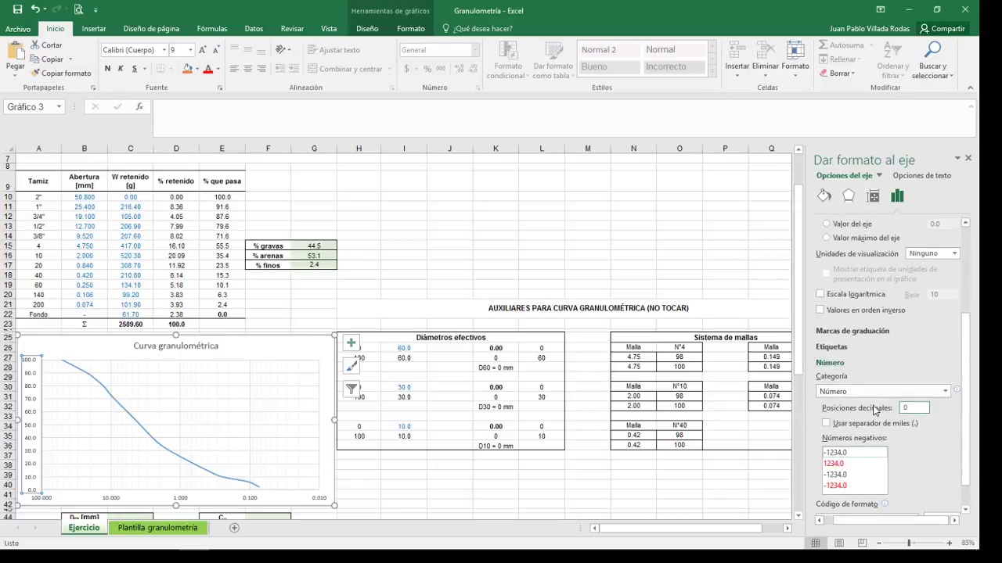
key(Return)
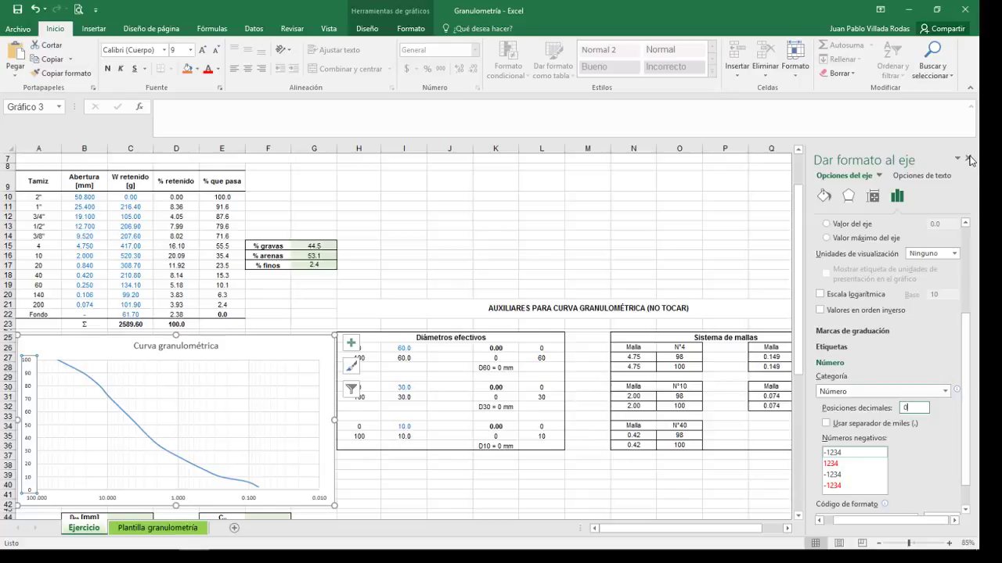
click(969, 159)
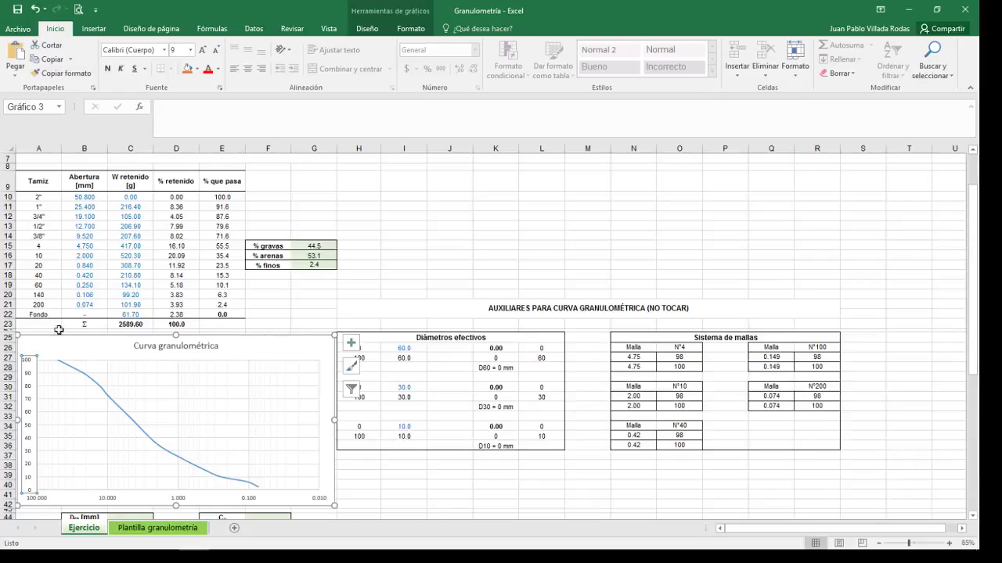
Delete the Curva granulométrica title from the chart.
click(404, 285)
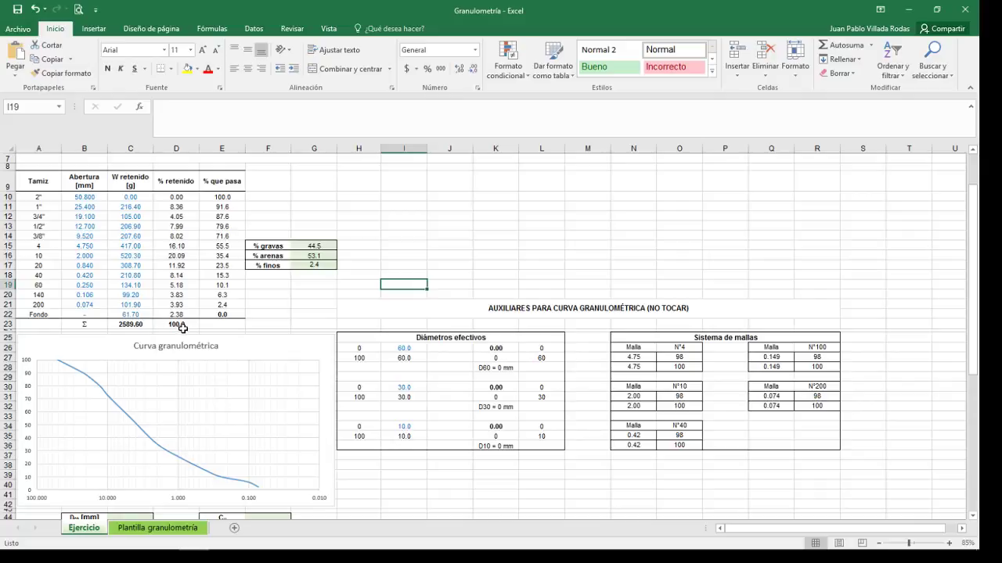
scroll(182, 328, down, 2)
scroll(145, 317, up, 2)
click(144, 342)
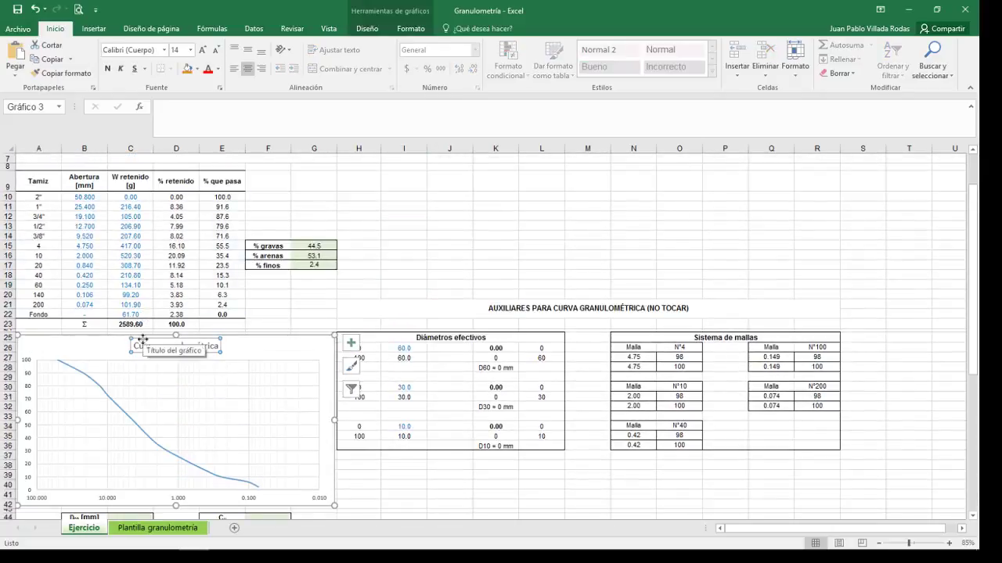
key(Delete)
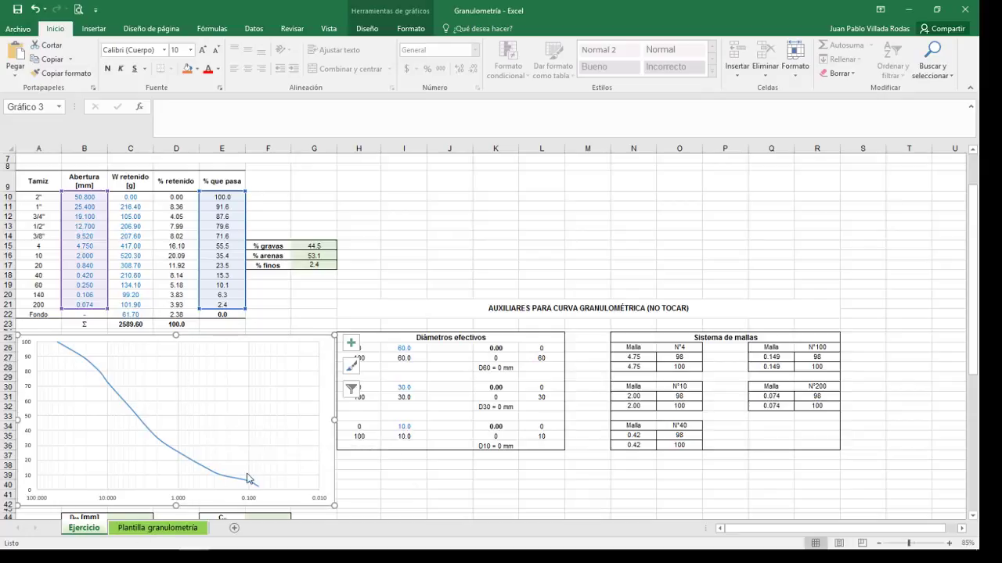
Make the vertical axis line a solid black line.
click(167, 407)
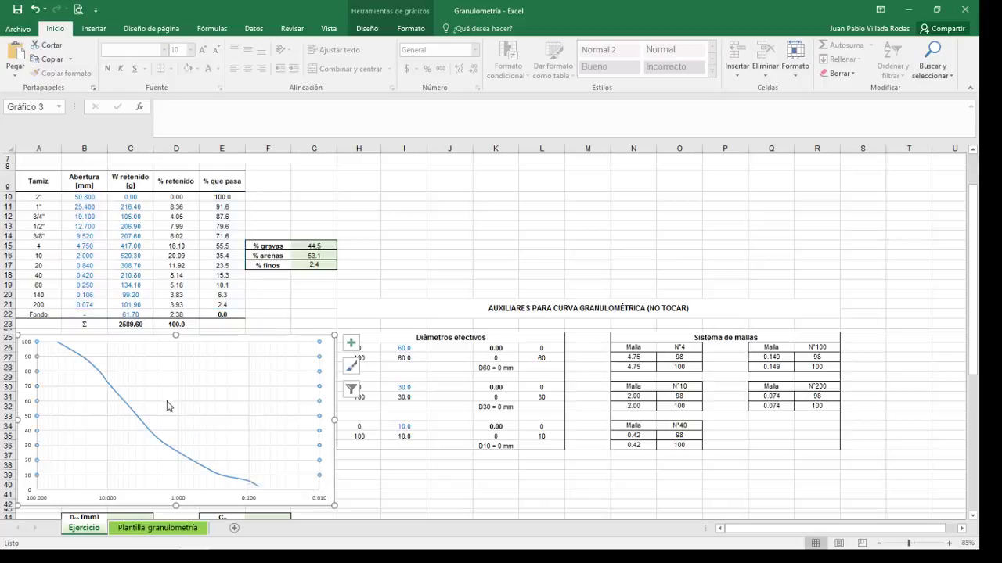
right_click(167, 406)
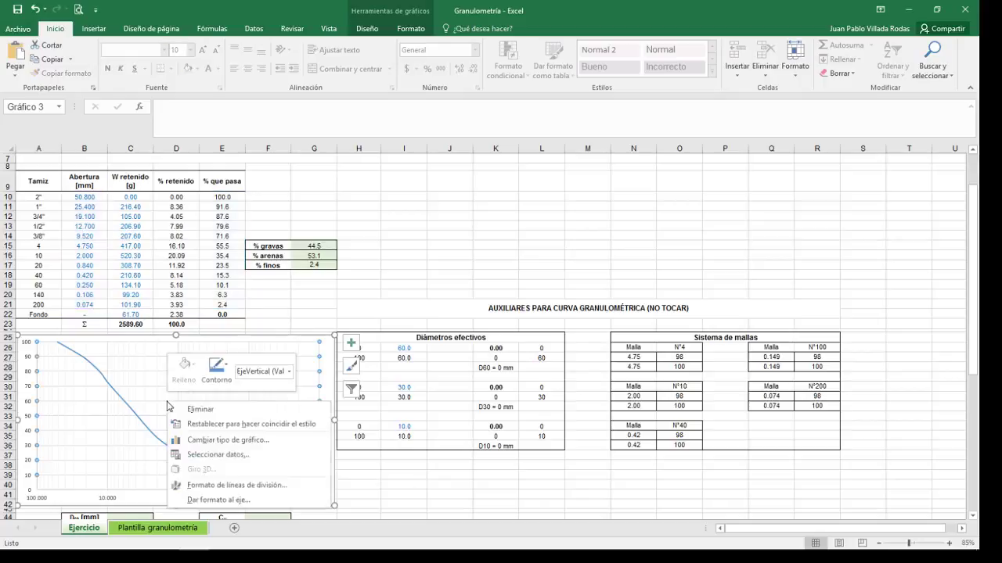
click(233, 506)
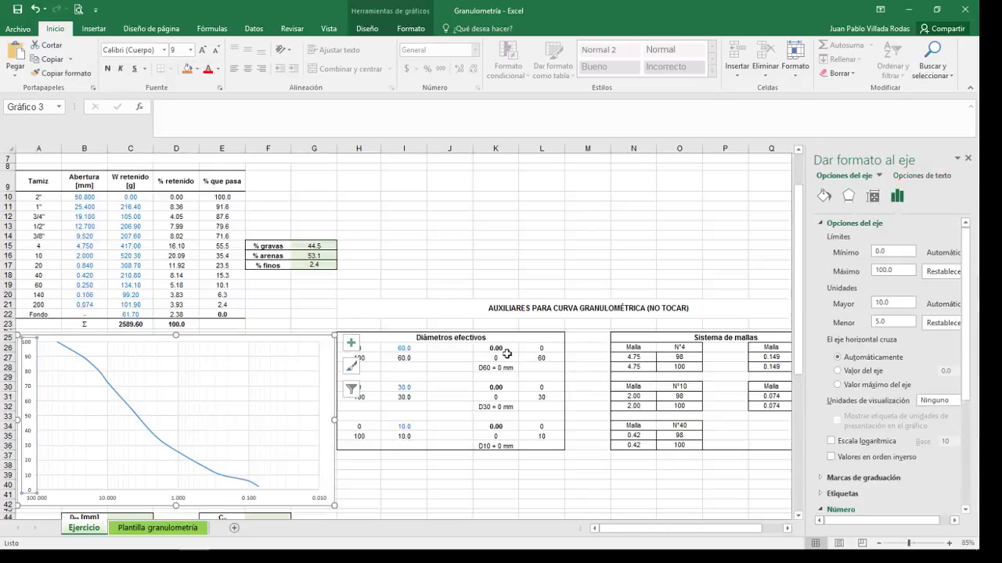
click(825, 196)
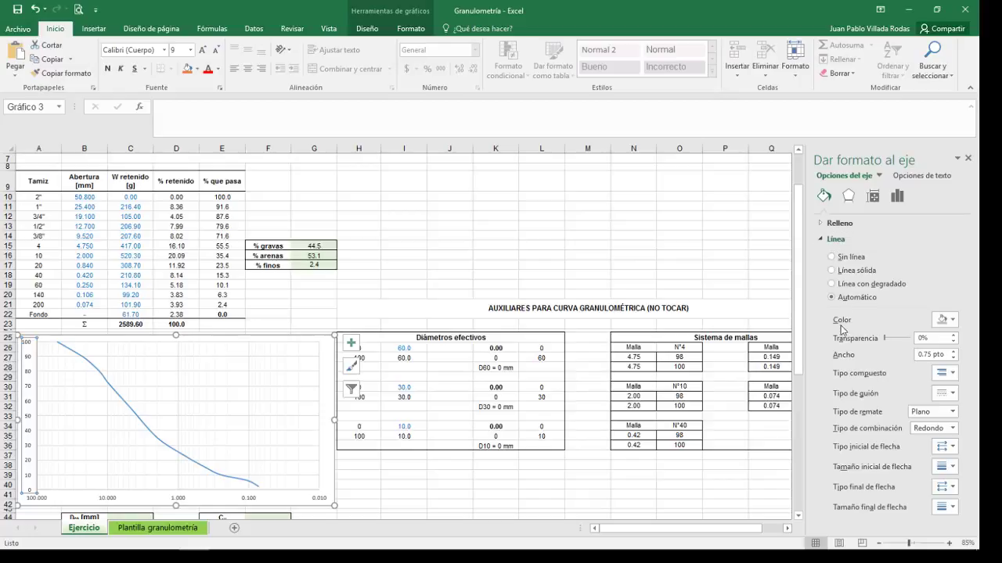
click(951, 320)
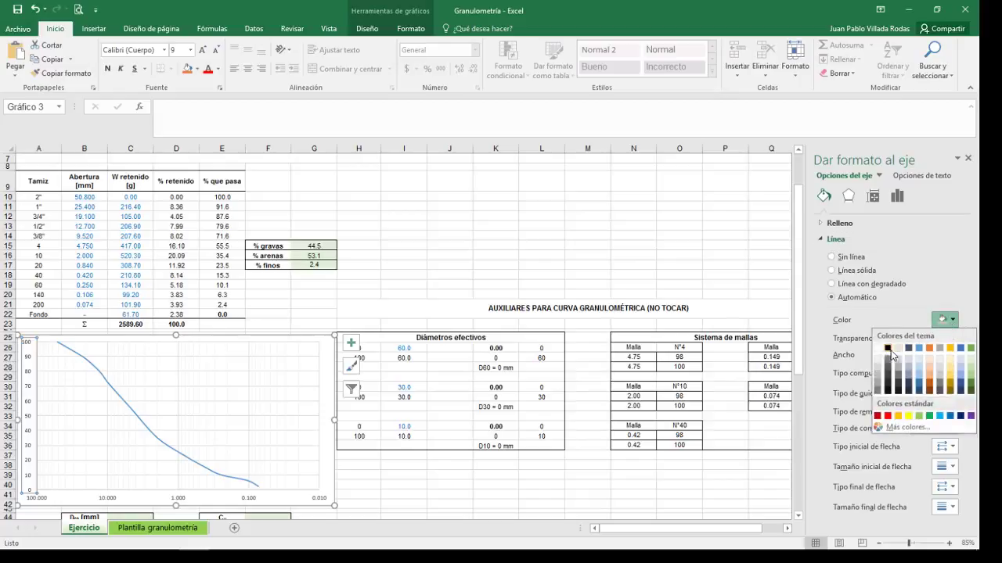
click(888, 354)
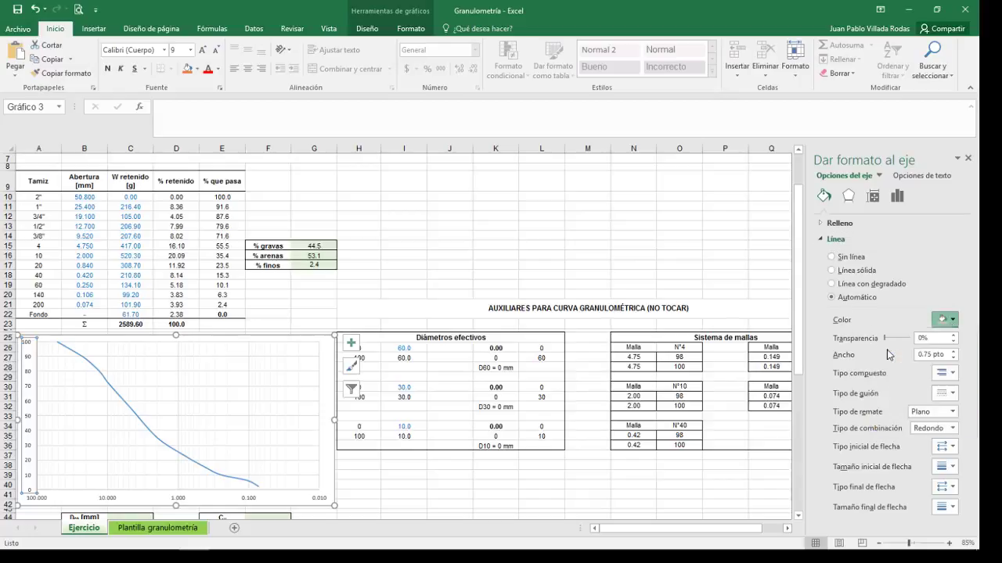
Color the chart's minor and major gridlines solid black.
click(200, 391)
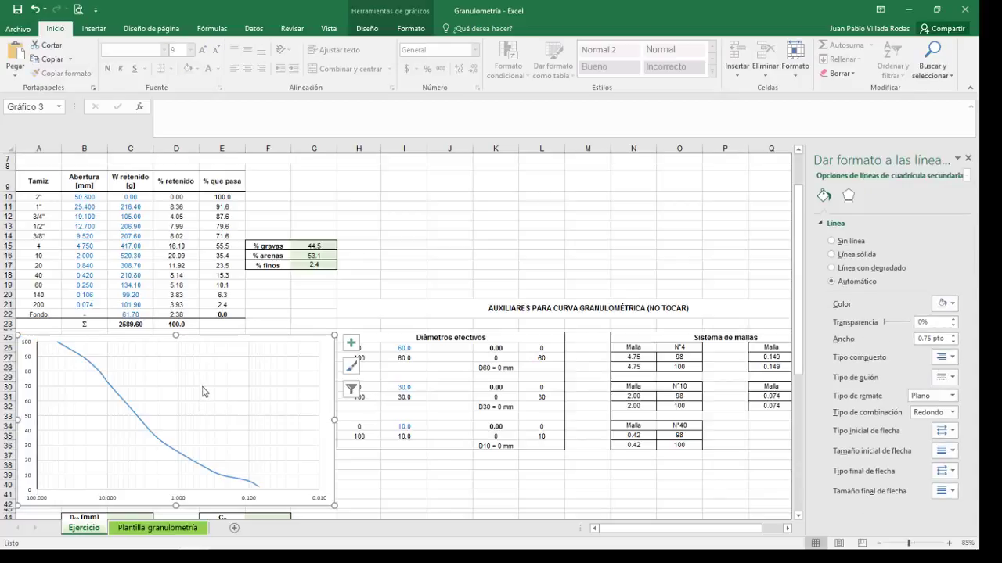
click(954, 310)
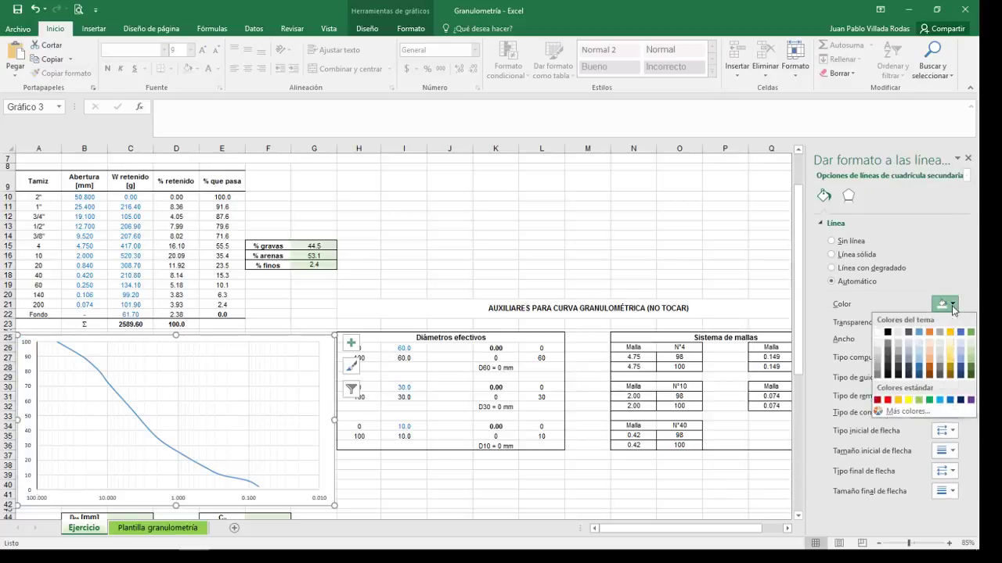
click(895, 335)
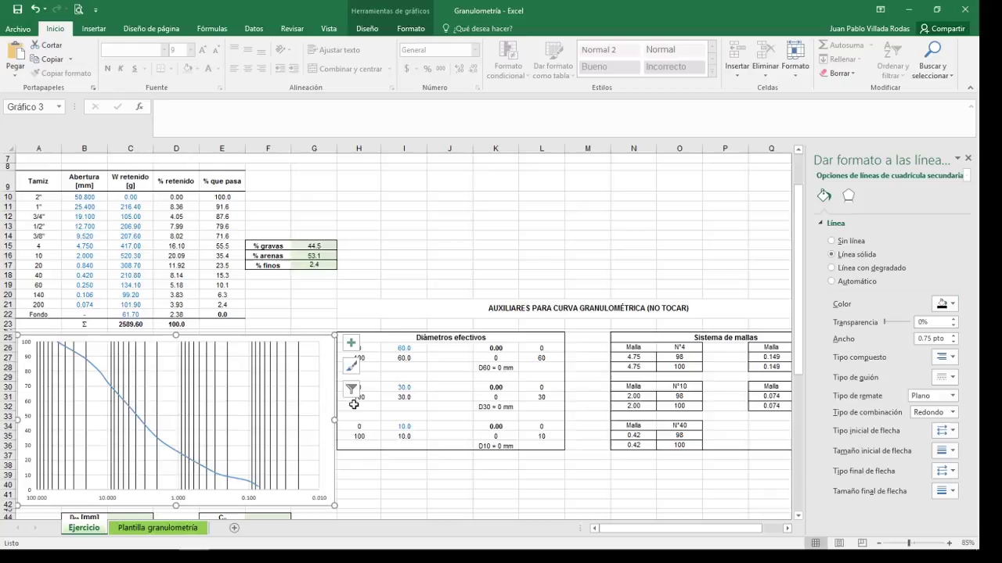
click(248, 391)
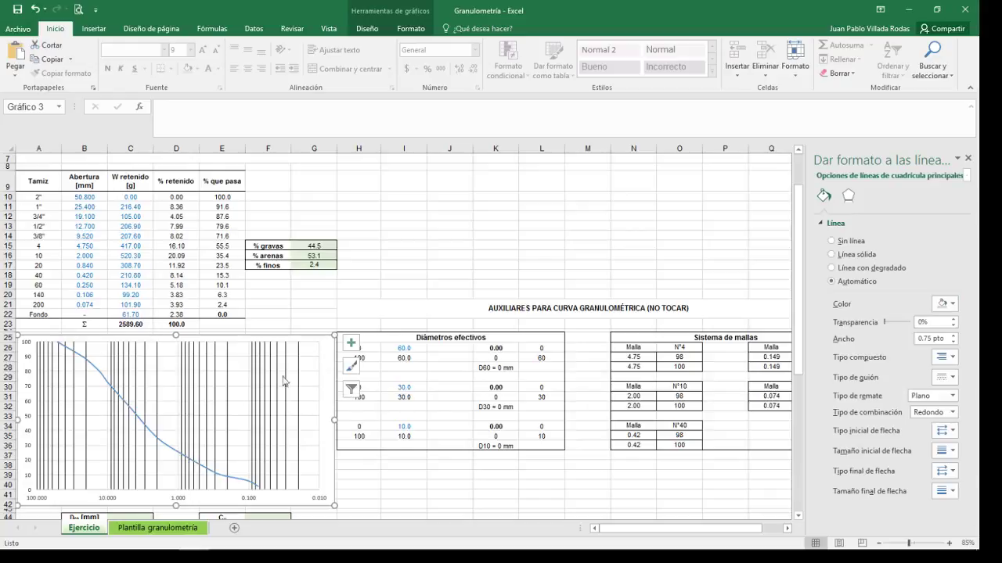
click(943, 309)
click(887, 332)
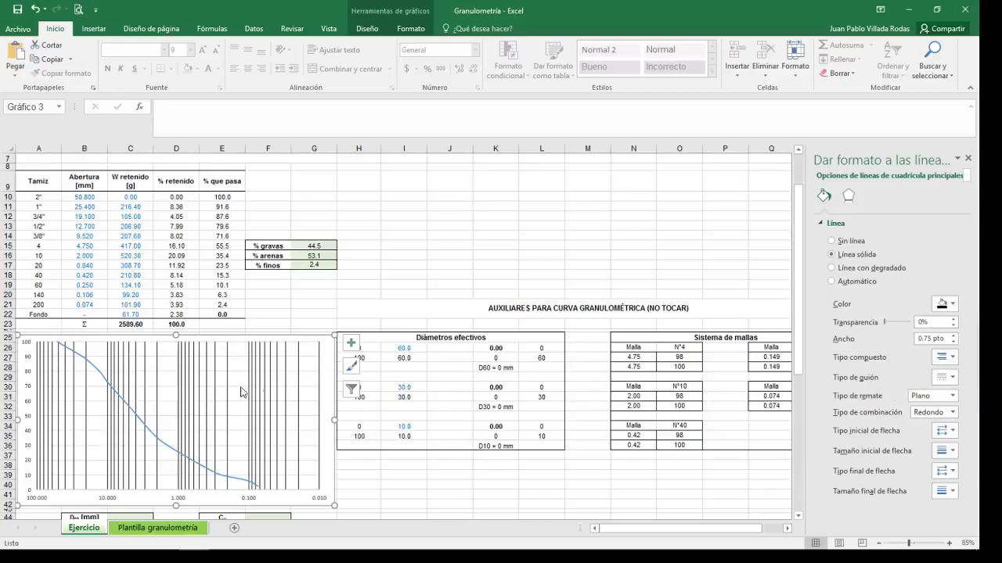
click(853, 281)
click(945, 303)
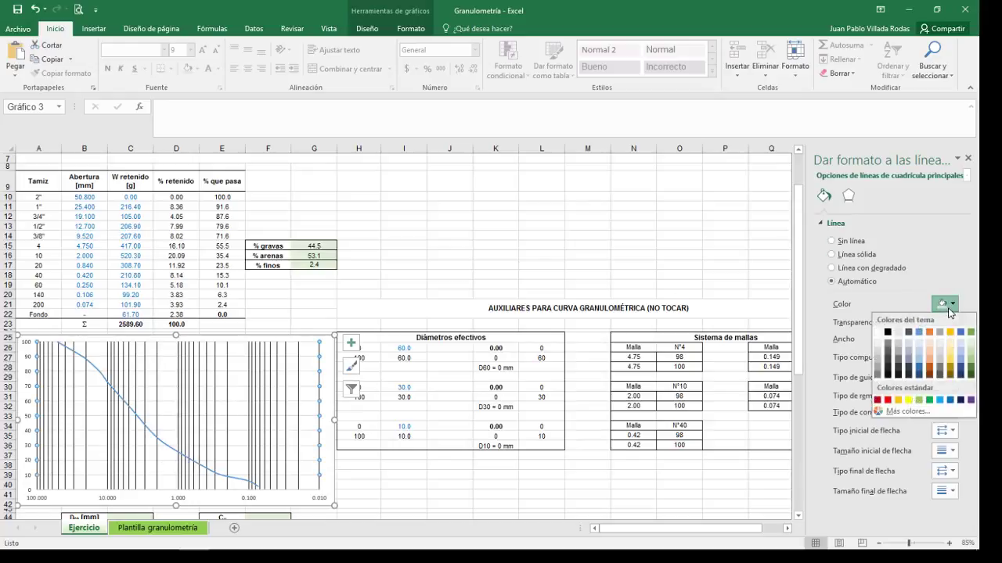
click(889, 334)
click(273, 303)
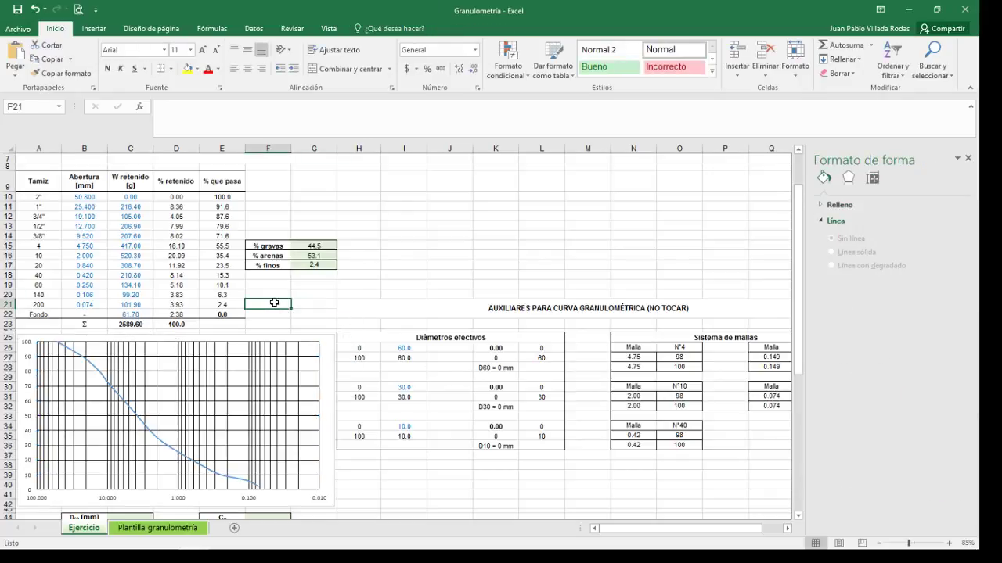
Give the chart area a solid black (Línea sólida) outer border.
click(327, 341)
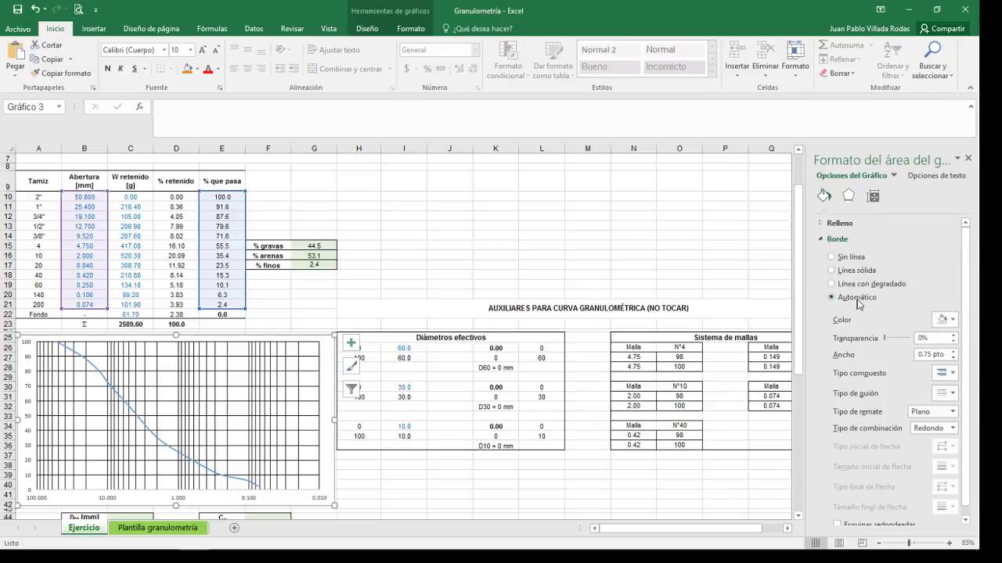
click(952, 319)
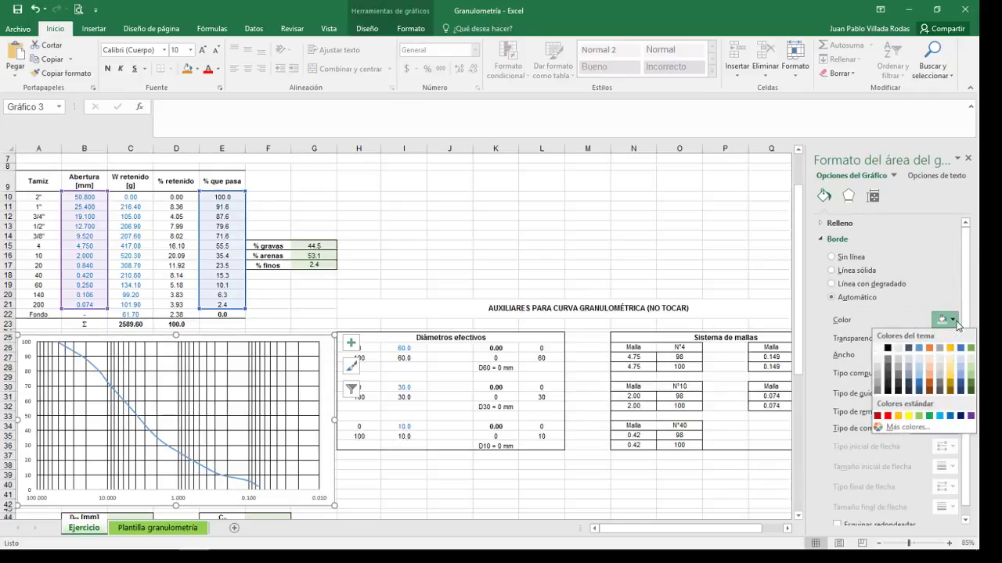
click(887, 350)
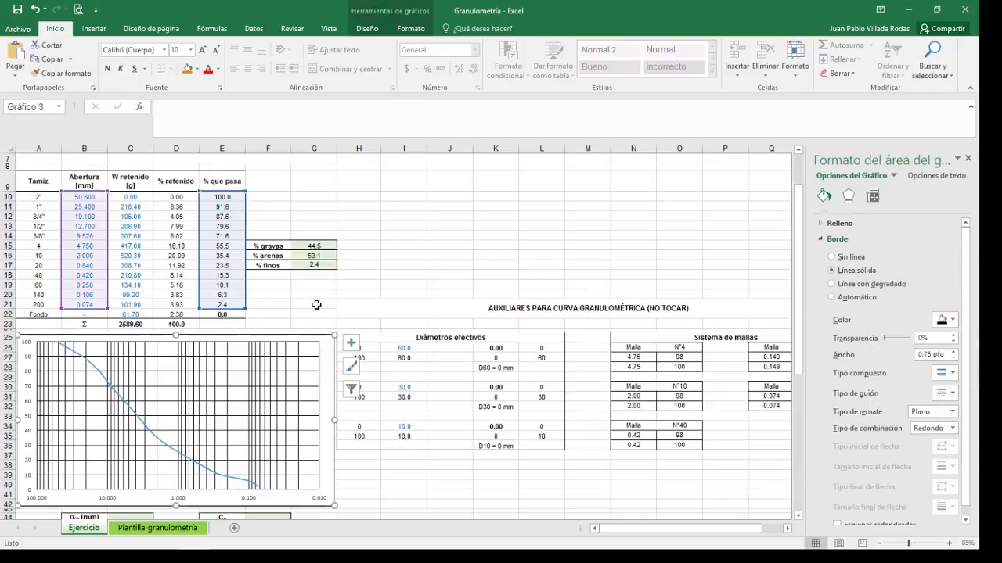
click(316, 305)
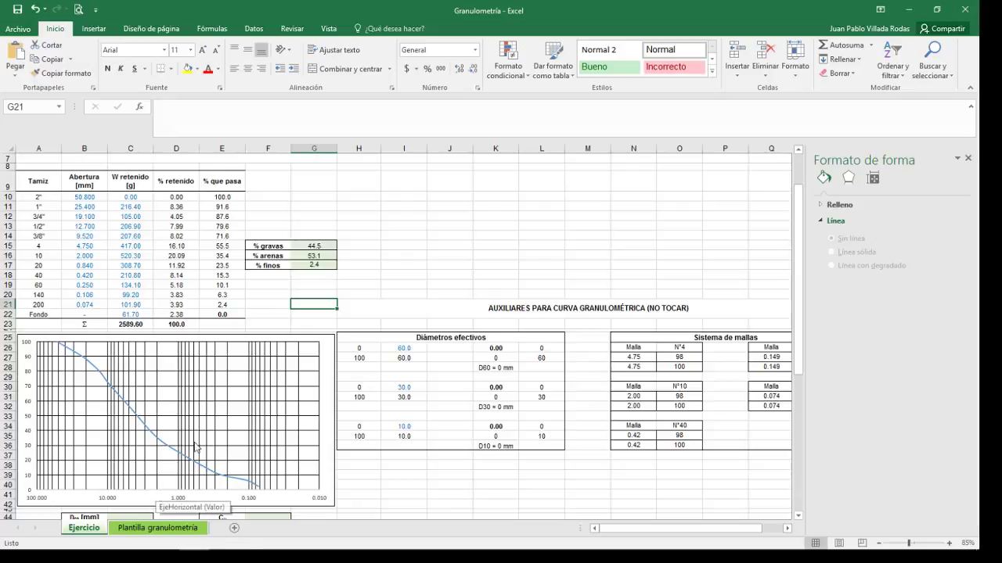
click(326, 353)
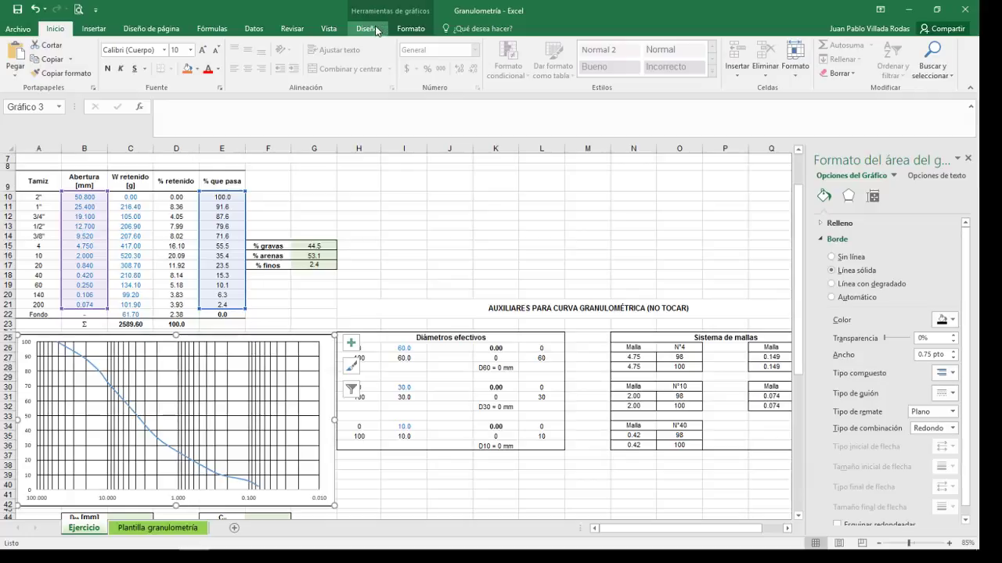
click(375, 29)
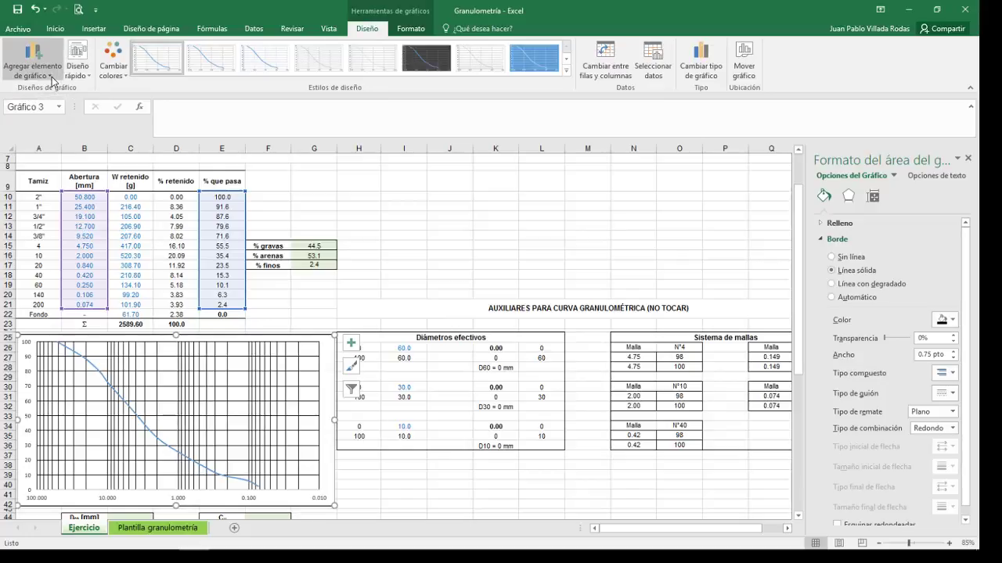
Add a primary horizontal axis title reading 'Diametro [mm]' beneath the chart.
click(53, 81)
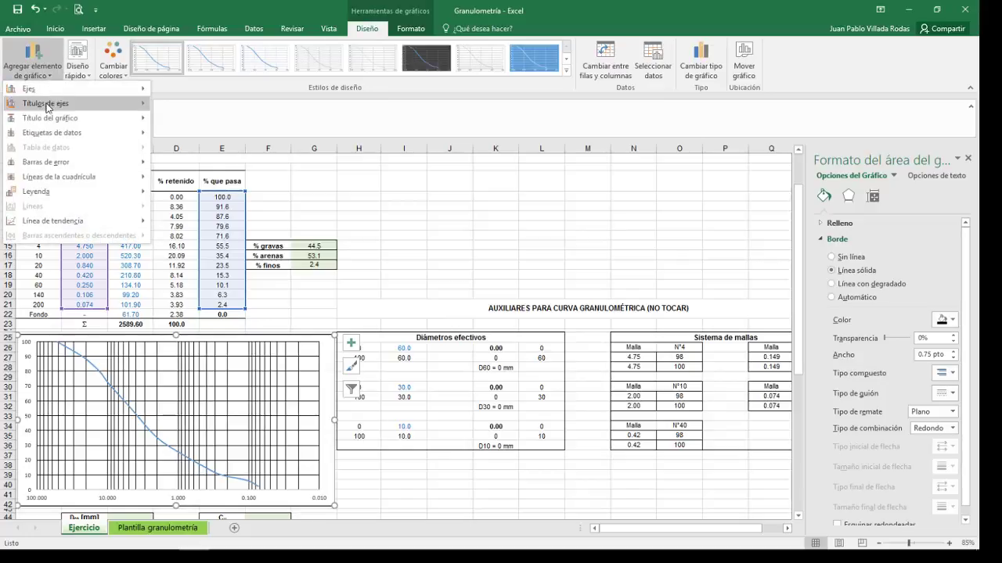
mouse_move(48, 106)
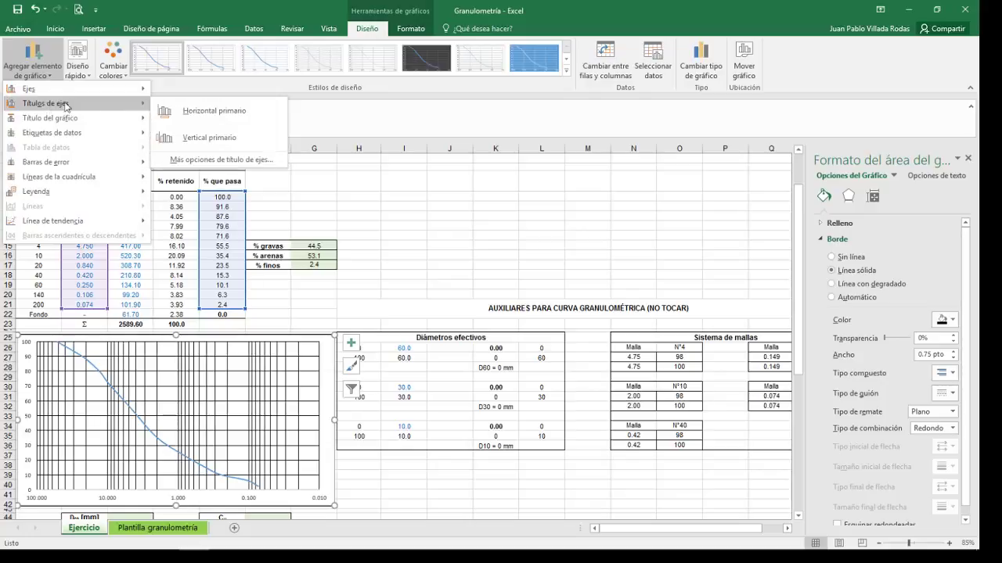
click(213, 113)
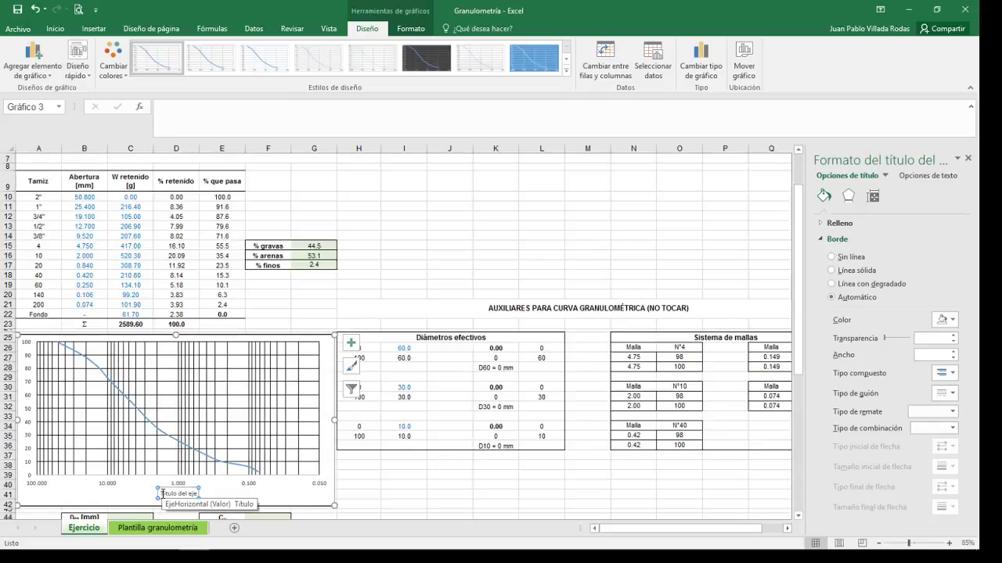
drag(161, 494, 196, 494)
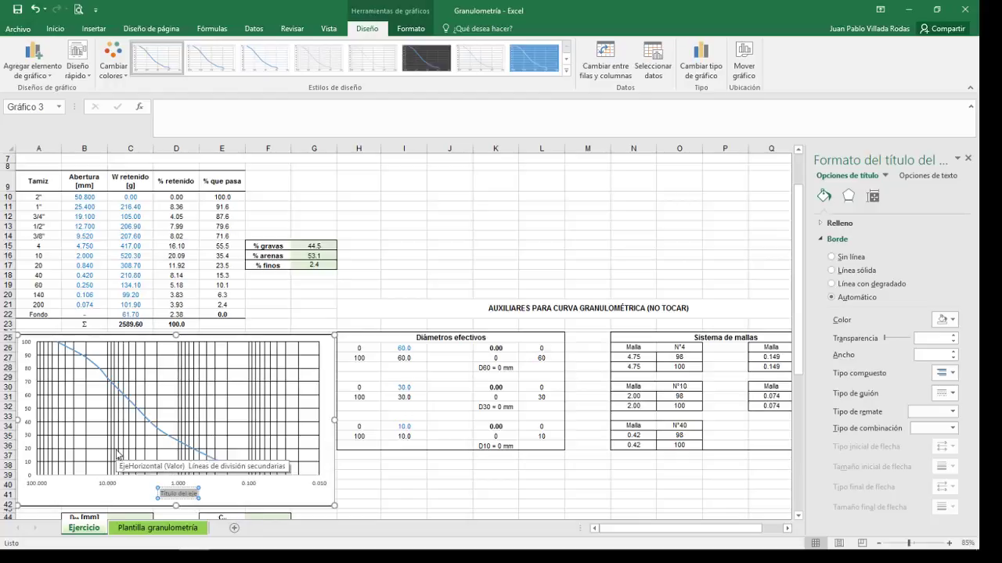
text(D)
text(ia)
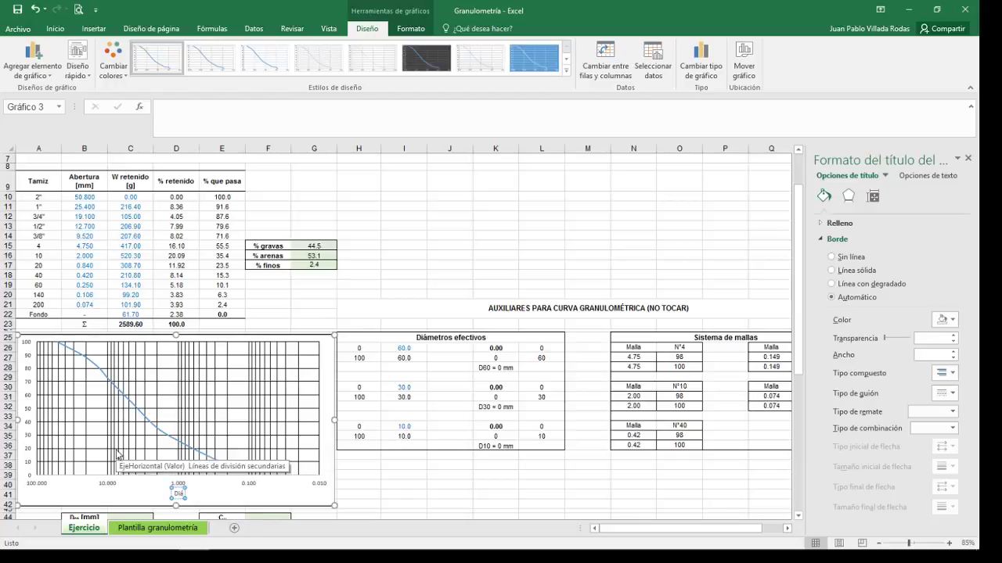
text(metro)
text( [mm])
click(264, 293)
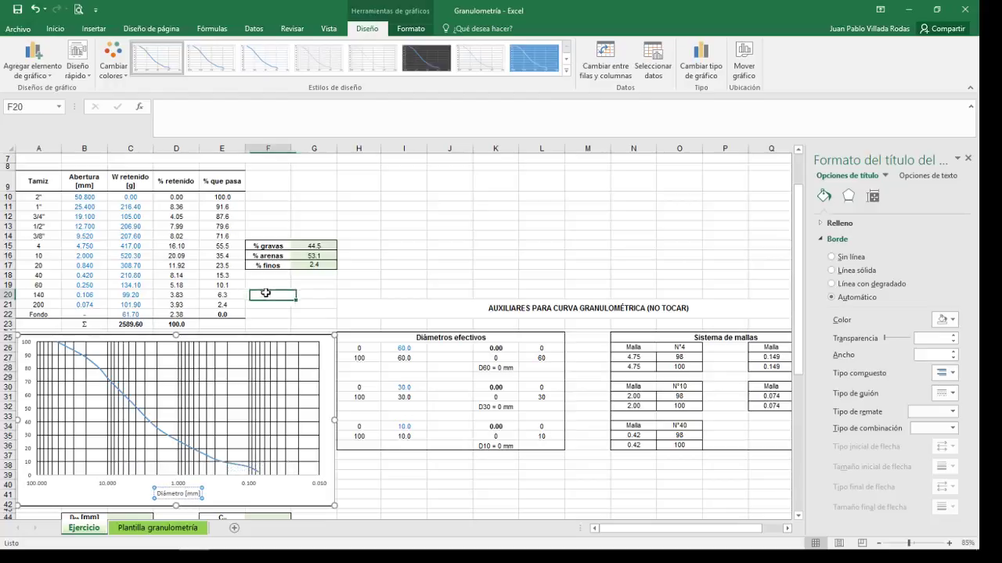
Add a primary vertical axis title to the granulometric chart.
click(327, 354)
click(25, 76)
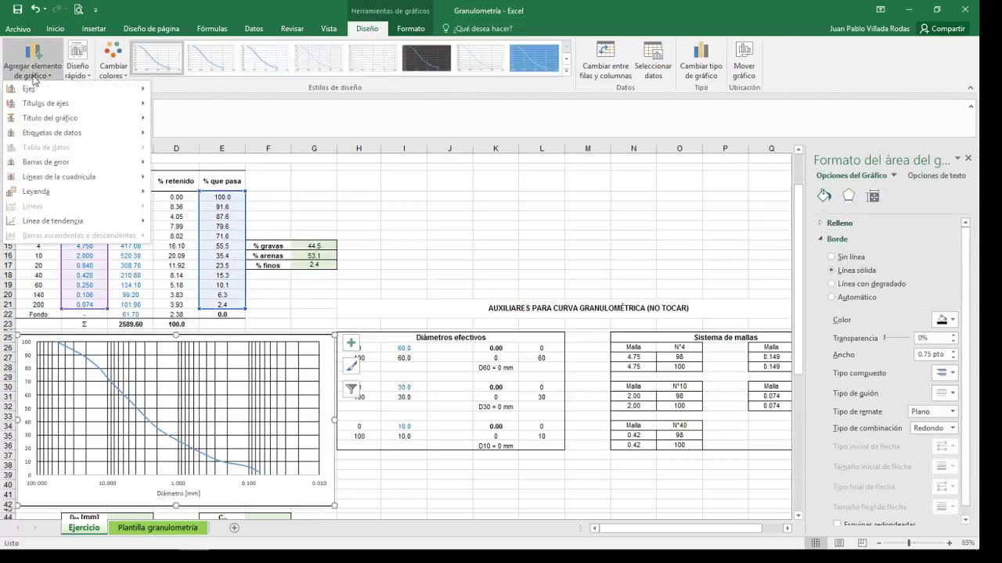
mouse_move(69, 104)
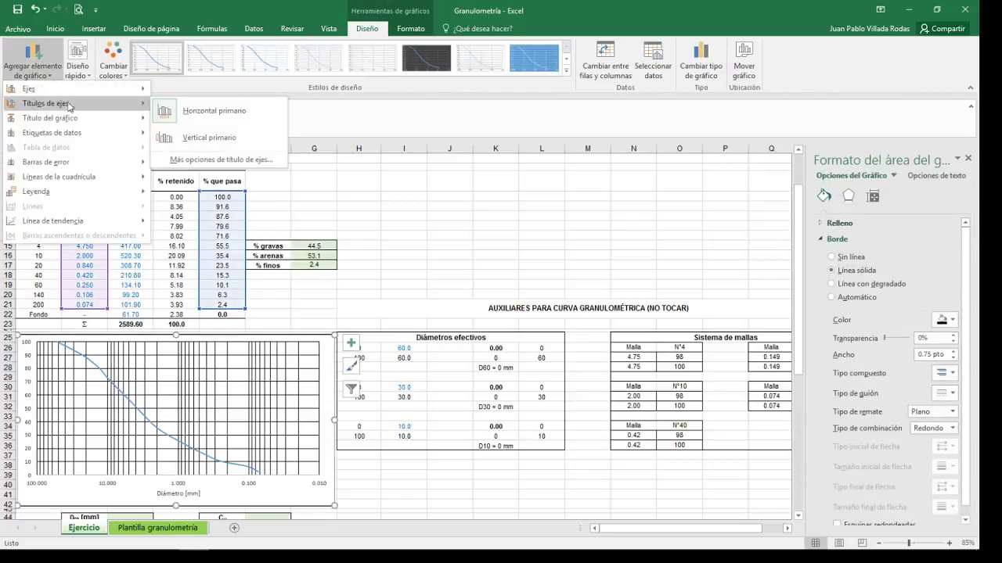
click(212, 138)
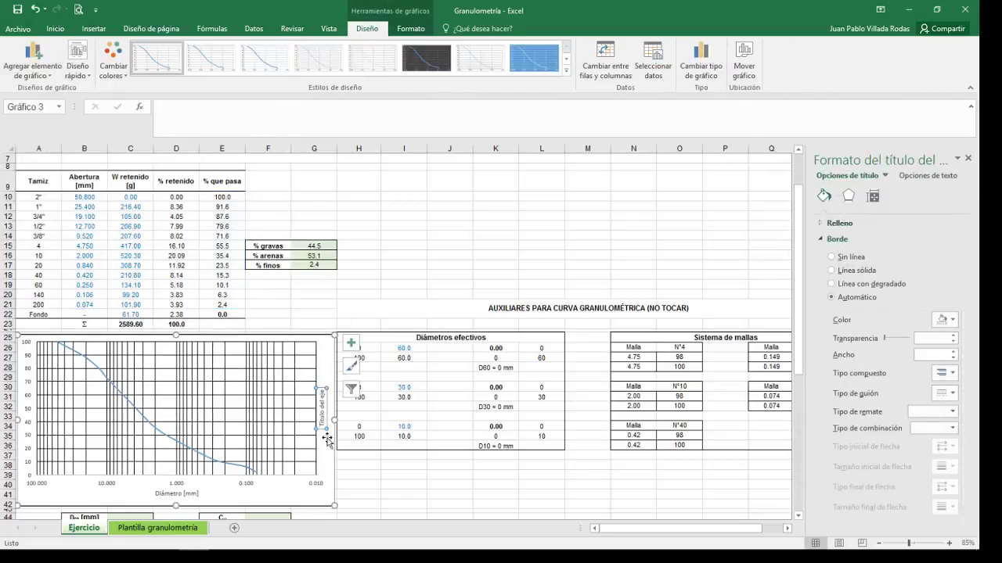
Replace the vertical axis title placeholder with '% que pasa [% más fino]'.
click(321, 391)
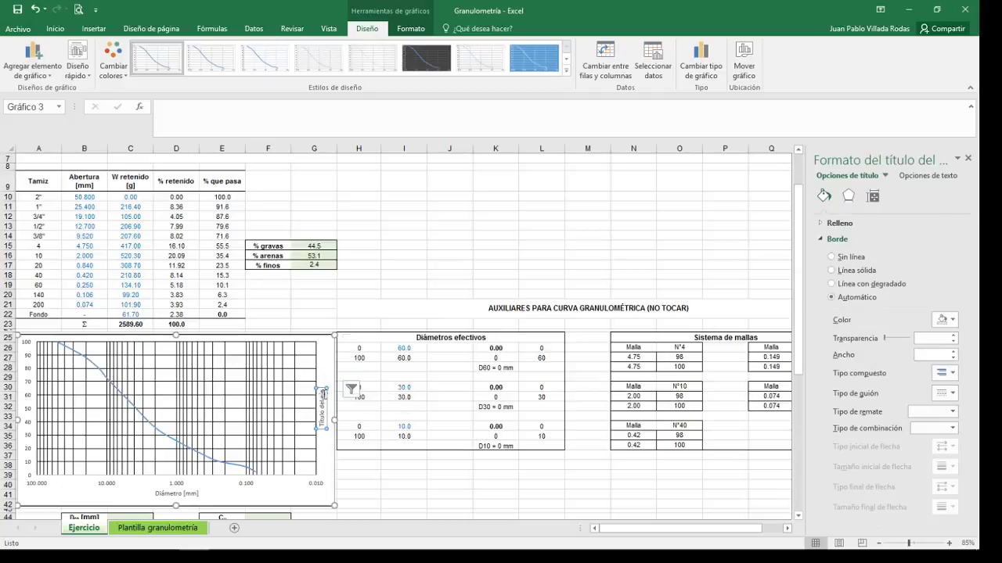
triple_click(322, 390)
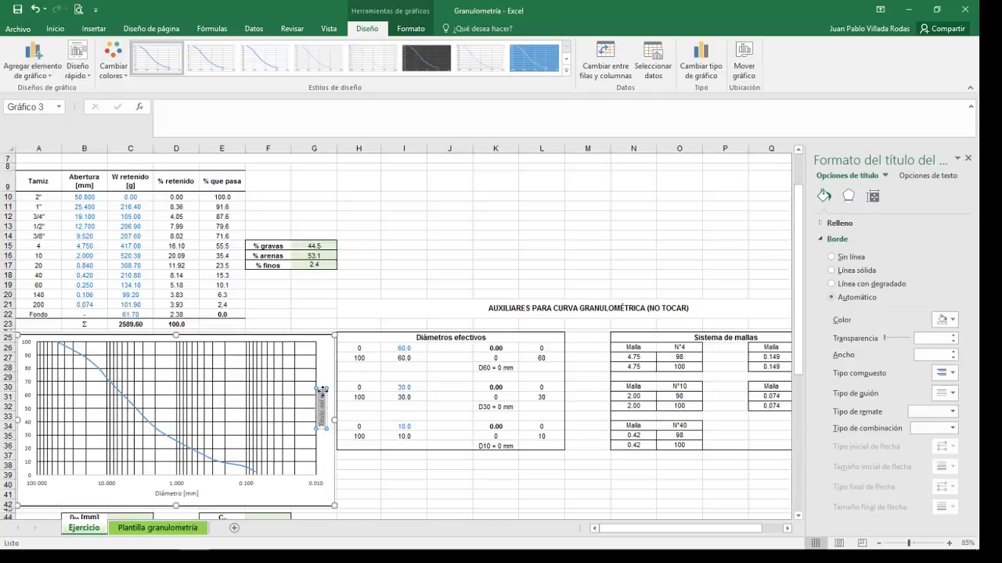
text(%)
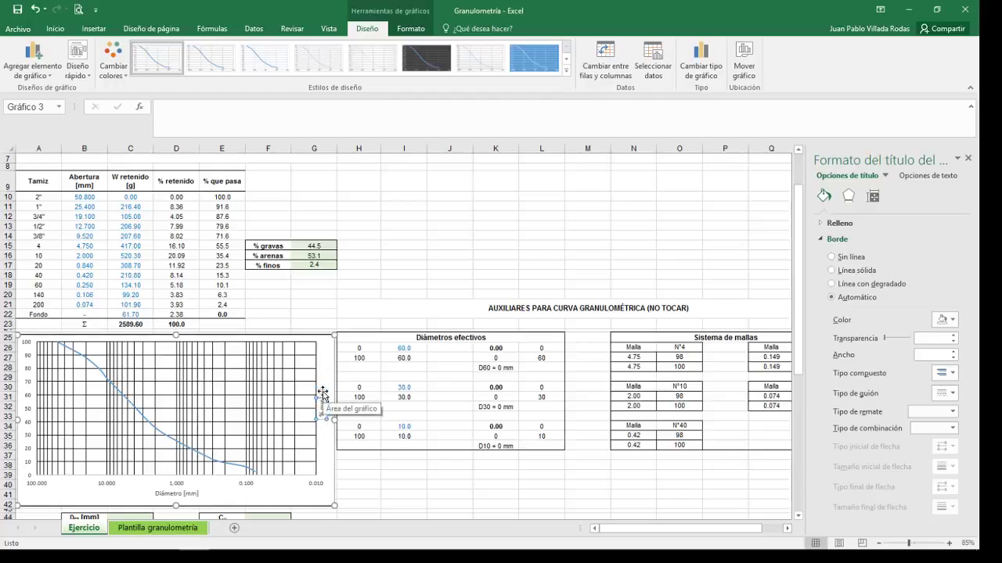
text( que pasa)
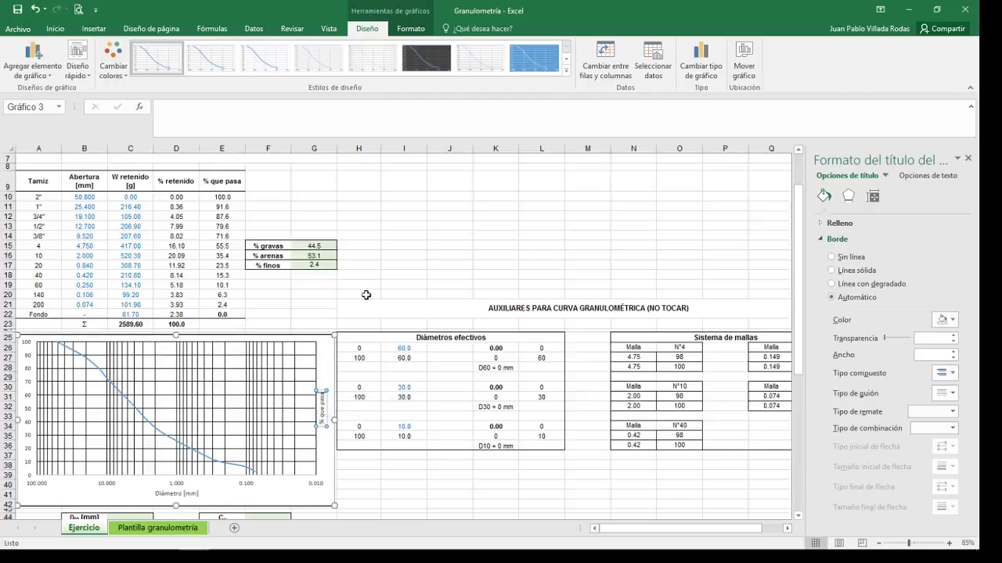
text( (%)
text( que)
key(BackSpace)
key(BackSpace)
key(BackSpace)
key(BackSpace)
text(má)
text(s fino)
text(])
click(363, 283)
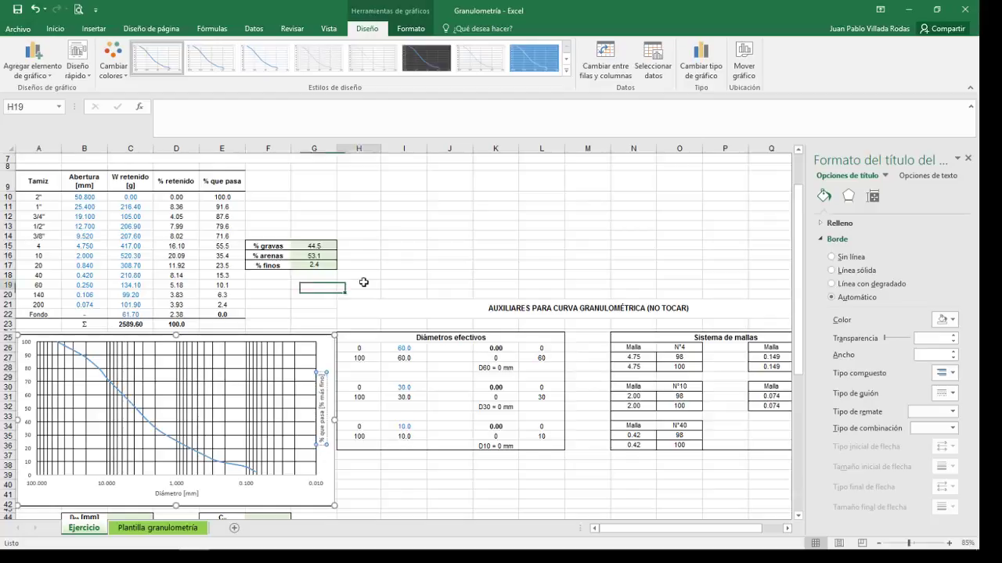
click(165, 492)
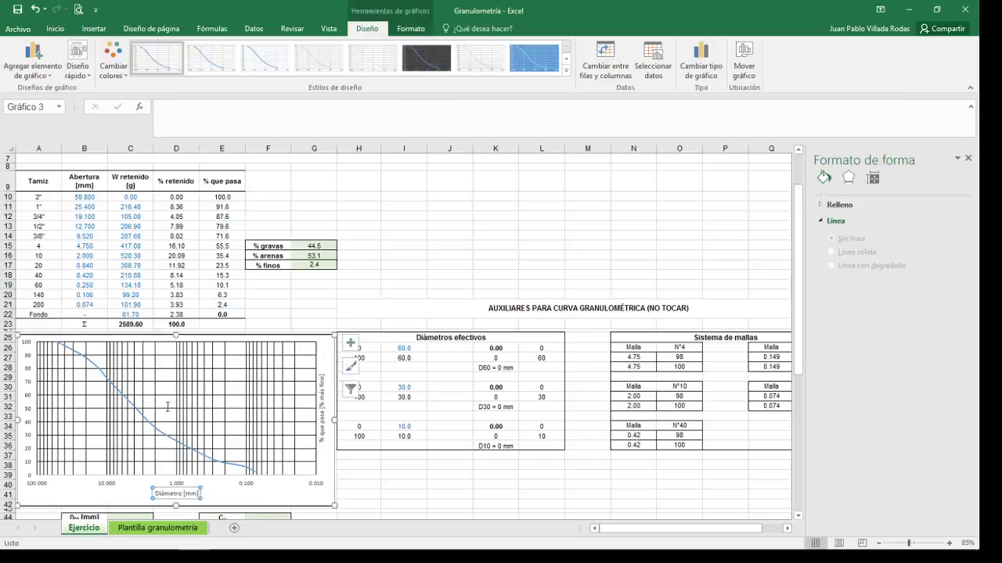
Set the horizontal axis title 'Diámetro [mm]' in Arial.
click(56, 29)
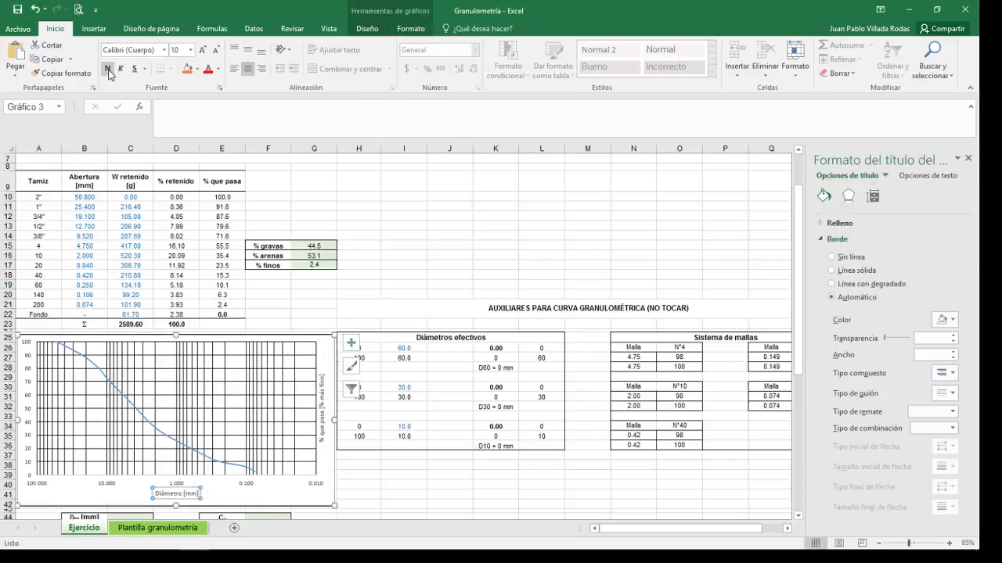
click(133, 50)
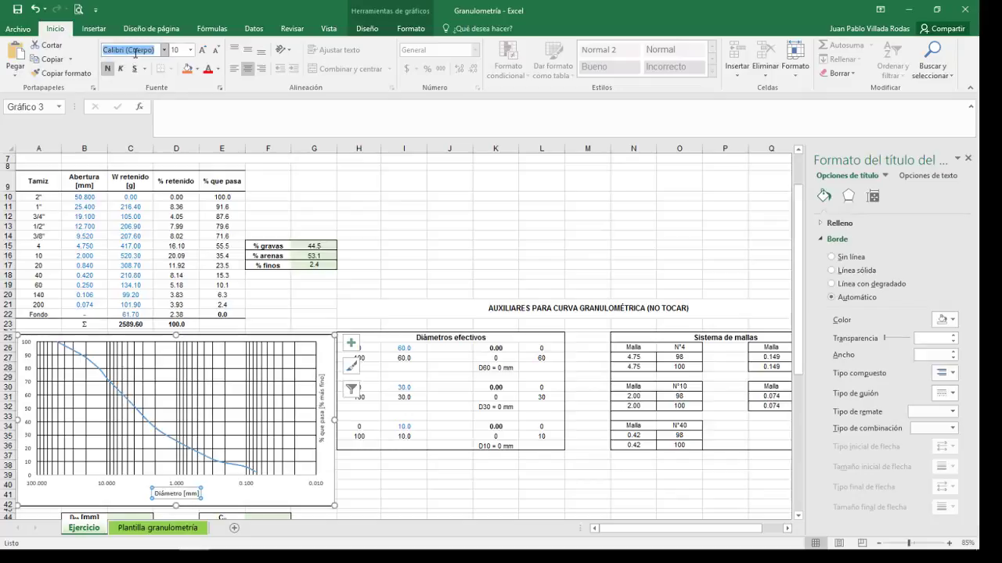
text(Arial)
key(Return)
Set the vertical axis title '% que pasa [% más fino]' in Arial as well.
click(321, 376)
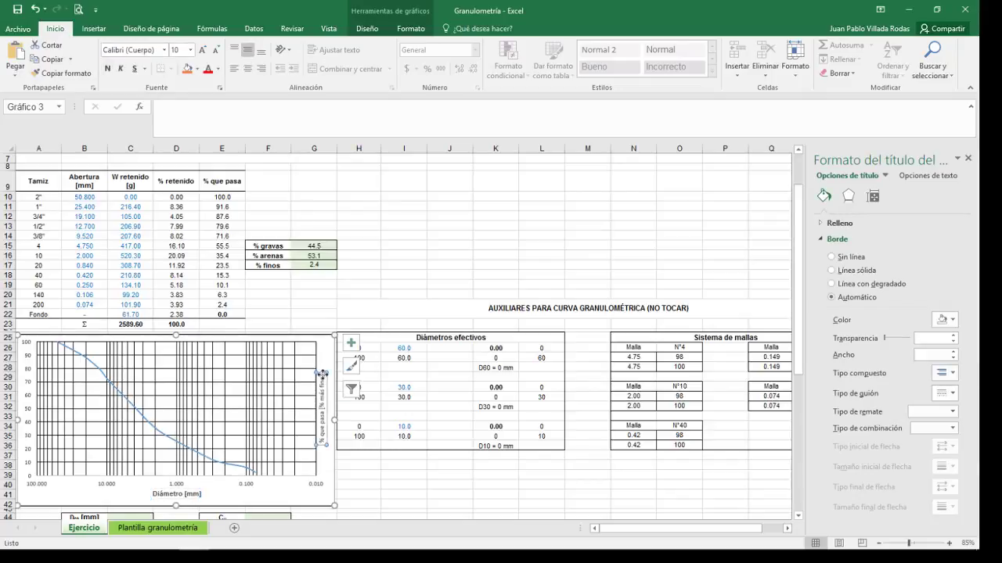
click(143, 51)
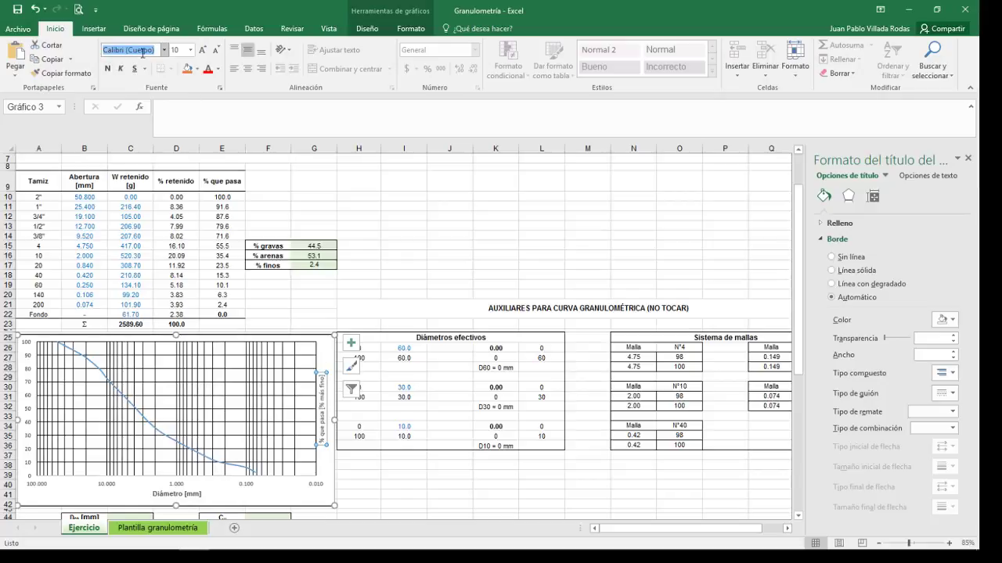
text(Arial)
key(Return)
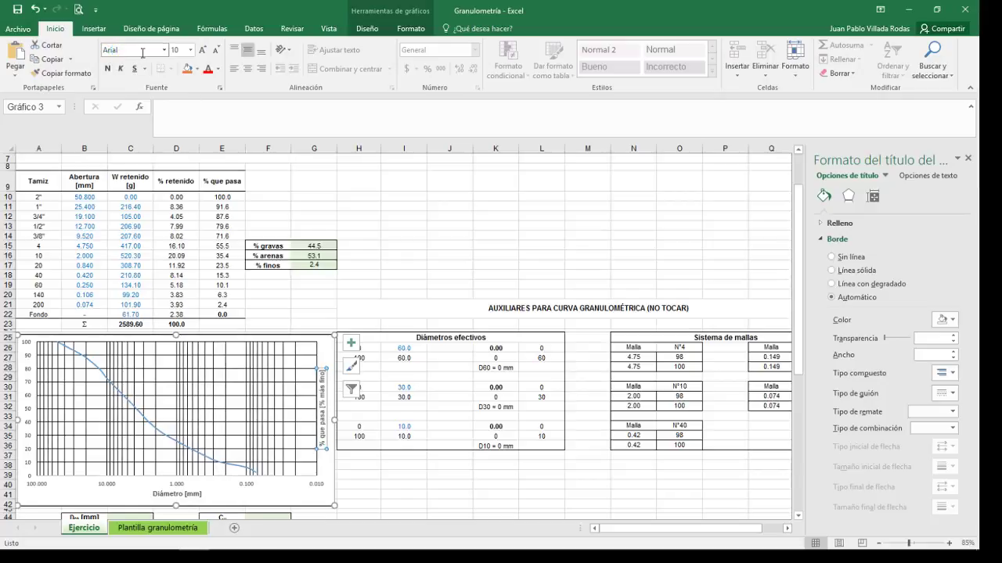
click(350, 293)
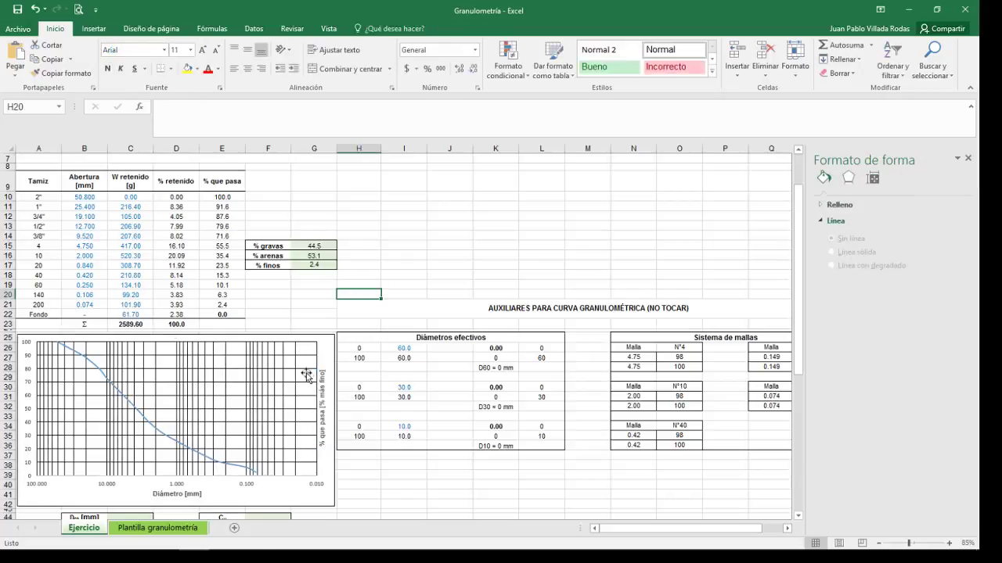
click(320, 364)
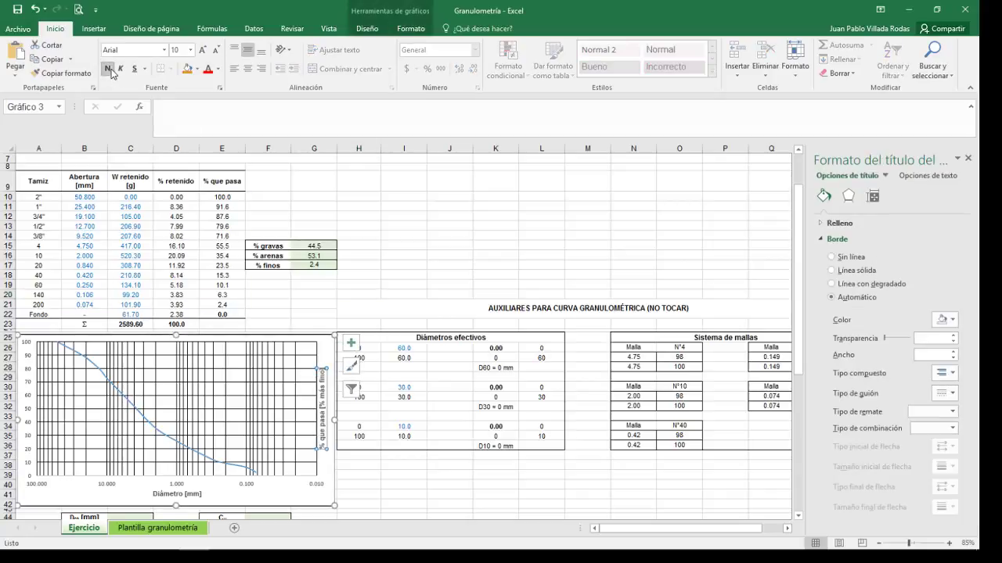
click(403, 255)
click(91, 415)
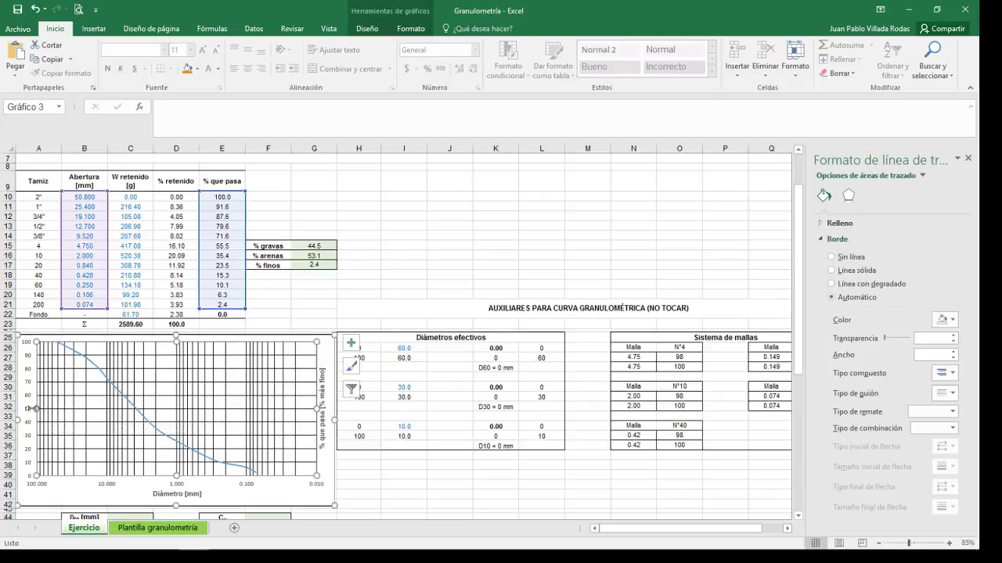
Narrow the plot area from its left edge and move the vertical axis title to the chart's left side.
drag(38, 409, 51, 409)
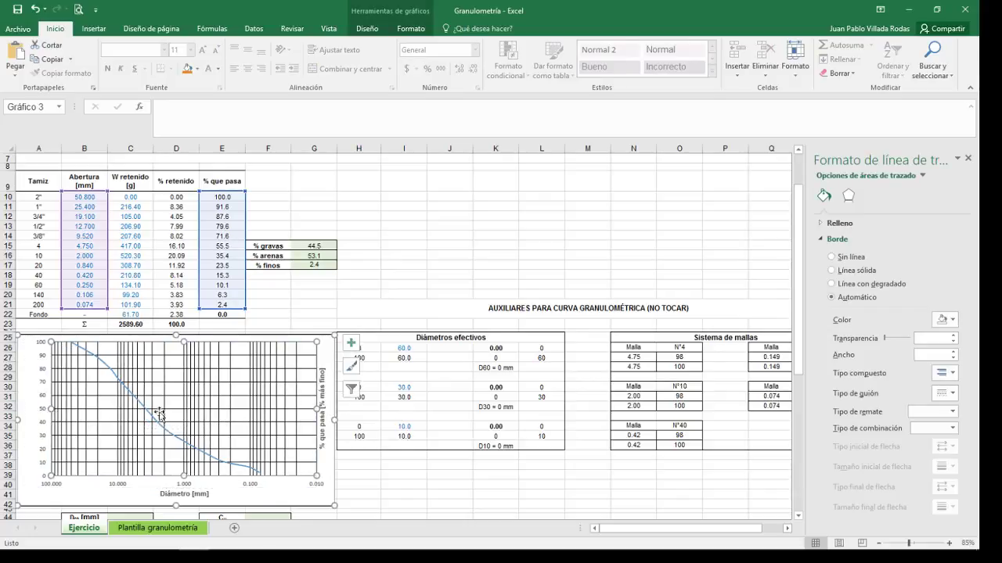
click(320, 383)
drag(320, 366, 30, 374)
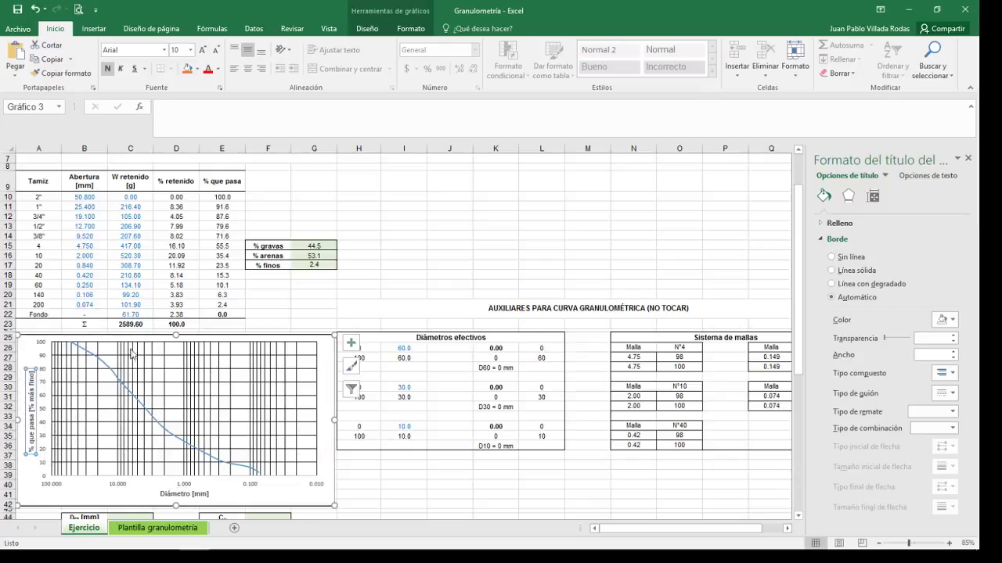
click(313, 313)
click(316, 407)
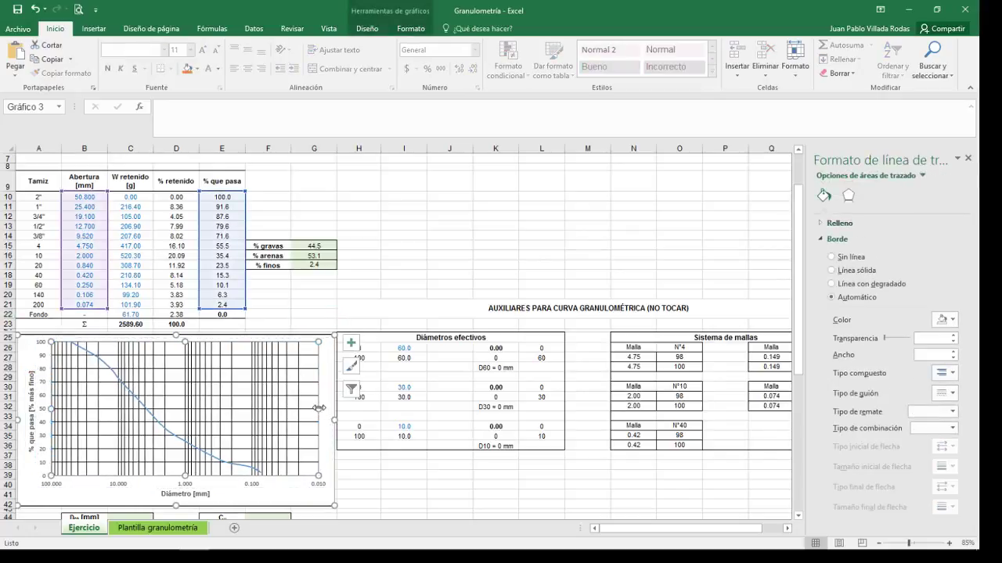
click(360, 474)
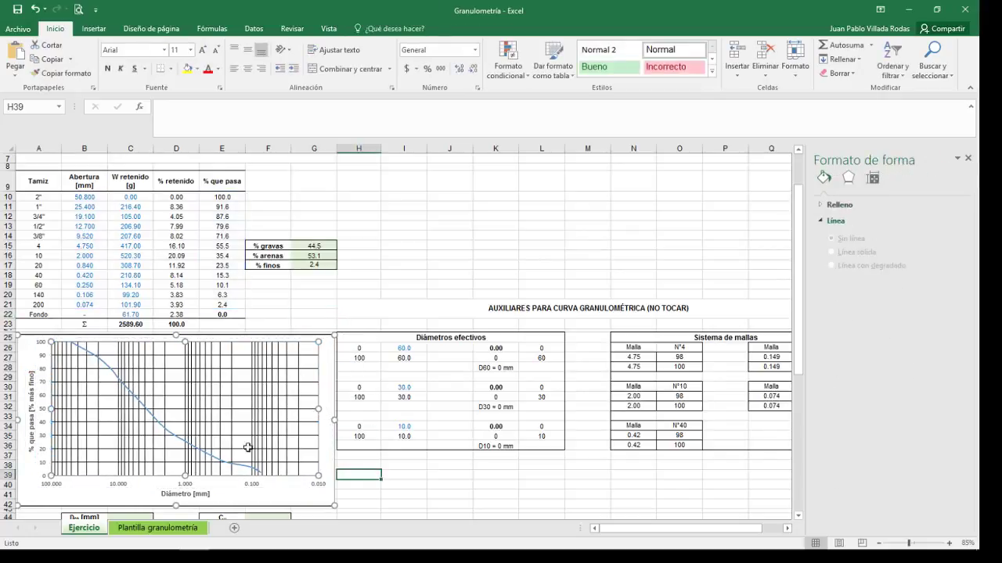
click(29, 374)
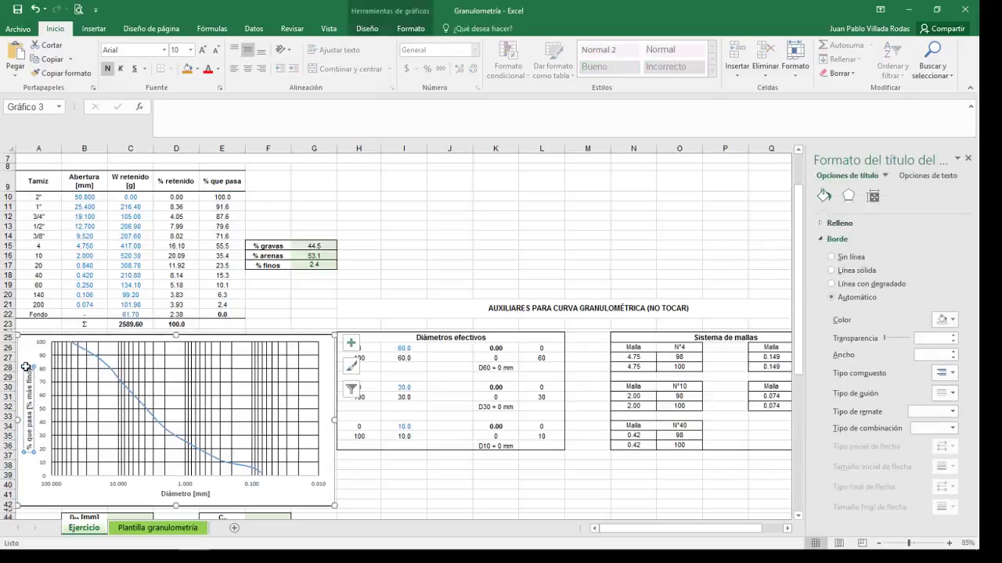
click(377, 288)
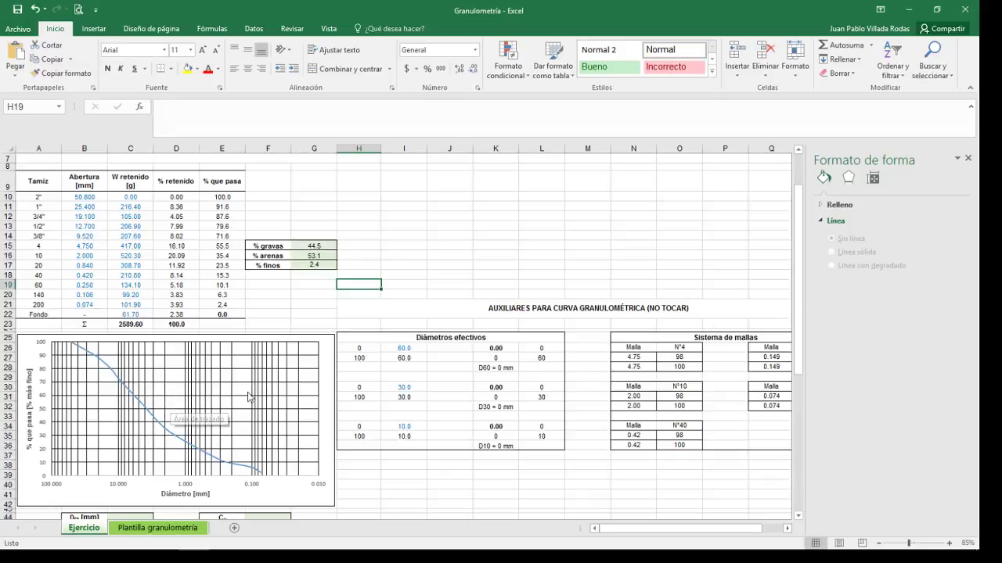
Close the Formato de forma pane and scroll down to the D60, D30, D10 cells.
click(321, 256)
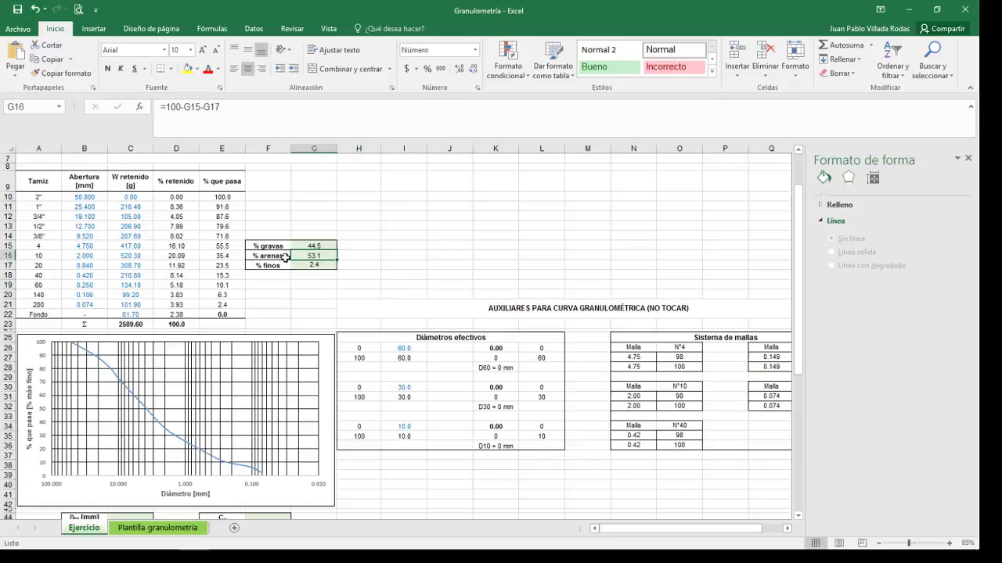
click(968, 158)
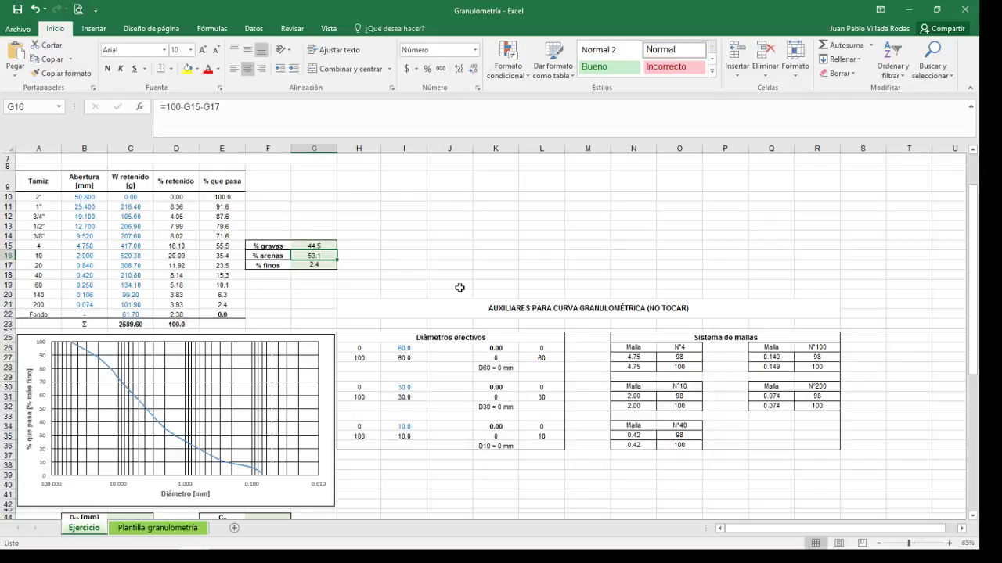
scroll(396, 270, down, 2)
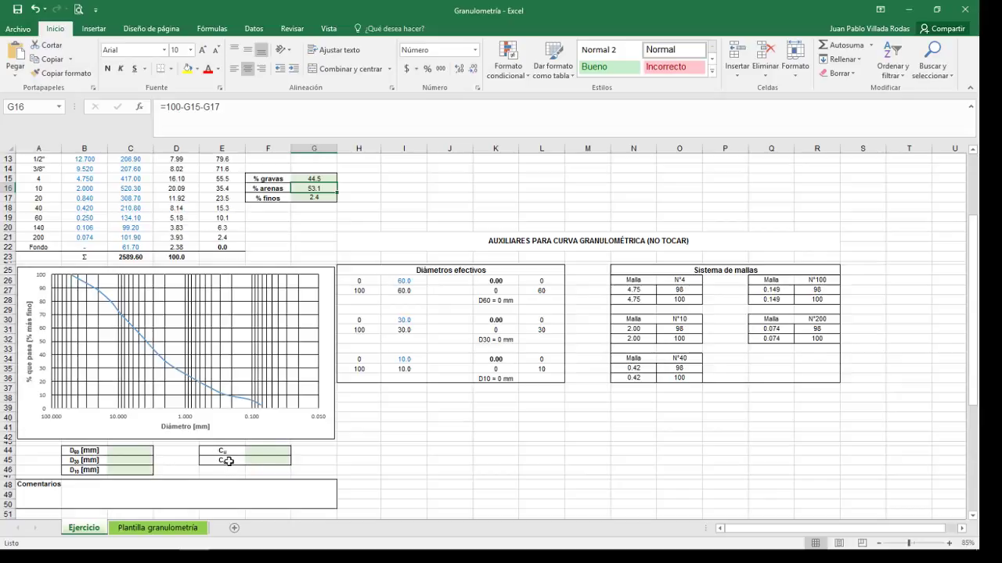
Bring up the Word interpolation document and snap Excel to the right half of the screen.
mouse_move(183, 557)
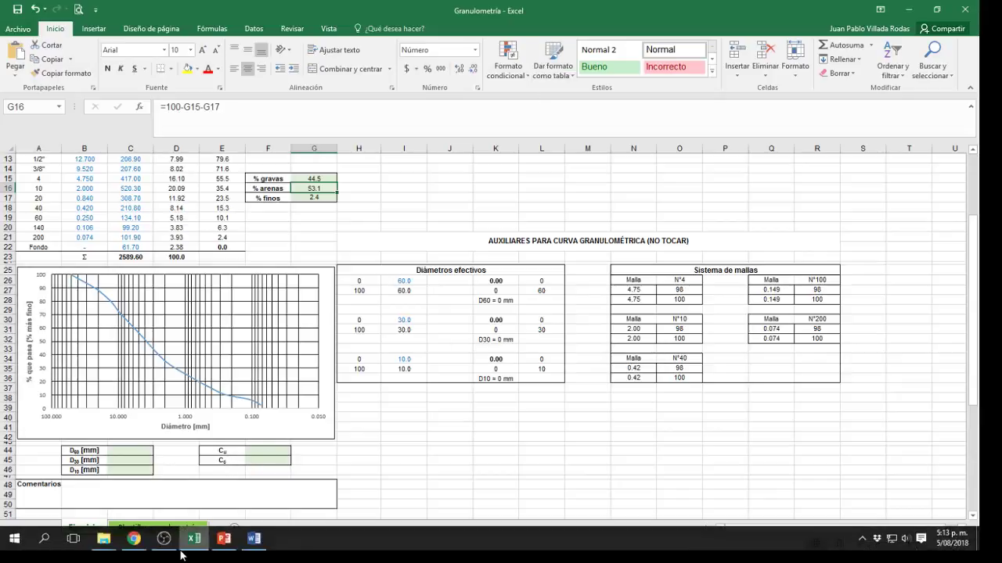
mouse_move(263, 541)
click(257, 498)
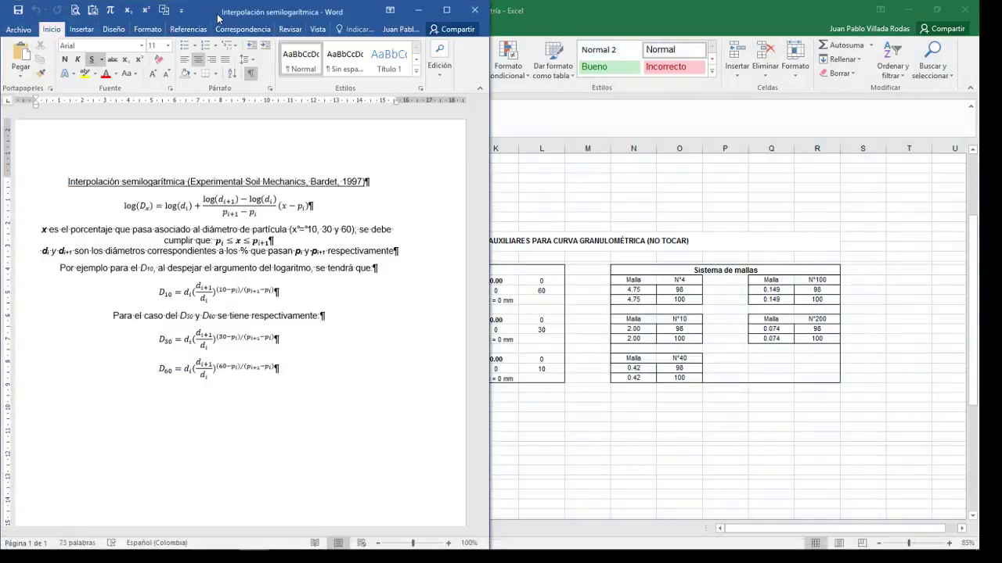
drag(572, 7, 978, 321)
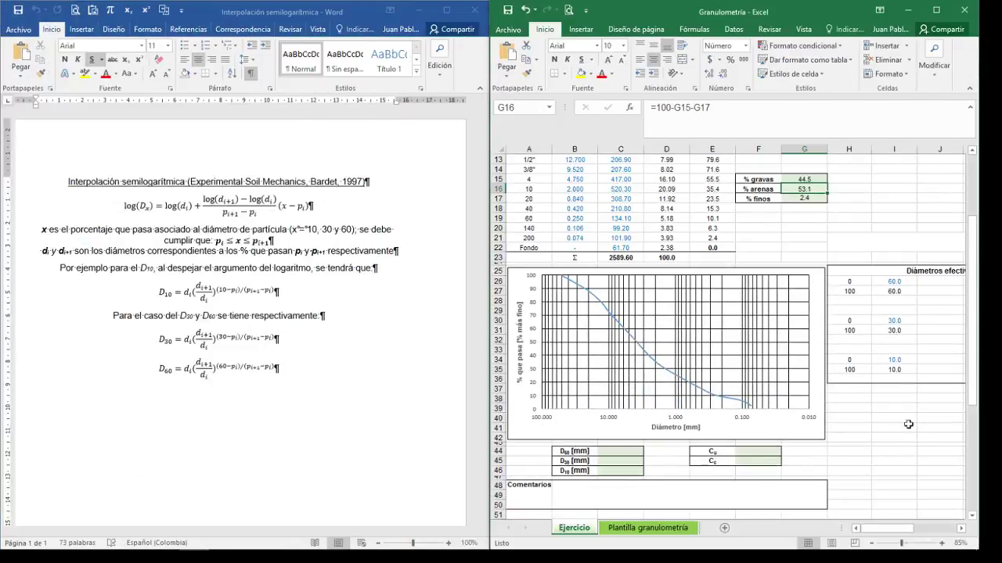
click(973, 151)
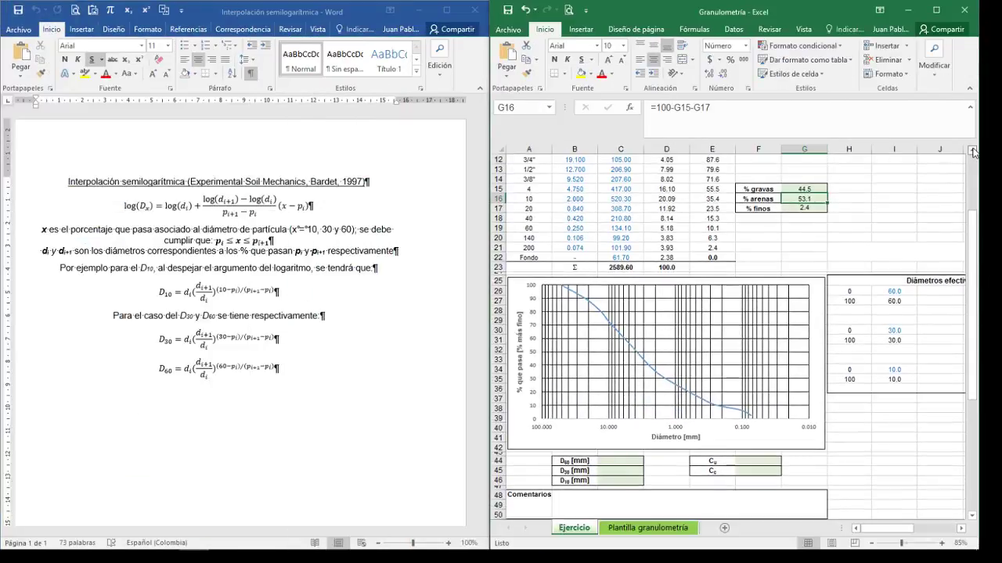
click(973, 151)
click(973, 151)
Inspect the D30 and D60 semilogarithmic interpolation equations in Word.
click(289, 302)
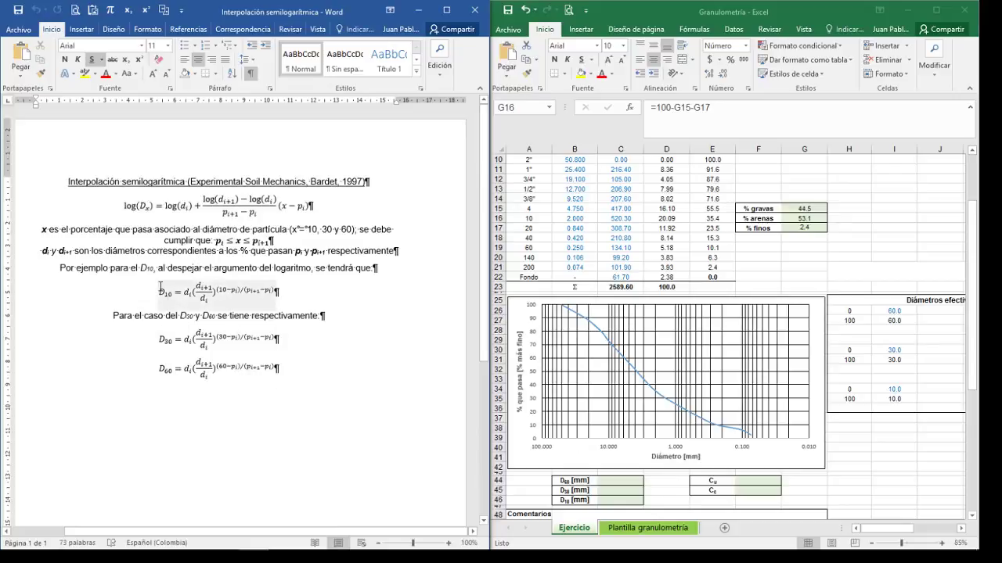
click(165, 339)
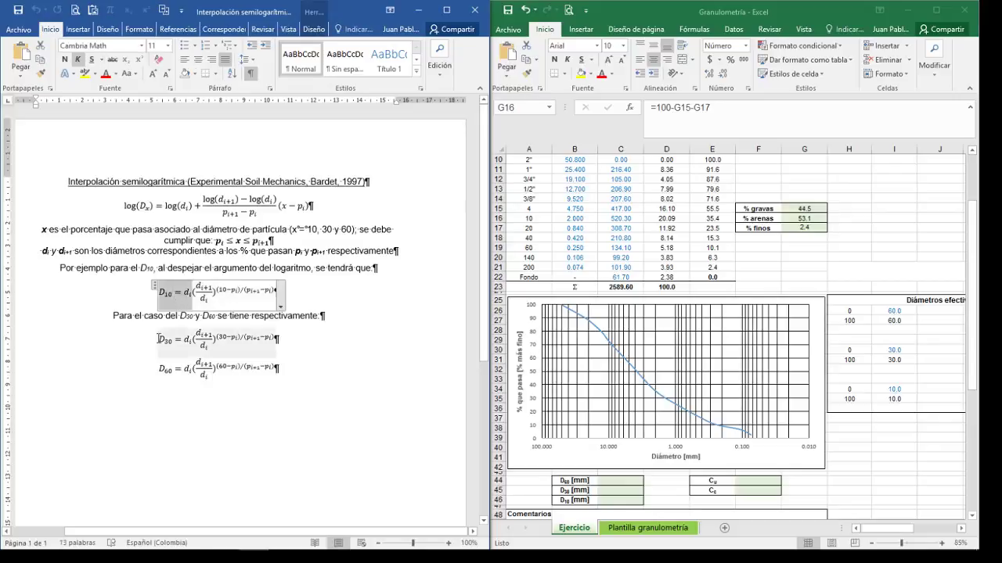
click(204, 386)
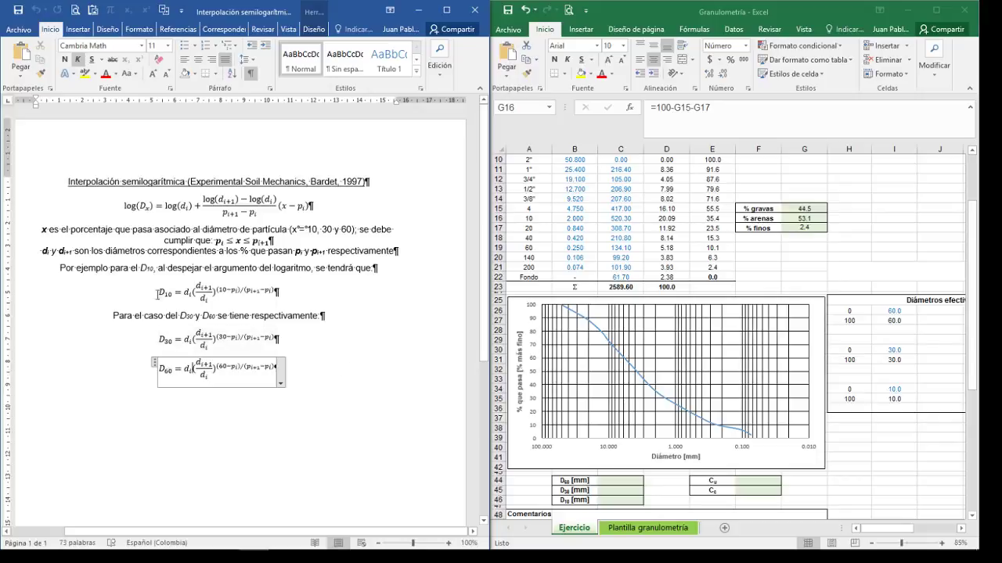
click(282, 458)
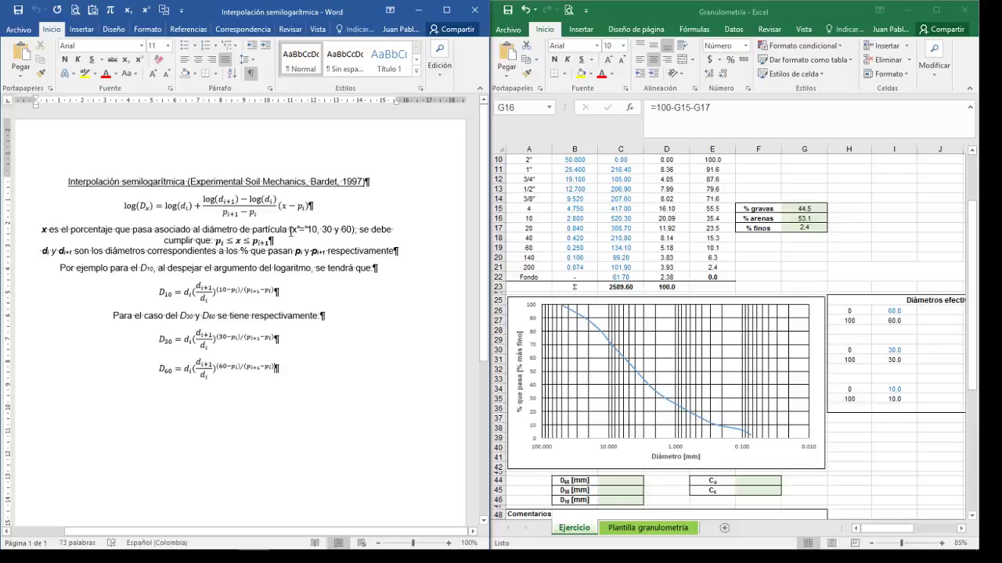
Review the 3/8" and No. 4 rows: diameters 9.52 and 4.75 mm, passing 71.6% and 55.5%.
click(780, 263)
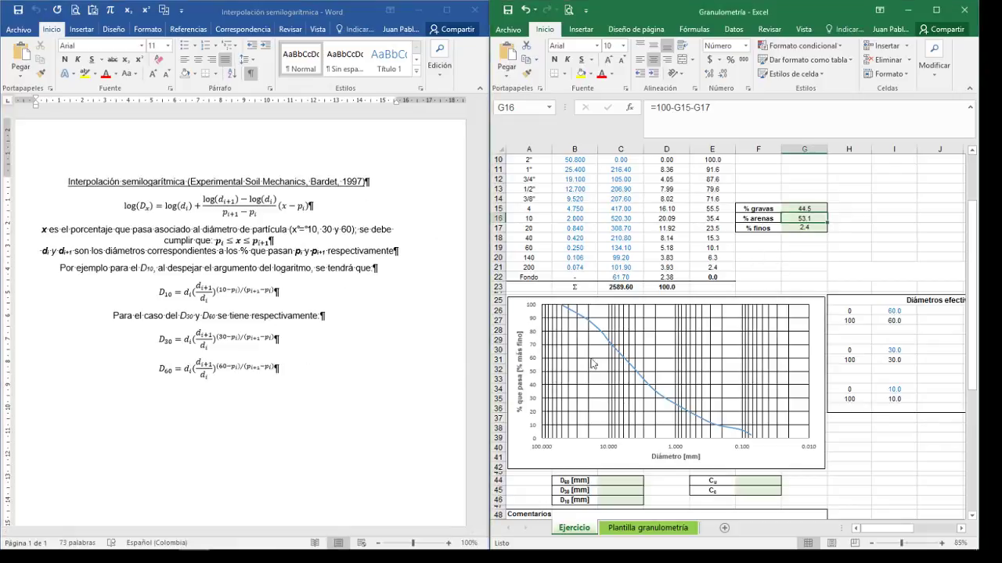
click(621, 485)
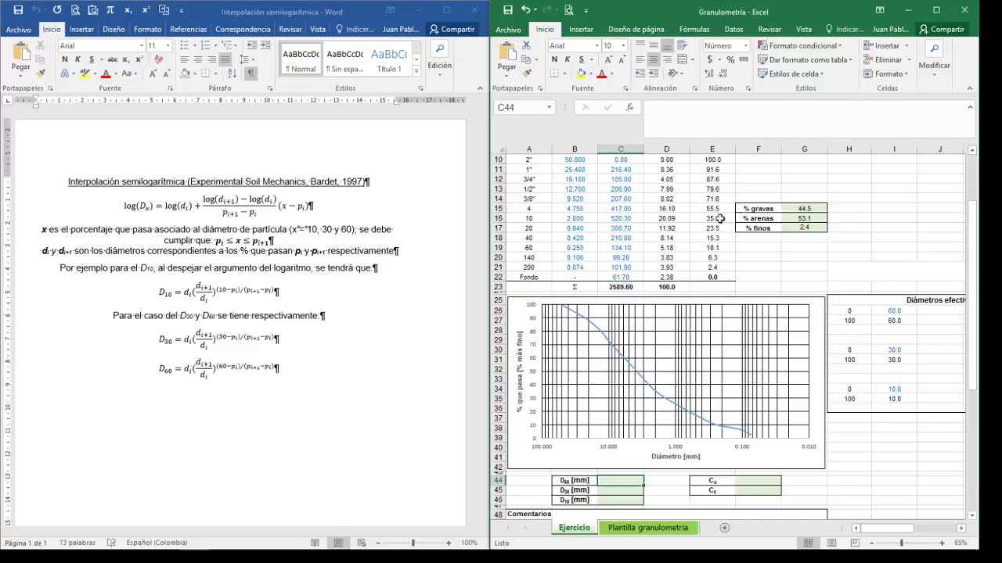
click(639, 218)
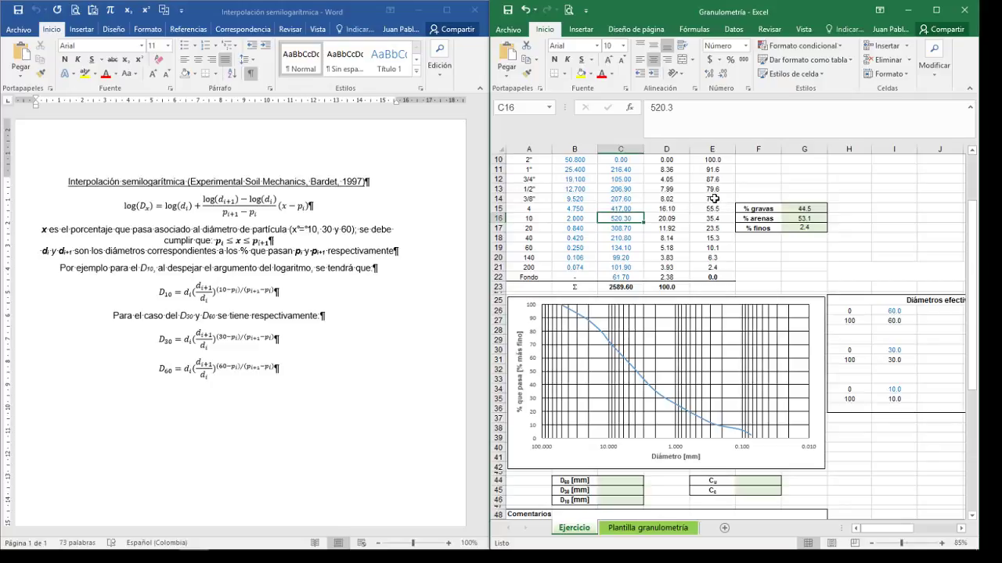
click(715, 198)
click(716, 207)
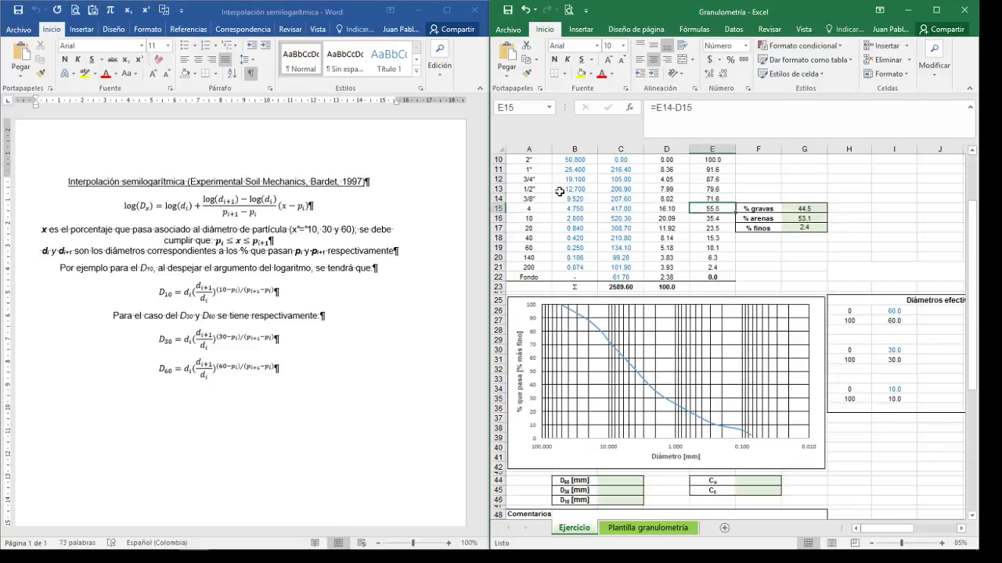
click(710, 198)
click(537, 201)
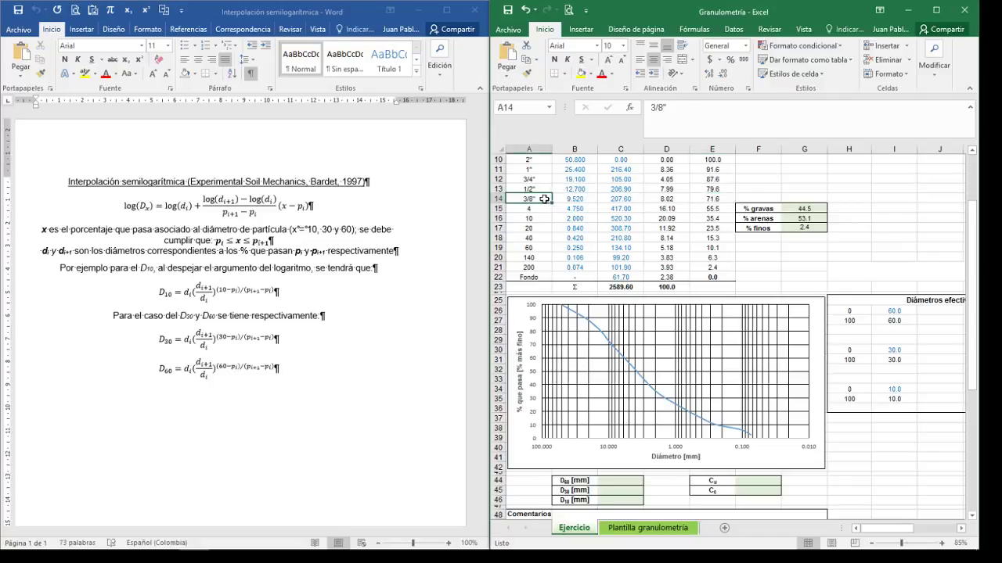
click(542, 208)
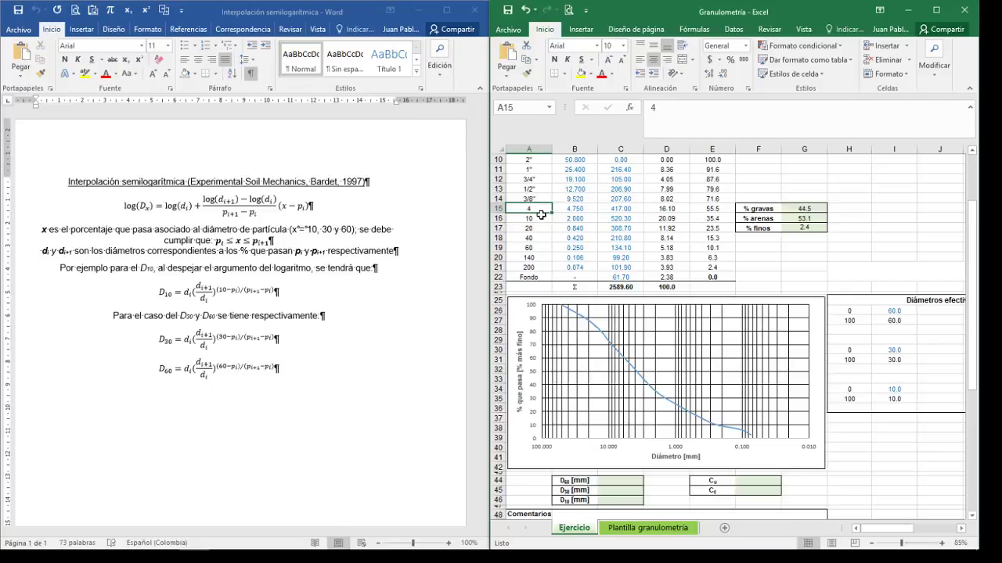
click(582, 208)
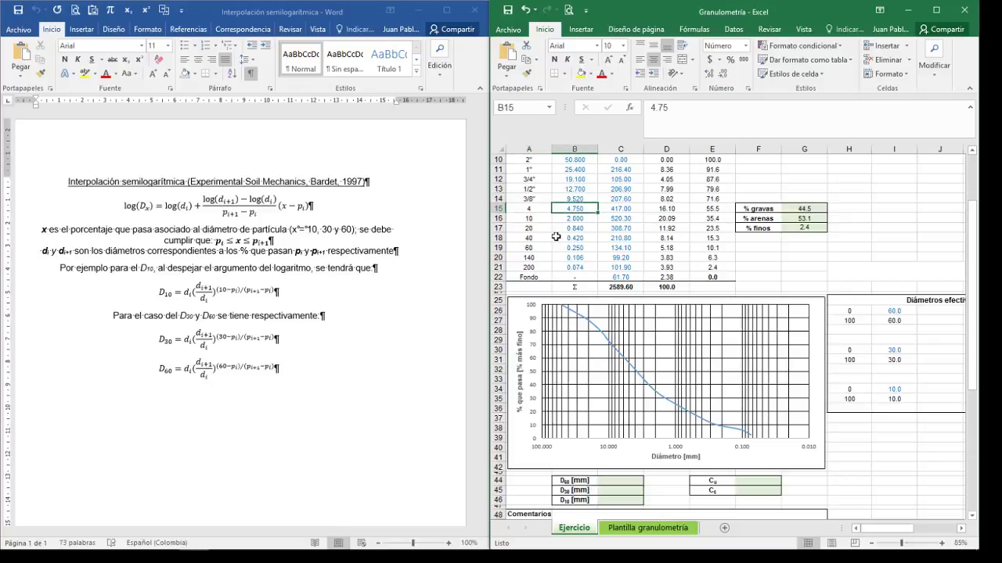
click(716, 208)
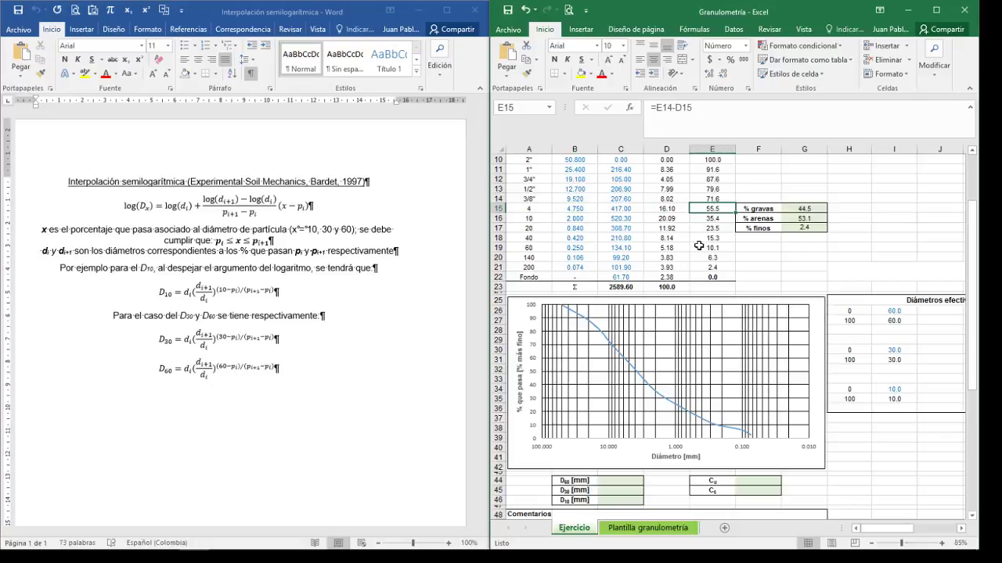
click(578, 199)
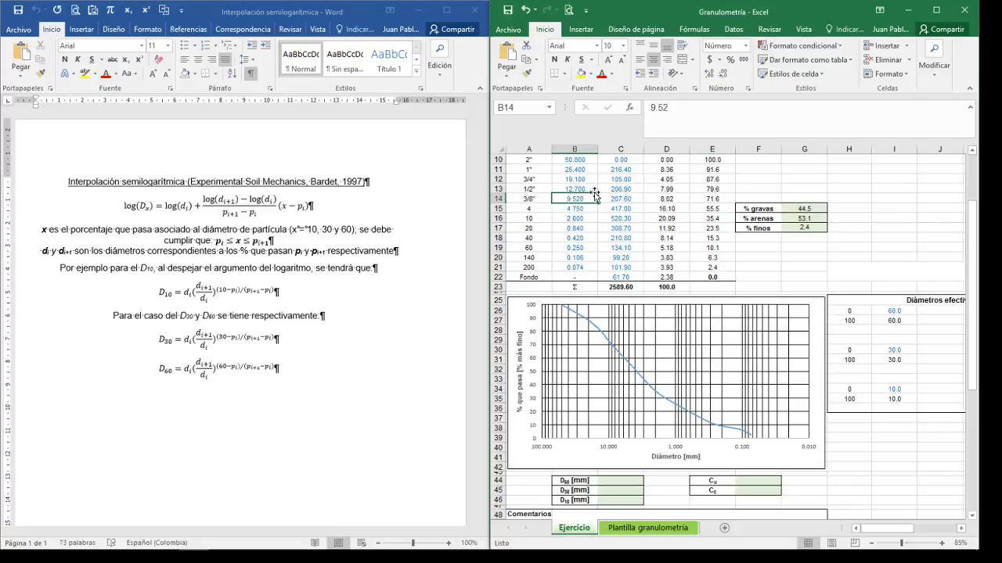
click(712, 199)
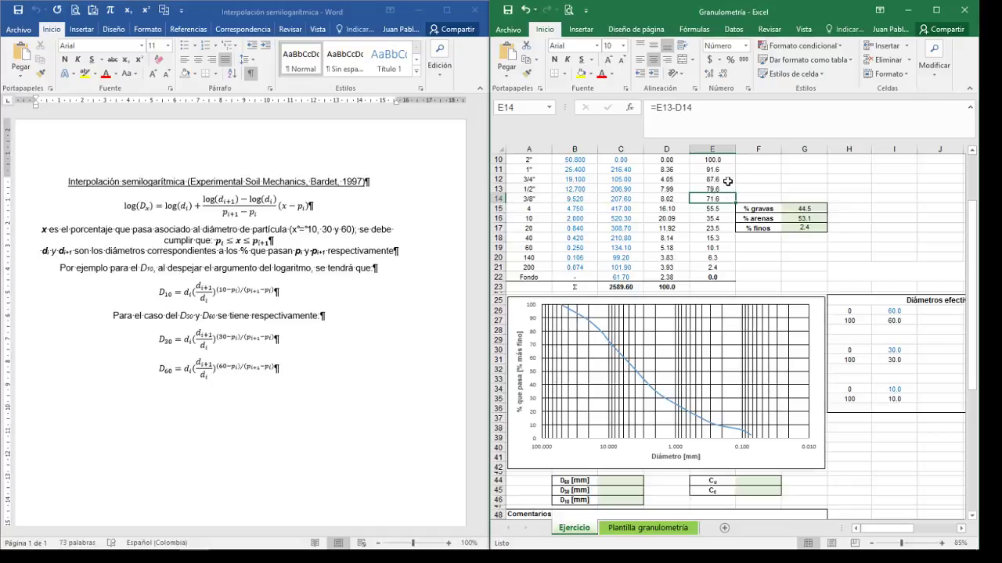
click(618, 480)
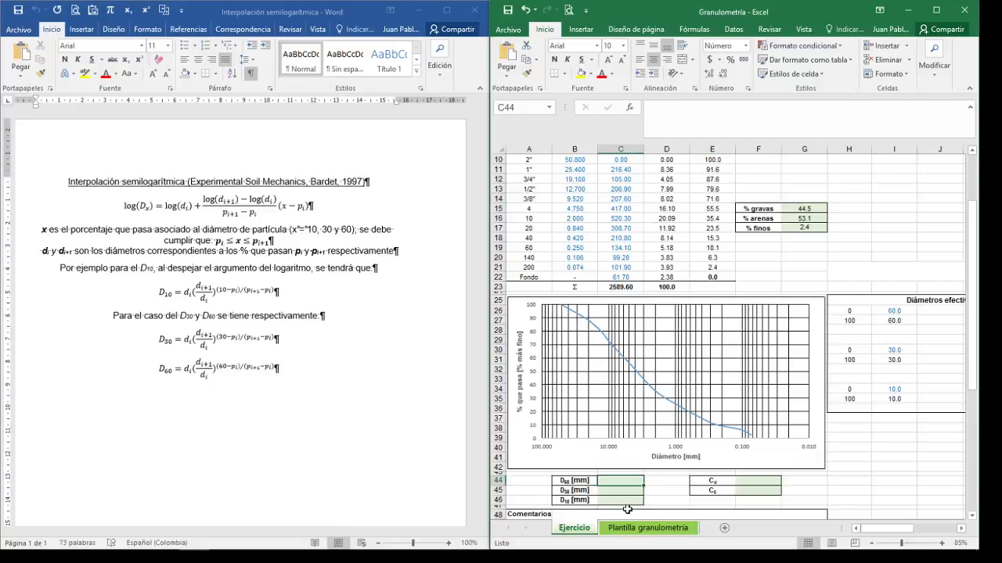
Start the C44 formula with the diameter ratio part +B15*(B14/B15)^.
text(+)
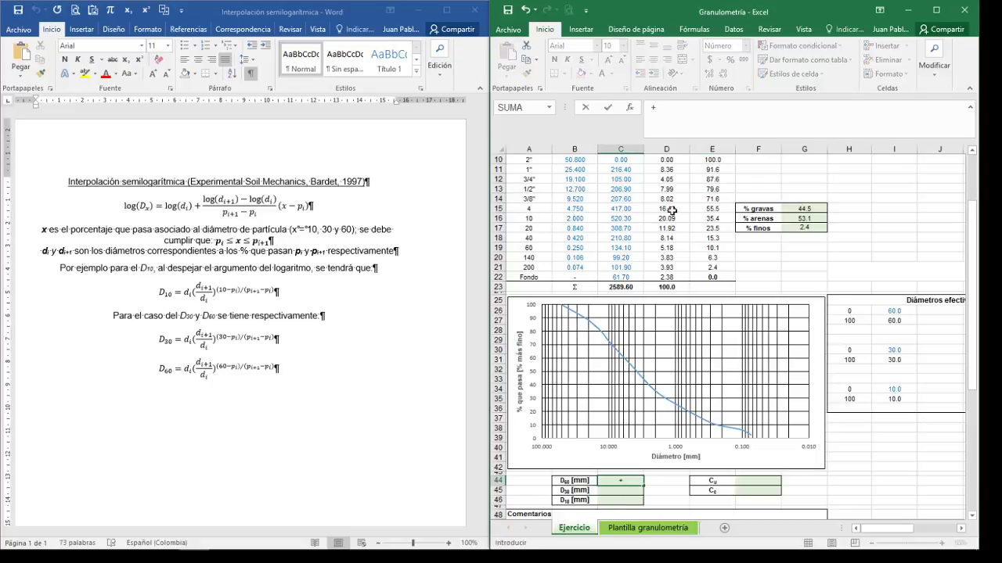
click(573, 211)
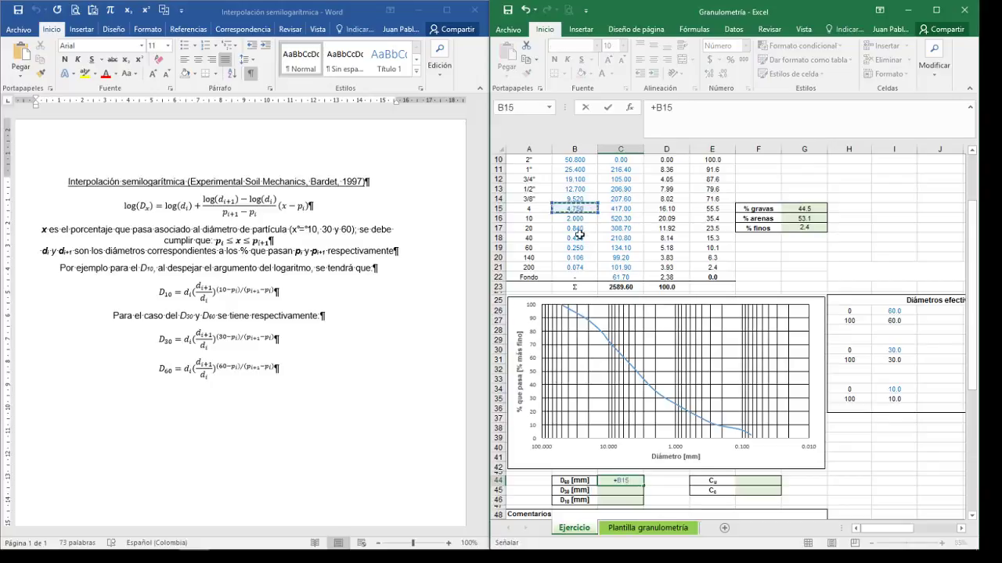
text(*)
text(()
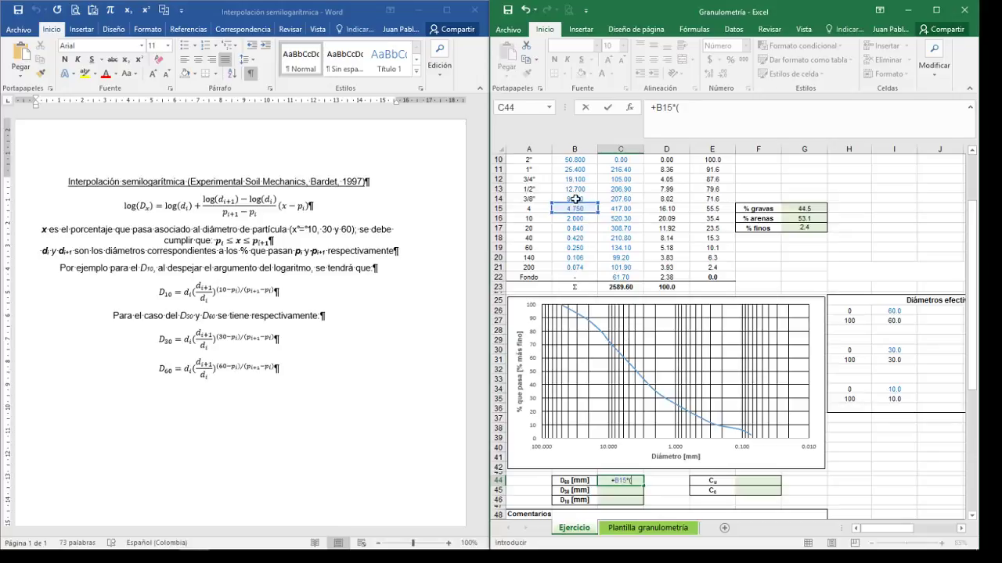
click(575, 200)
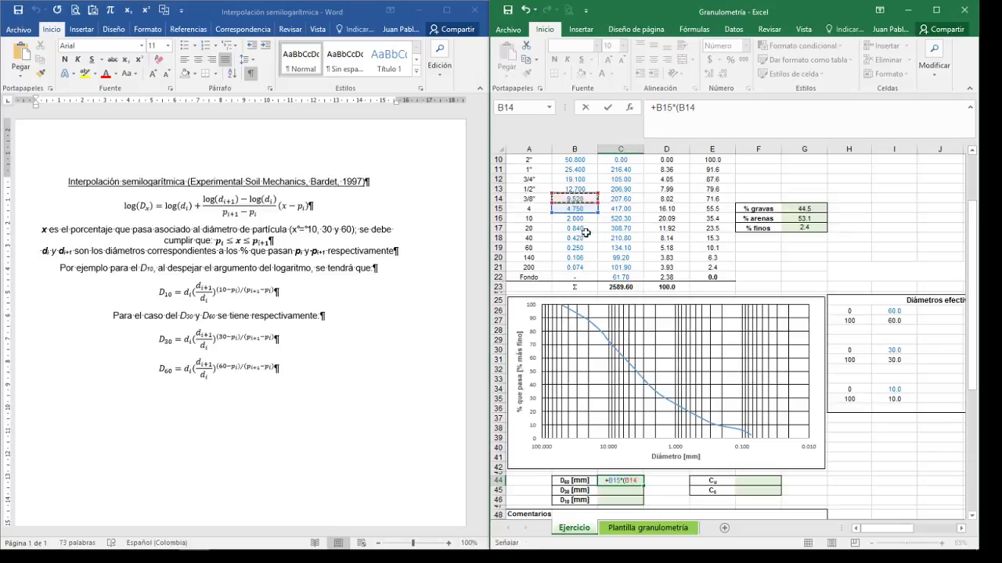
text(/)
click(575, 210)
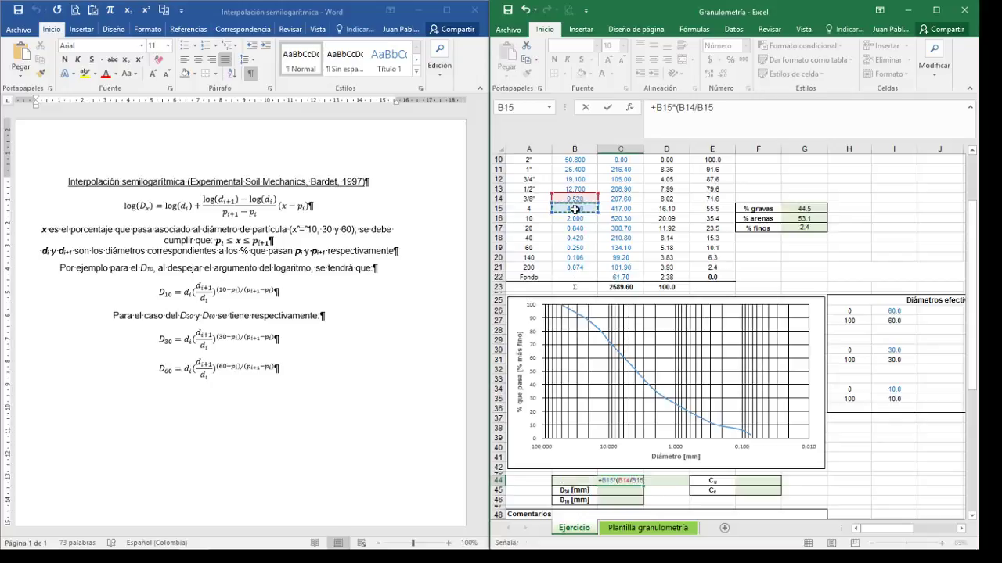
text())
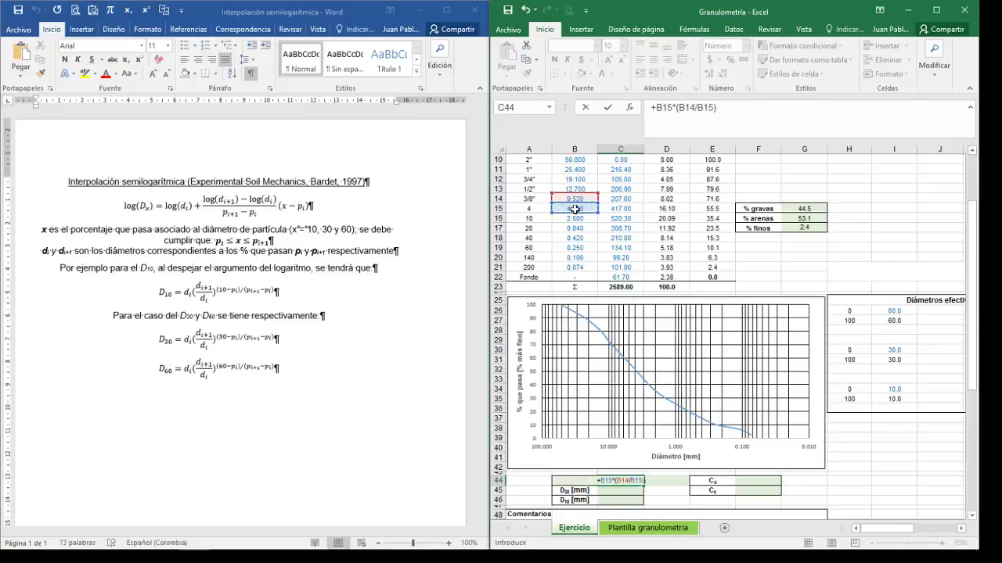
text(^()
Complete the exponent ((60-E15)/(E14-E15)) and commit, giving D60 = 5.77 mm.
click(740, 107)
text((60)
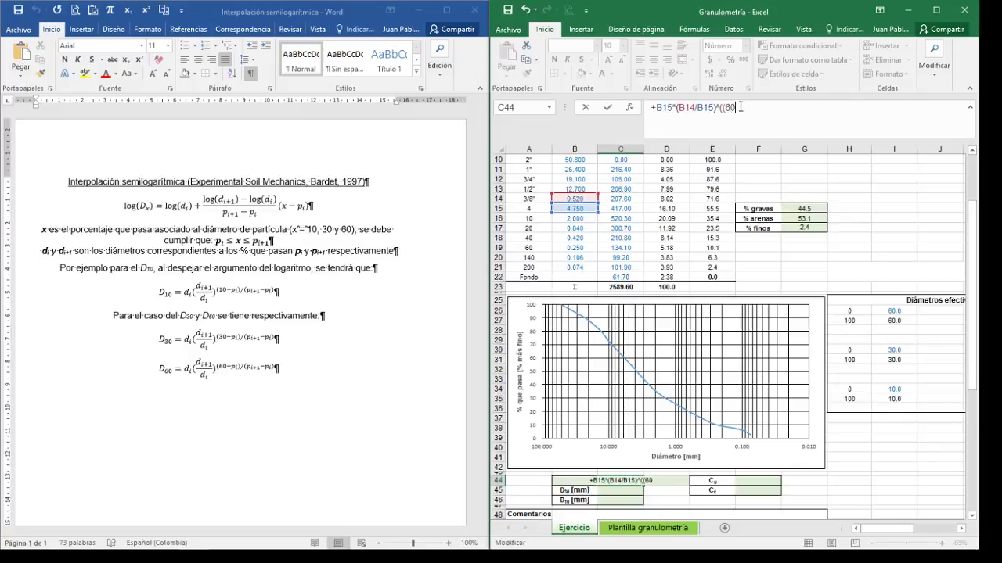
text(-)
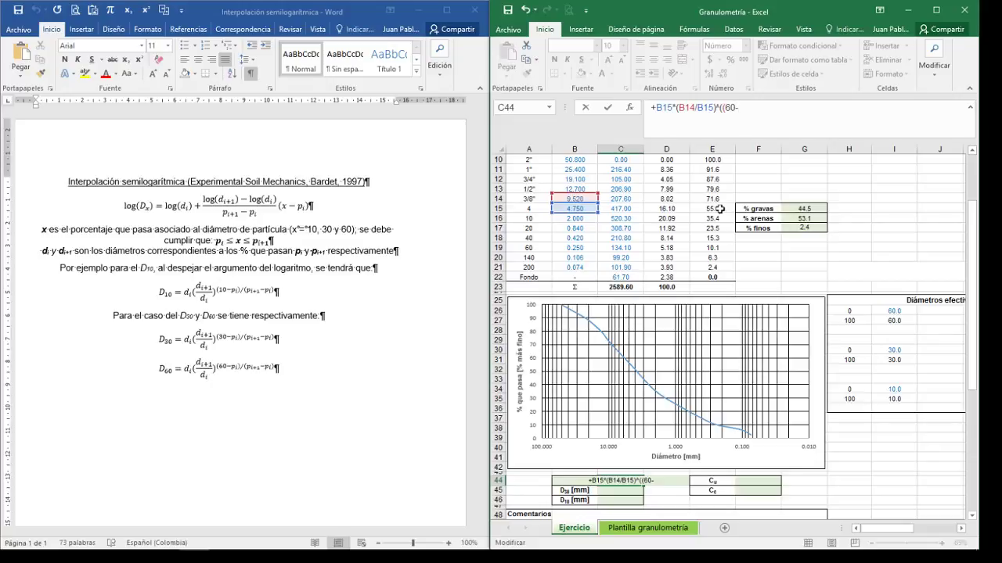
click(720, 208)
text())
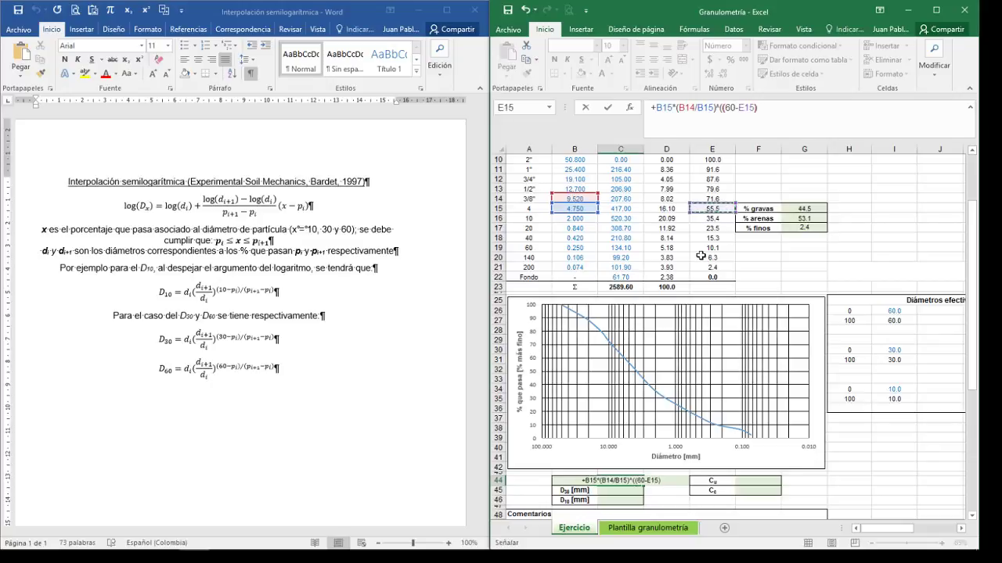
text(/()
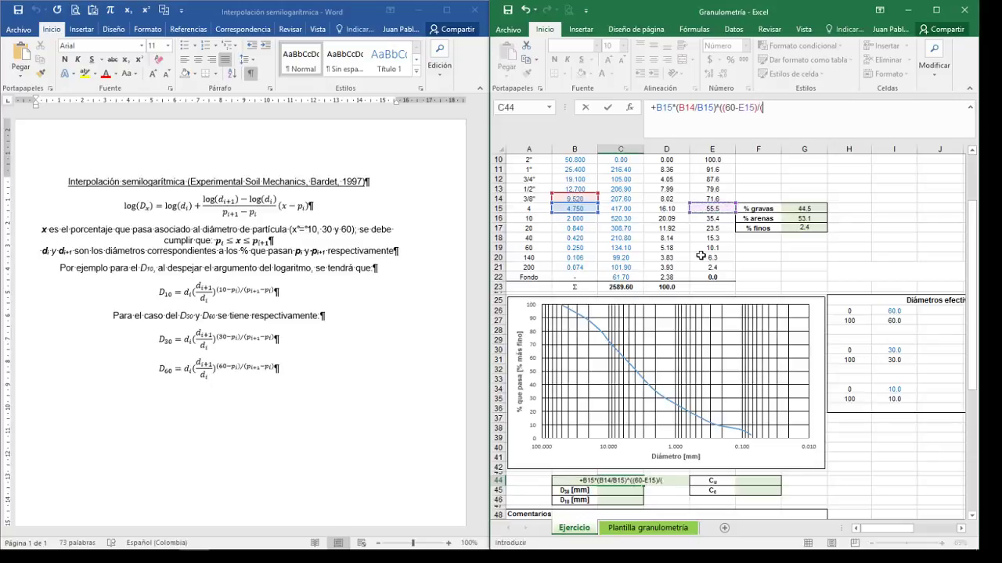
click(709, 200)
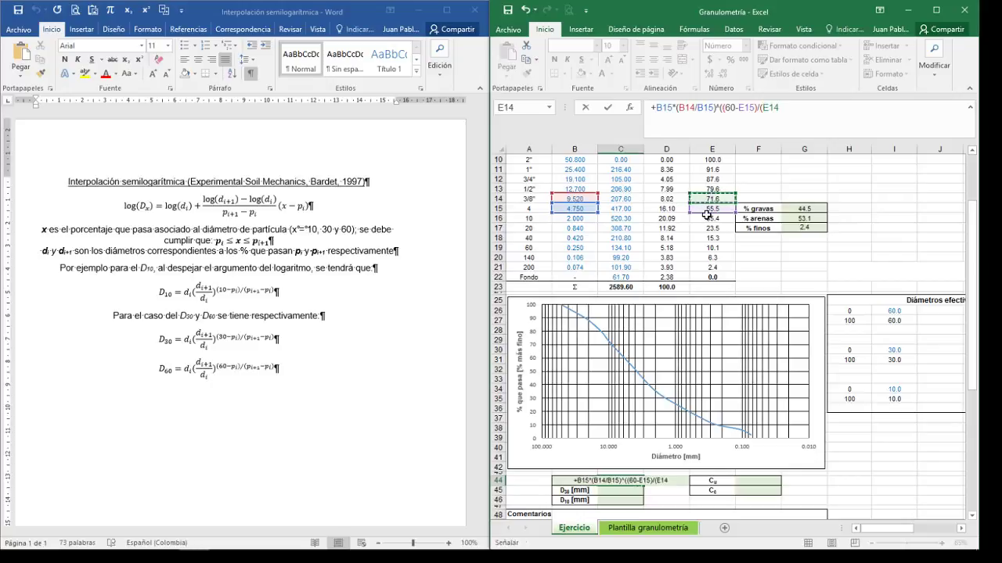
text(-)
click(708, 209)
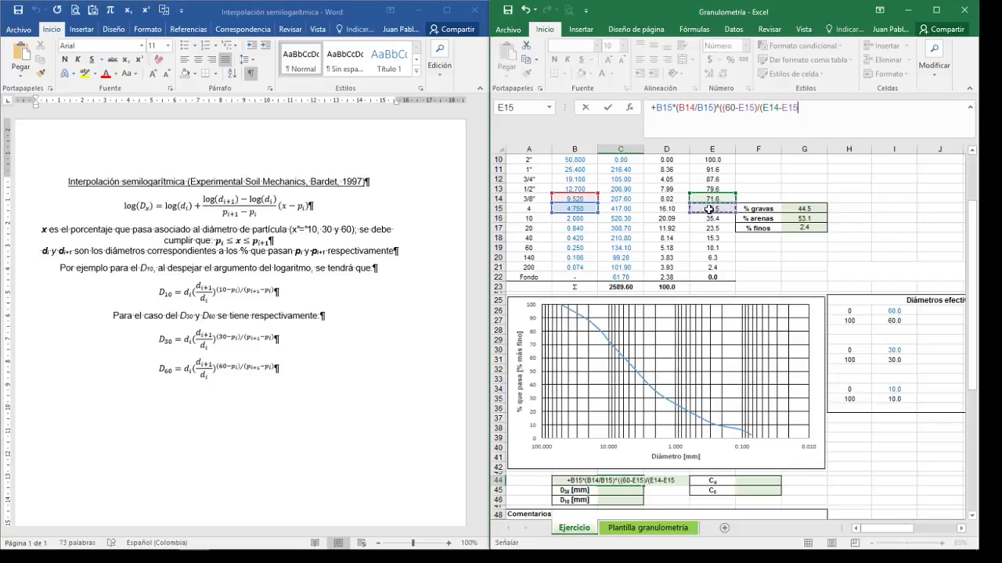
text())
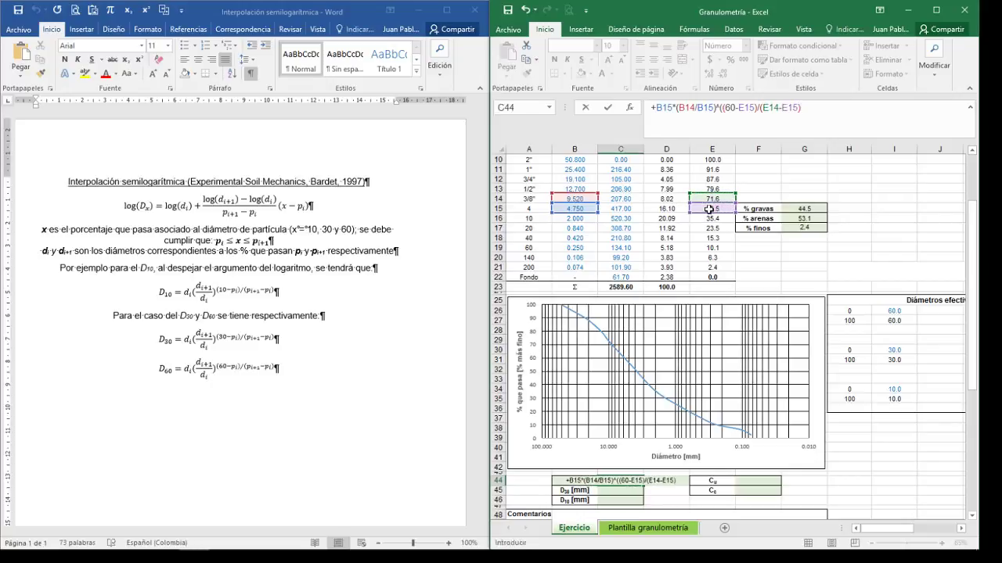
text())
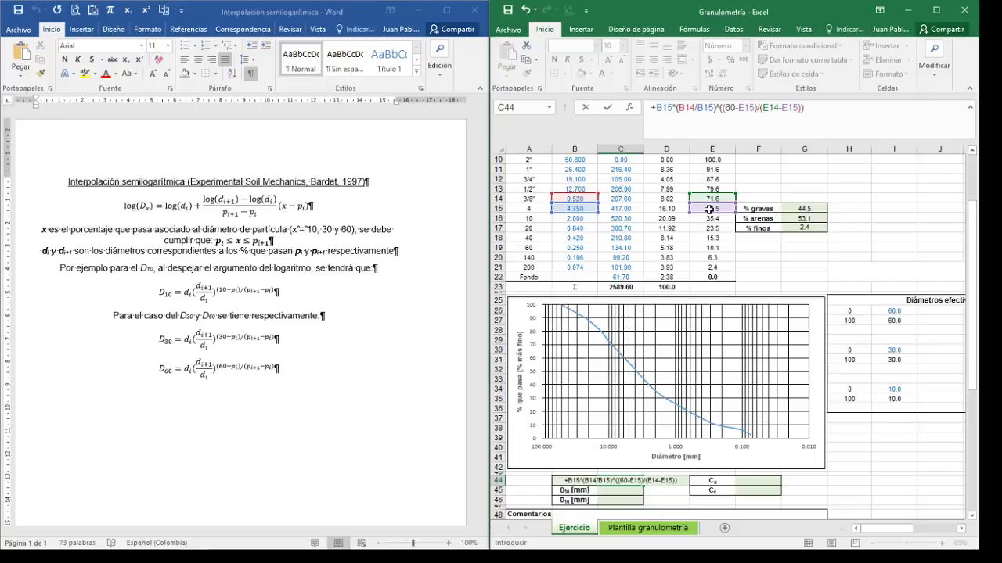
key(Return)
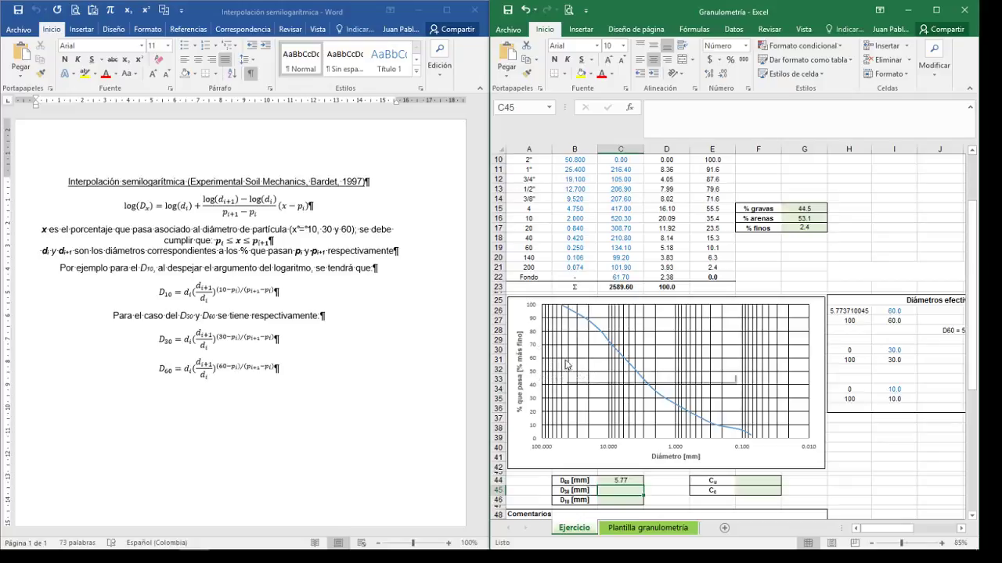
Begin the D30 formula in C45 with a '+' sign.
mouse_move(627, 362)
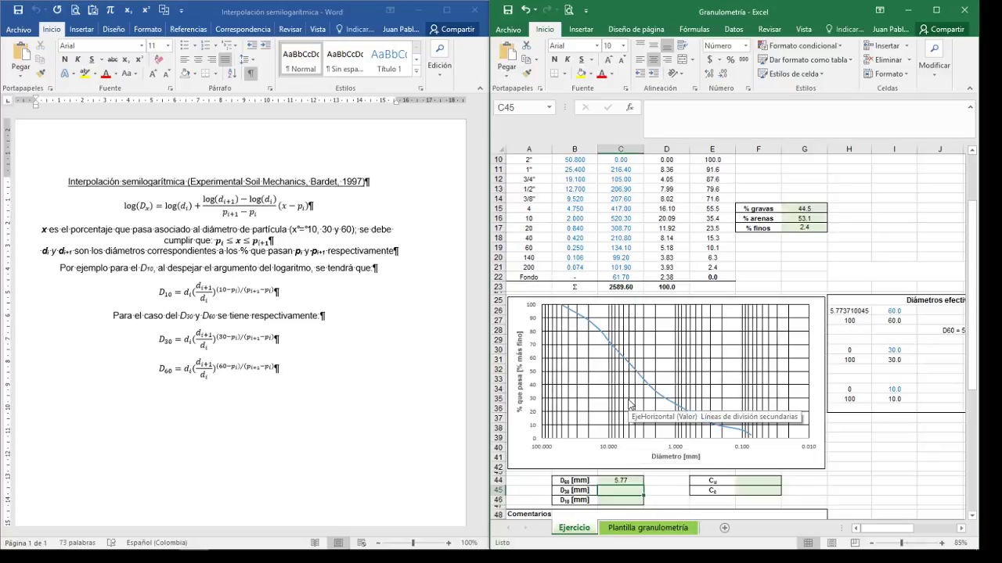
text(+)
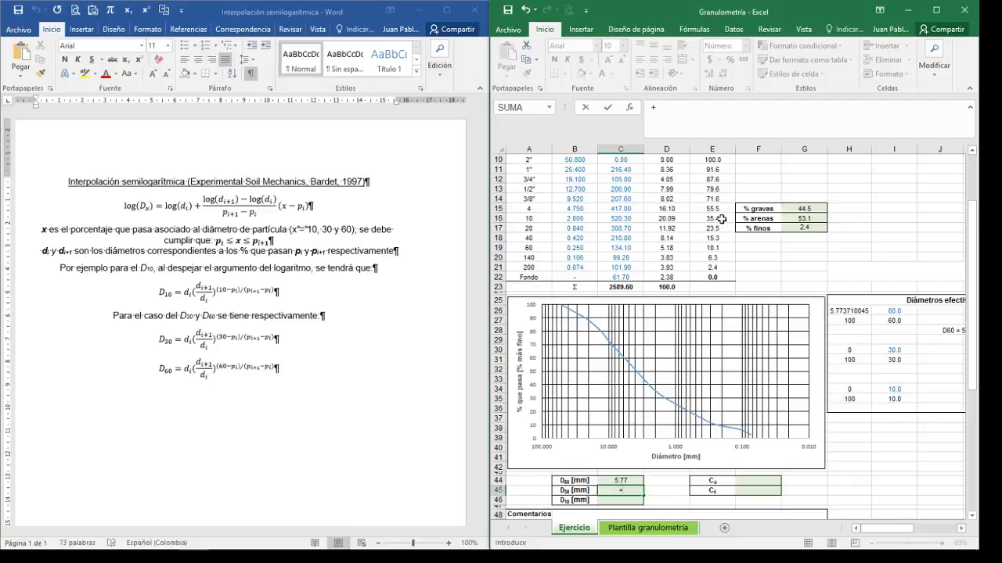
Finish C45 as +B17*(B16/B17)^((30-E17)/(E16-E17)), giving D30 = 1.35 mm.
click(572, 230)
text(*)
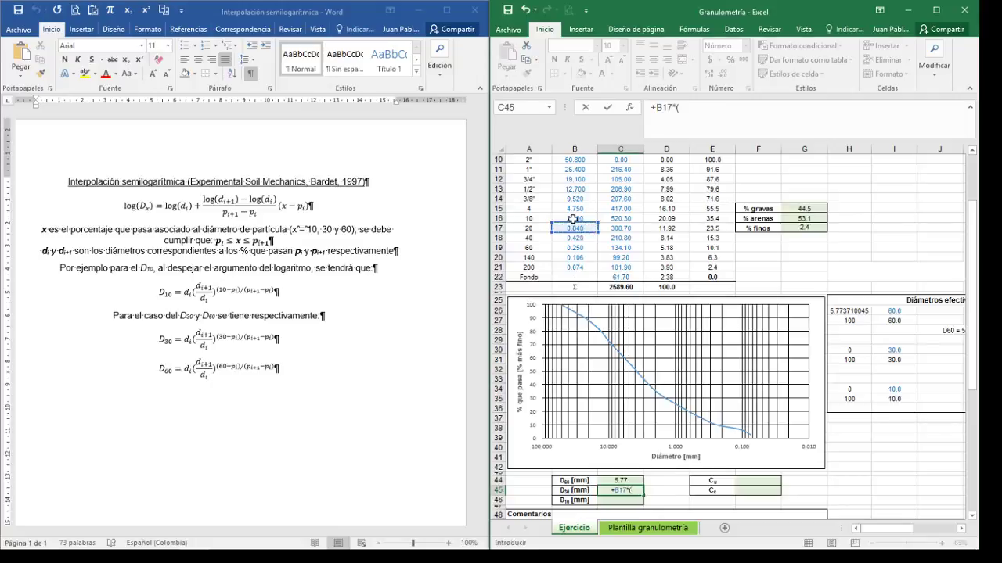
click(573, 219)
text(/)
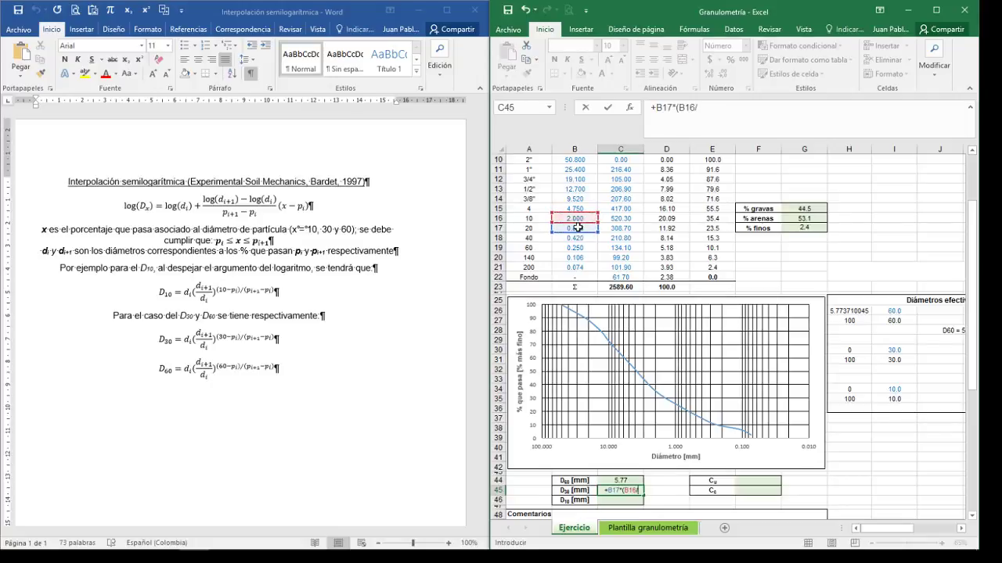
click(577, 228)
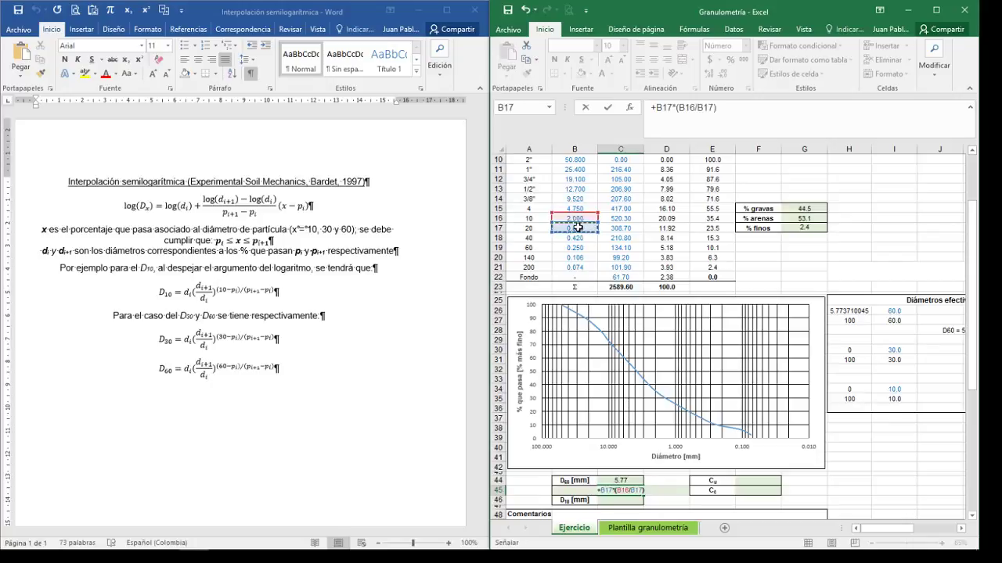
text())
text(^(()
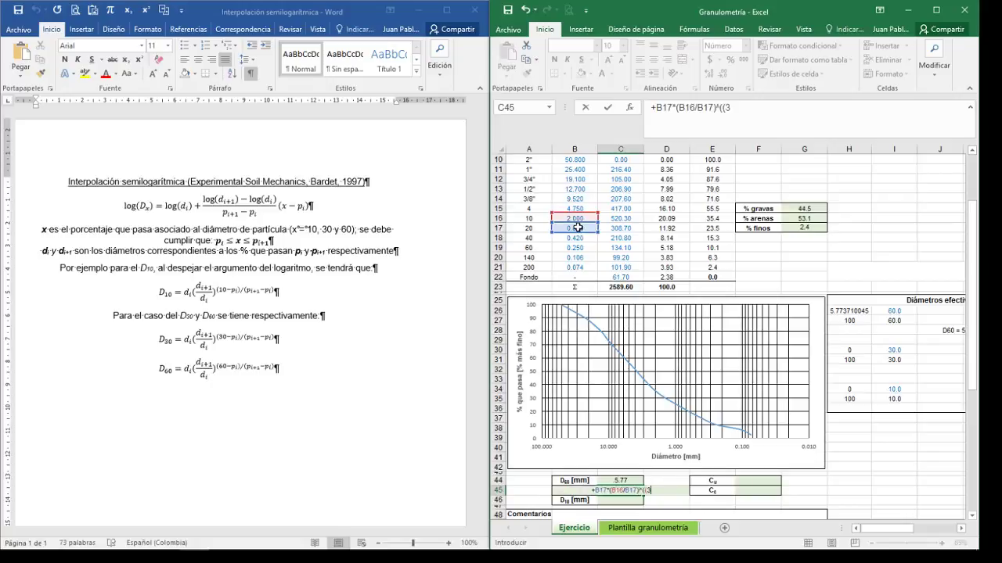
text(30-)
click(709, 227)
text())
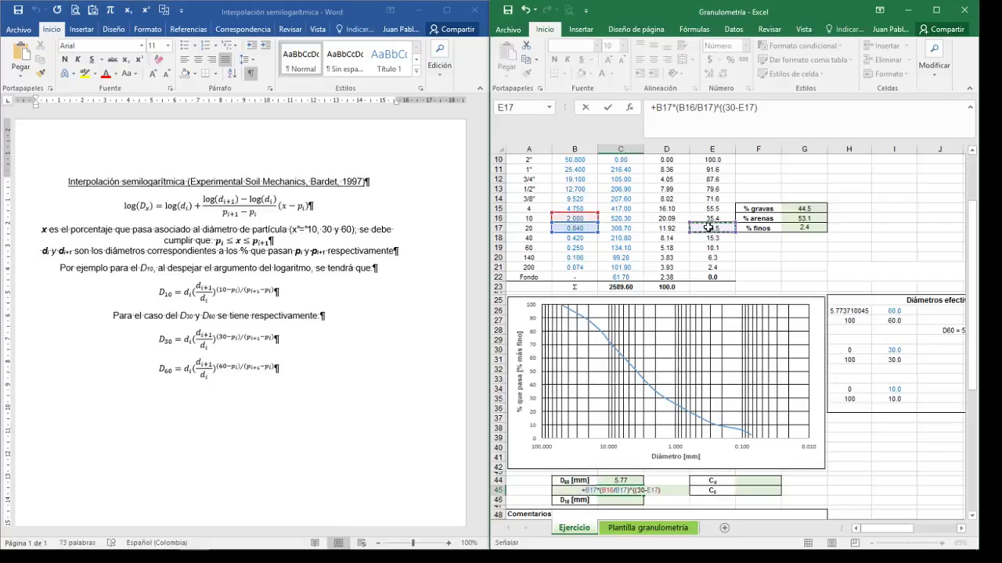
text(/()
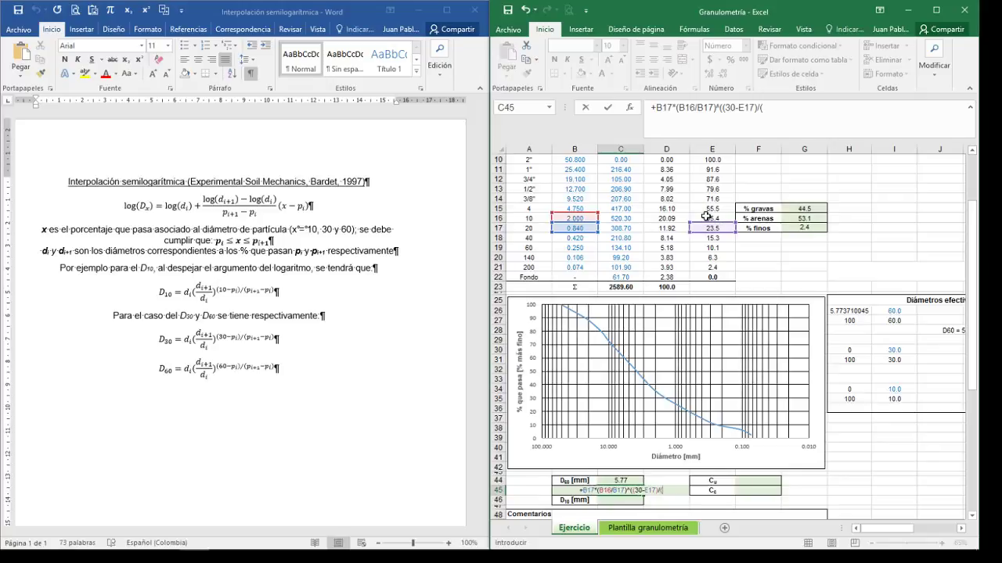
click(706, 217)
text(-)
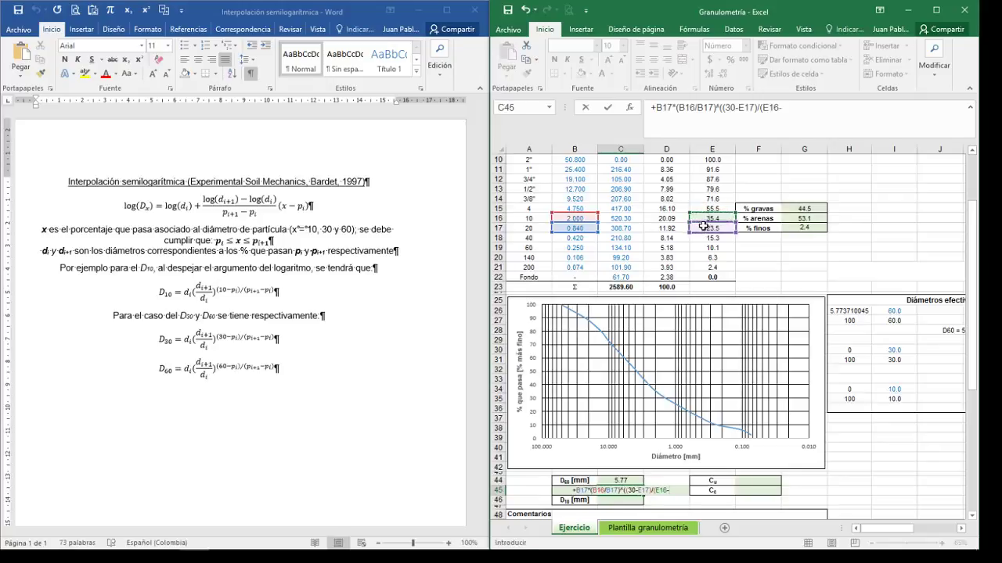
click(706, 227)
text()))
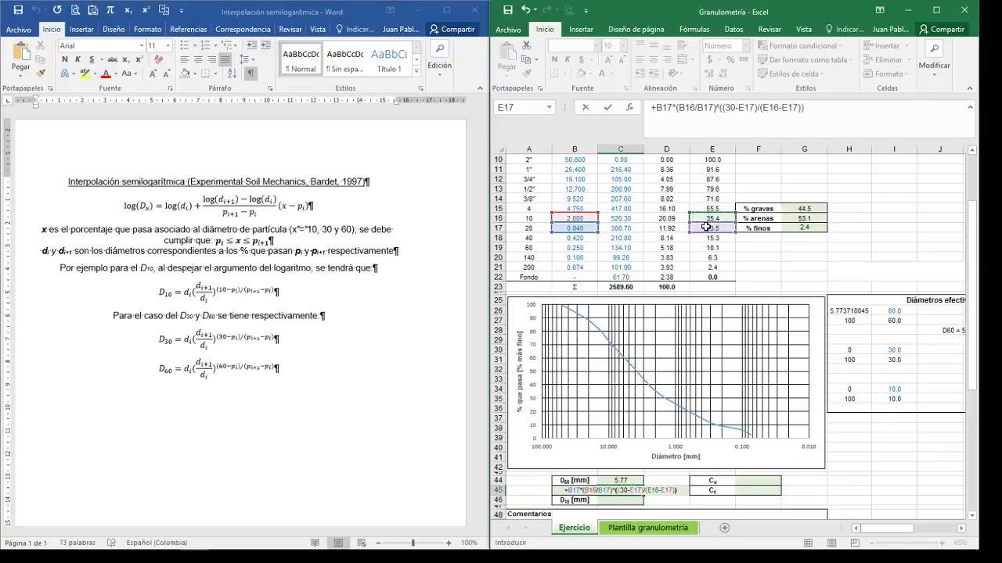
key(Return)
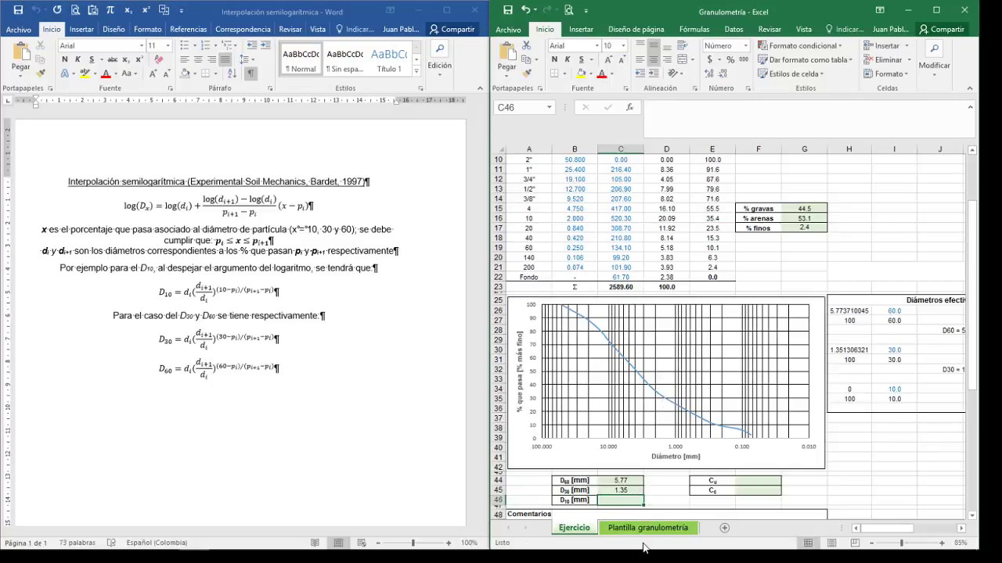
Start the D10 formula in C46 as +B20*(B19/B20)^ using the sieve 60 and 140 diameters.
text(+)
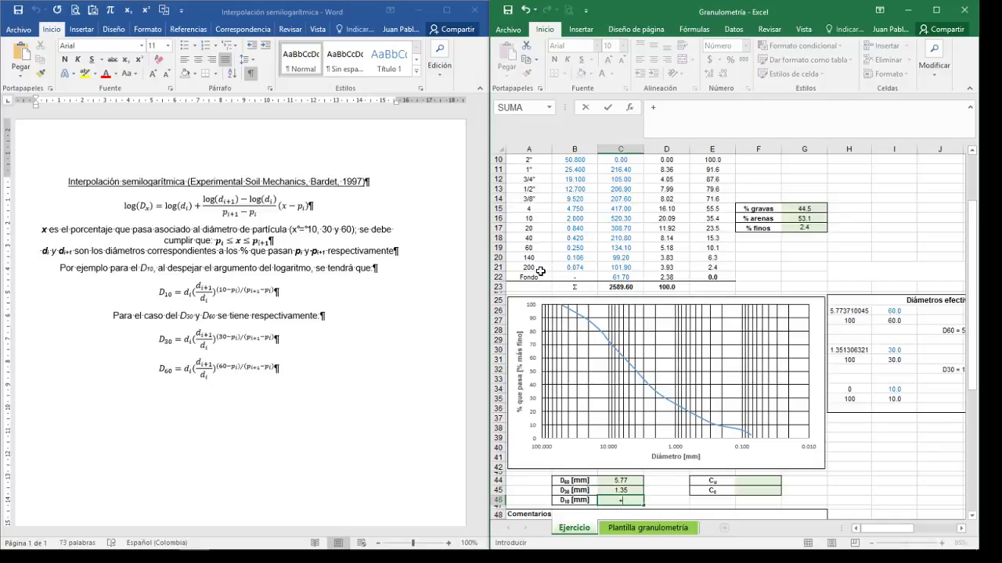
click(720, 257)
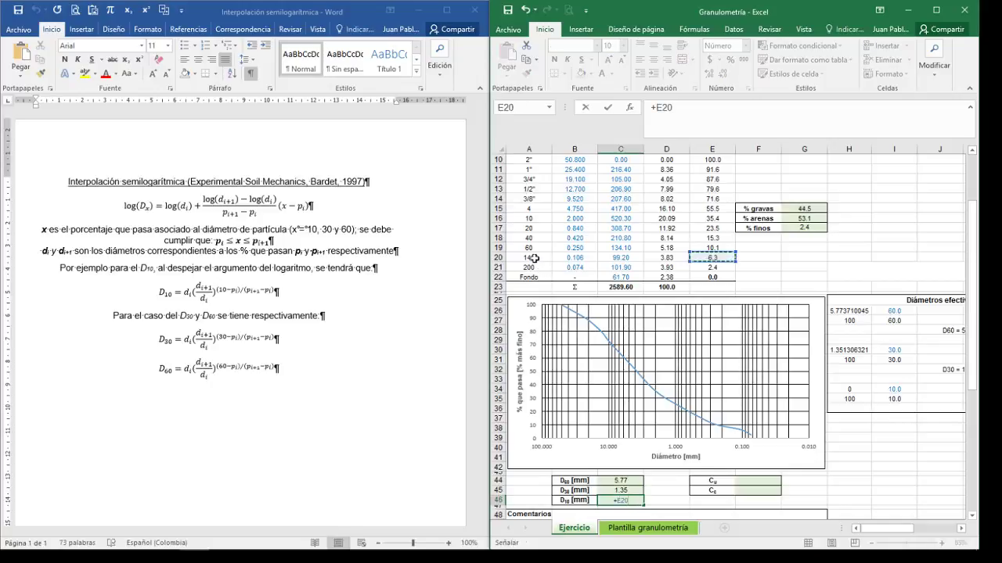
click(587, 257)
text(*)
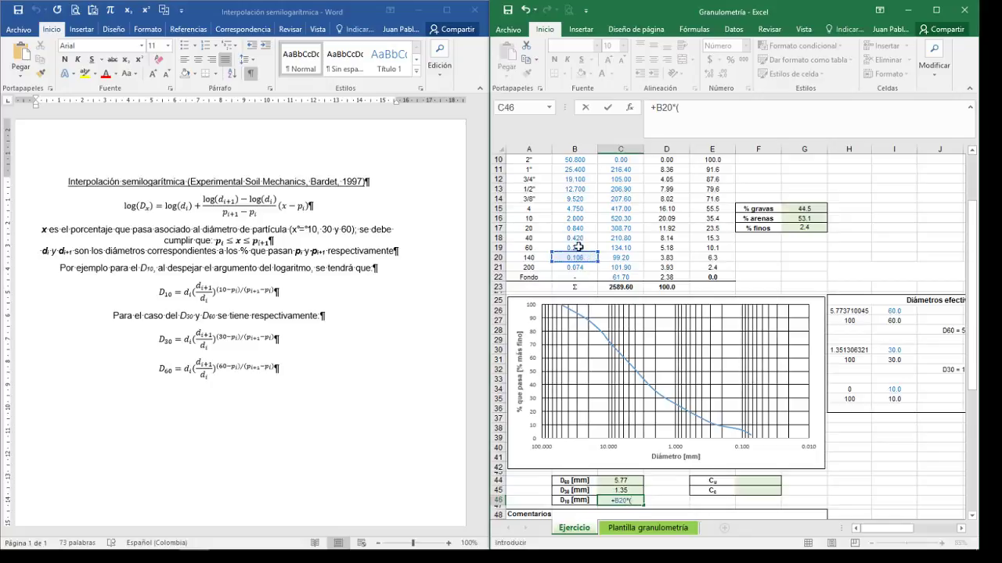
click(578, 247)
text(/)
click(586, 257)
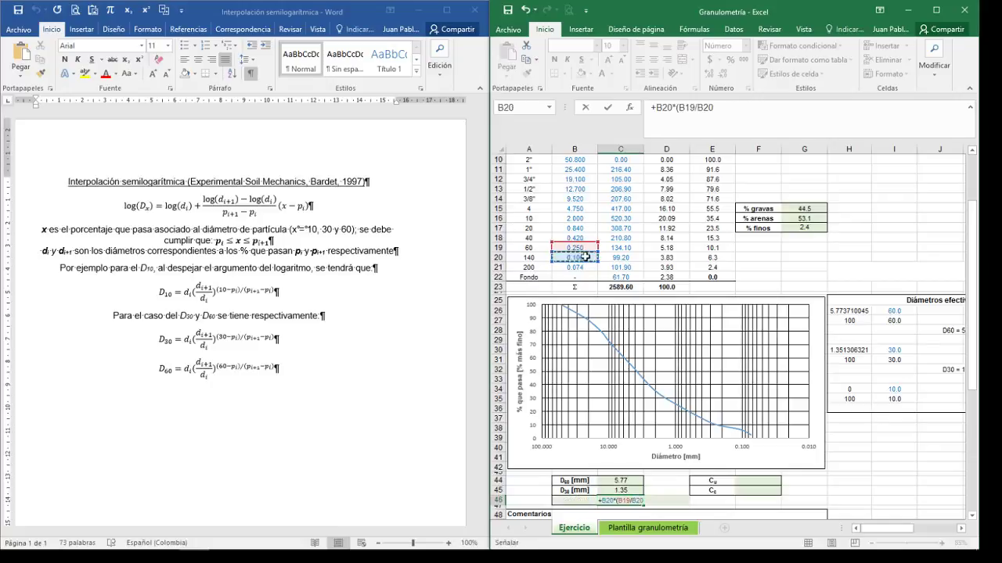
text())
text(^((10)
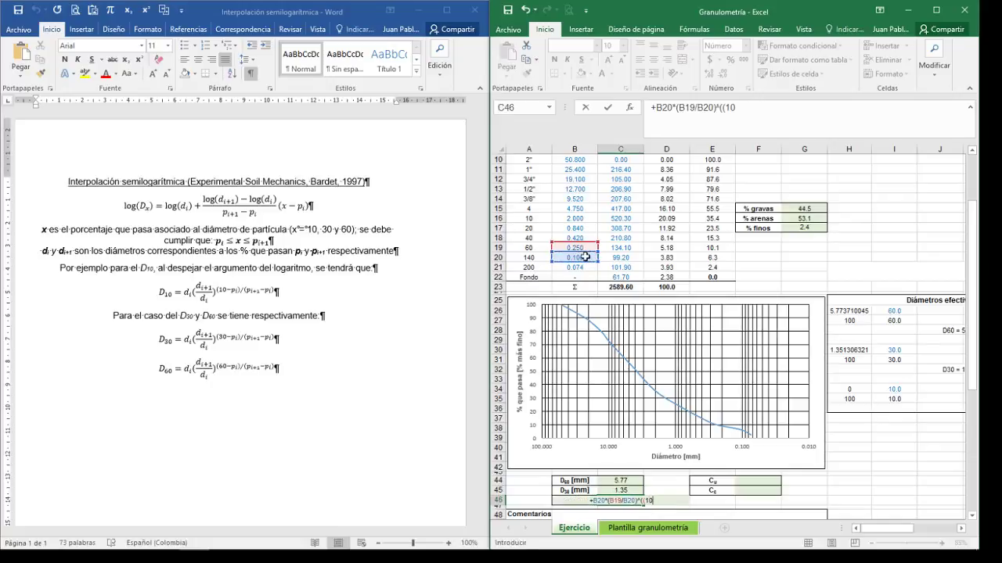
text(-)
Complete the exponent ((10-E20)/(E19-E20)) and commit, giving D10 = 0.24 mm.
click(707, 257)
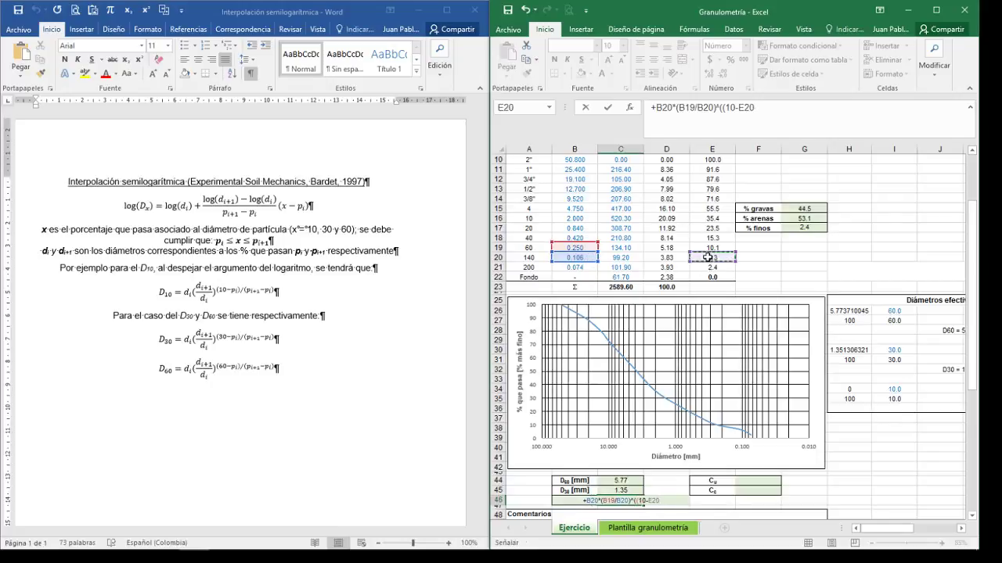
text()/()
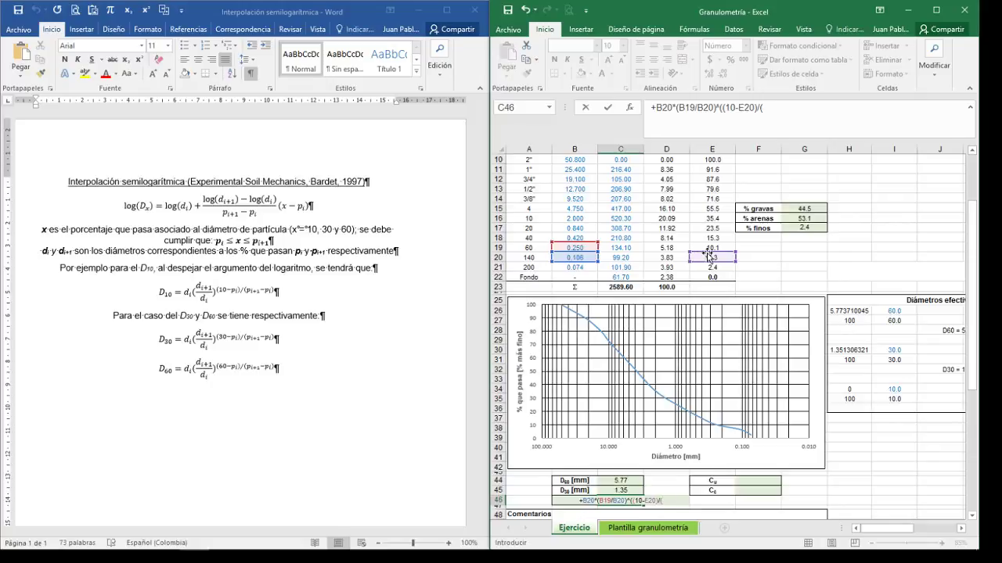
click(706, 247)
text(-)
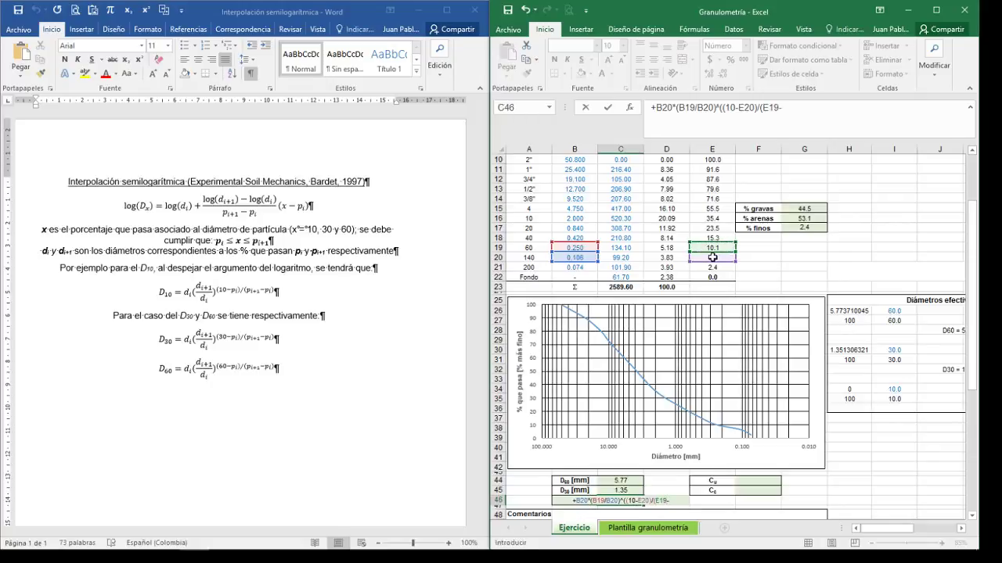
click(713, 258)
text())
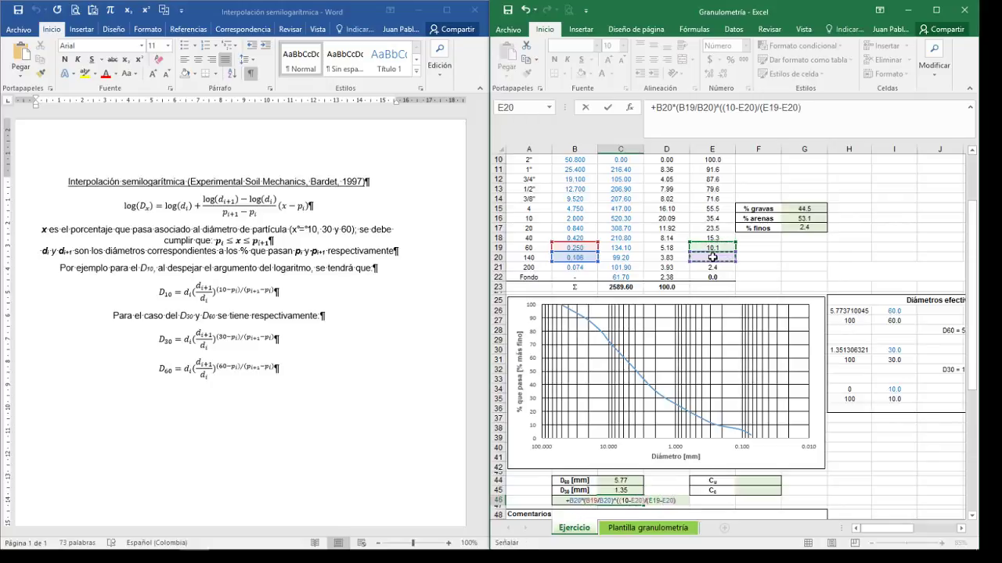
text())
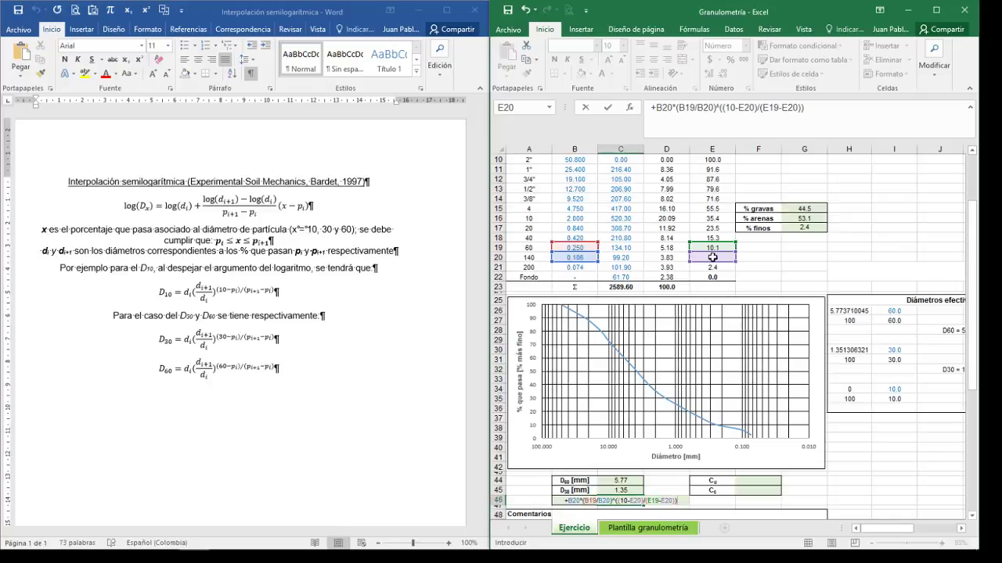
key(Return)
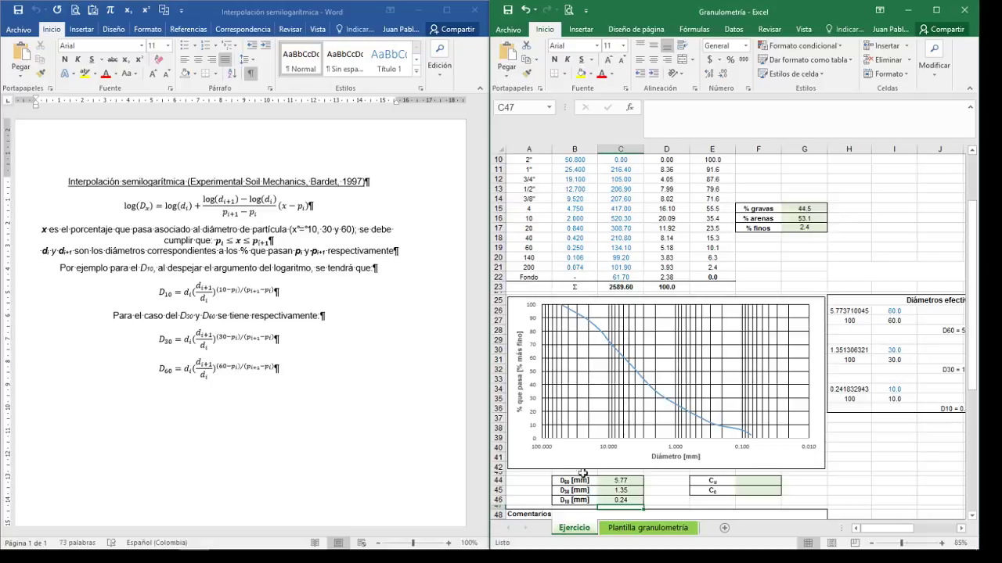
Enter Cu = +C44/C46 in F44, giving 23.9.
click(754, 482)
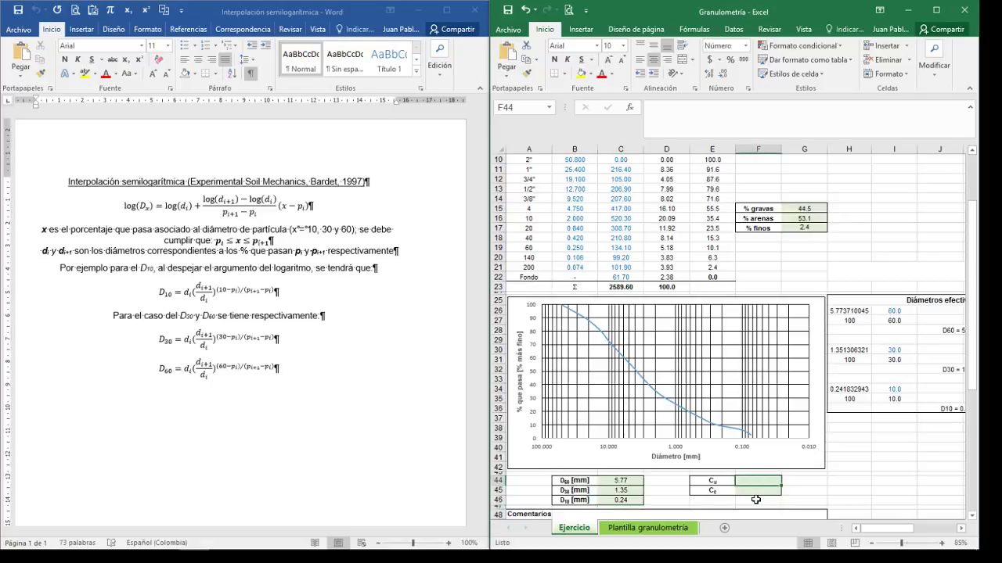
text(+)
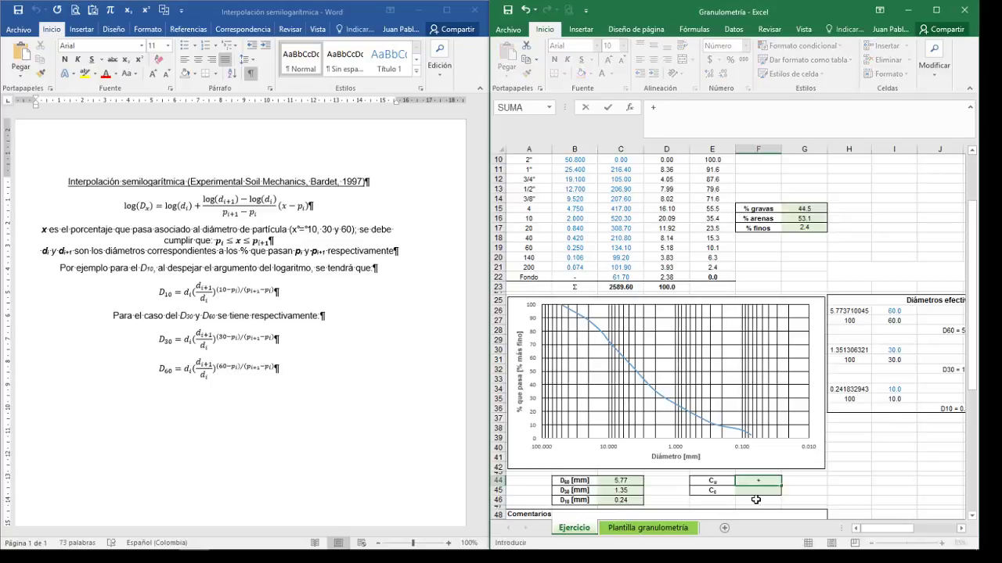
click(627, 479)
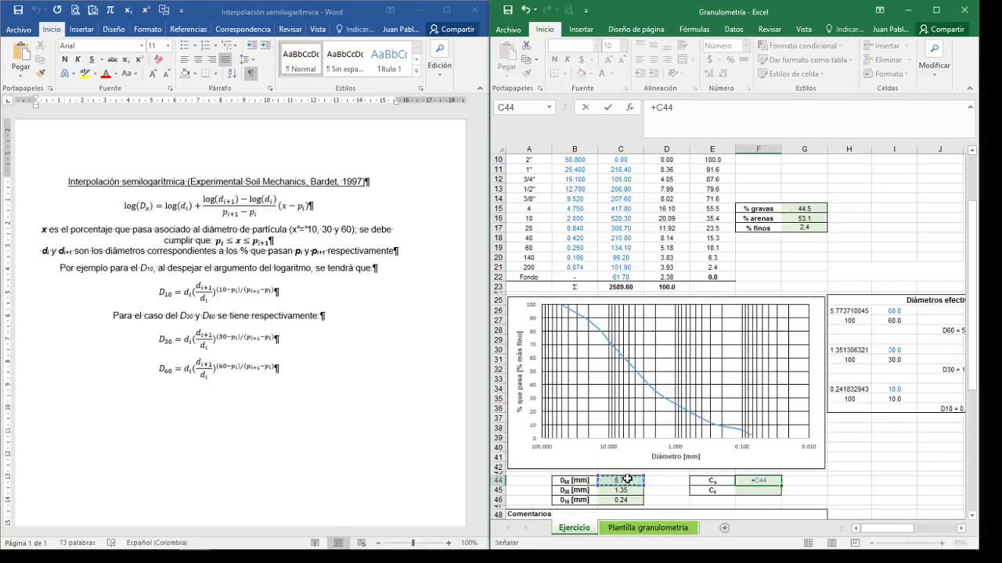
text(/)
click(623, 500)
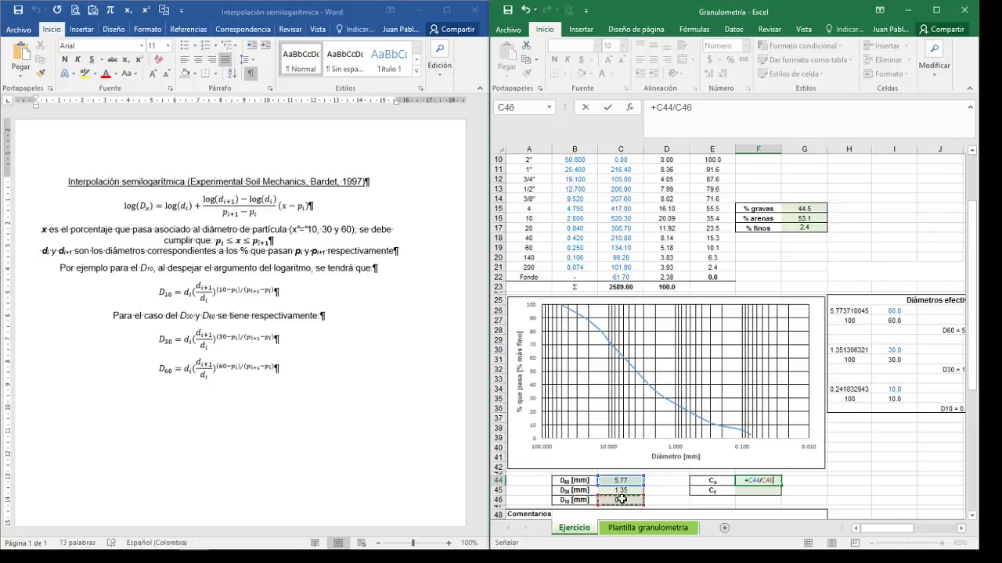
key(Return)
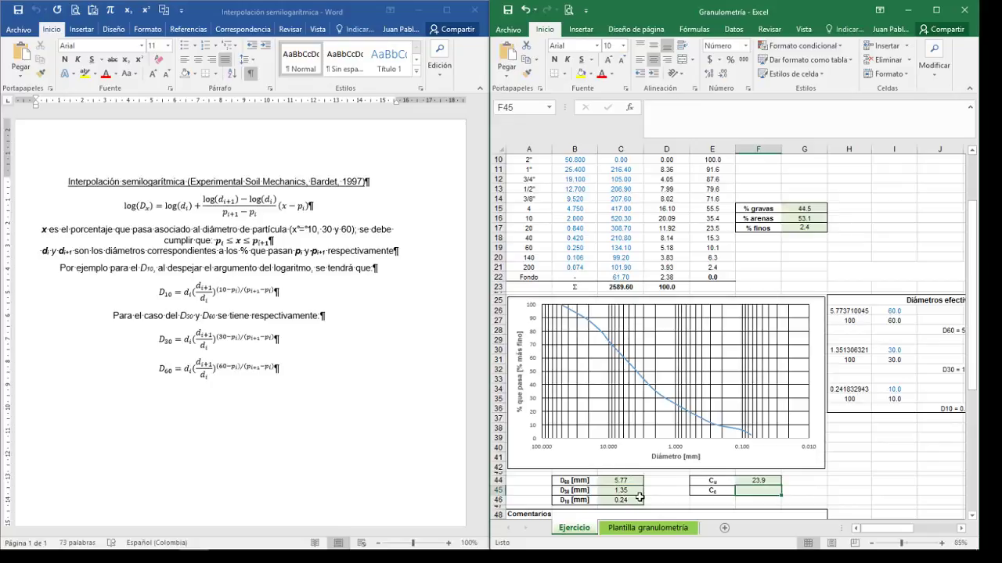
Enter Cc = +(C45^2)/(C44*C46) in F45, giving 1.3.
text(+()
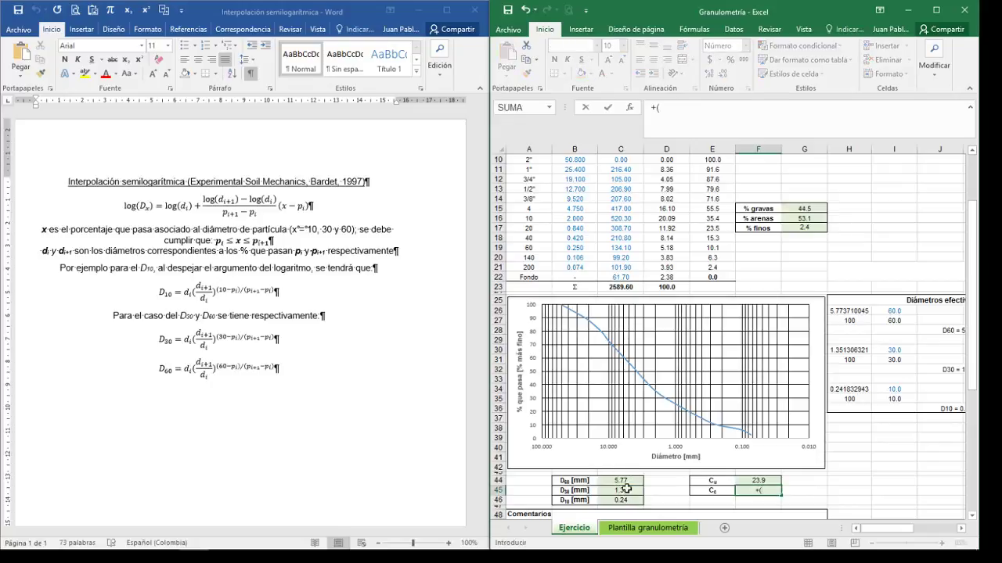
click(626, 489)
text(^2)/)
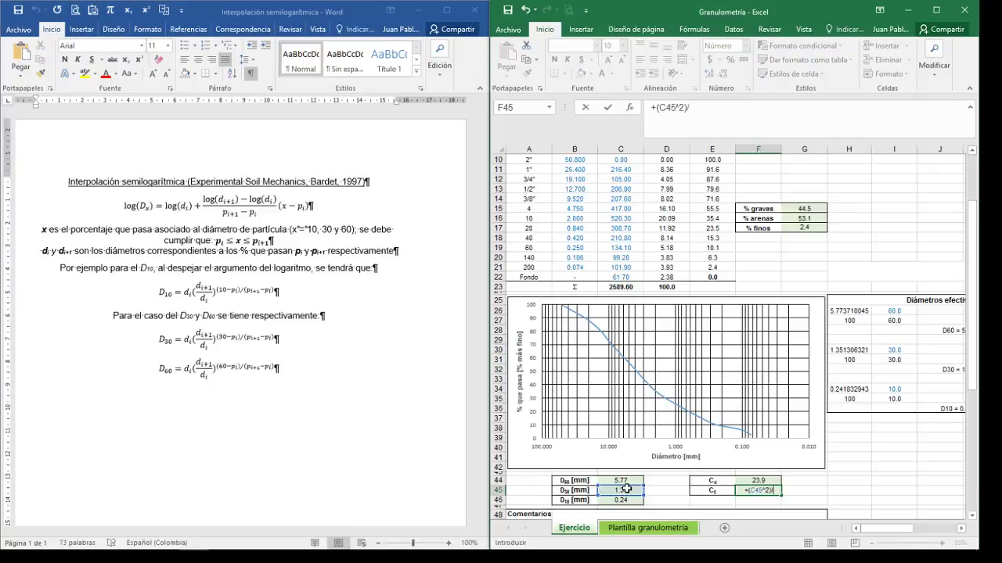
text(()
click(616, 481)
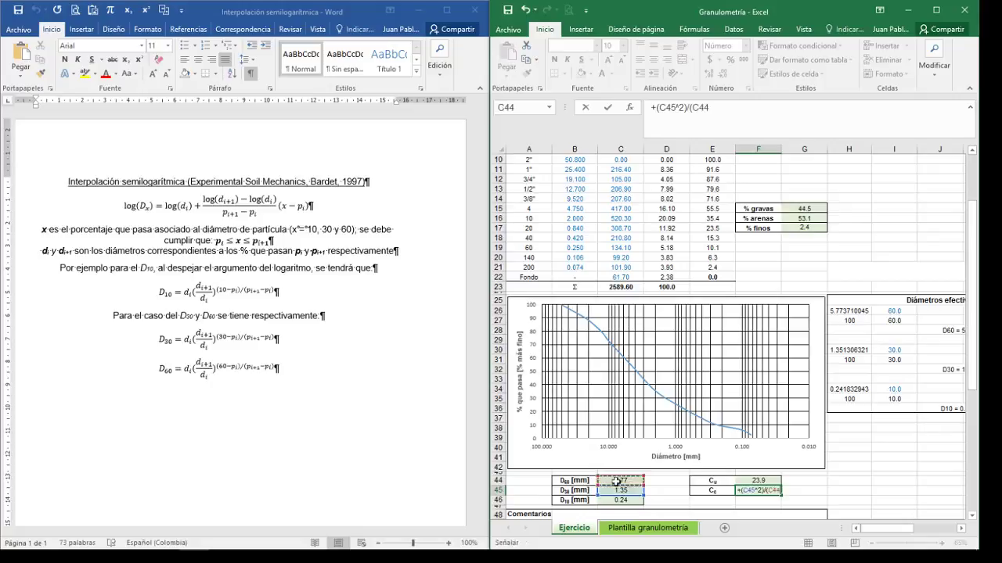
text(*)
click(626, 500)
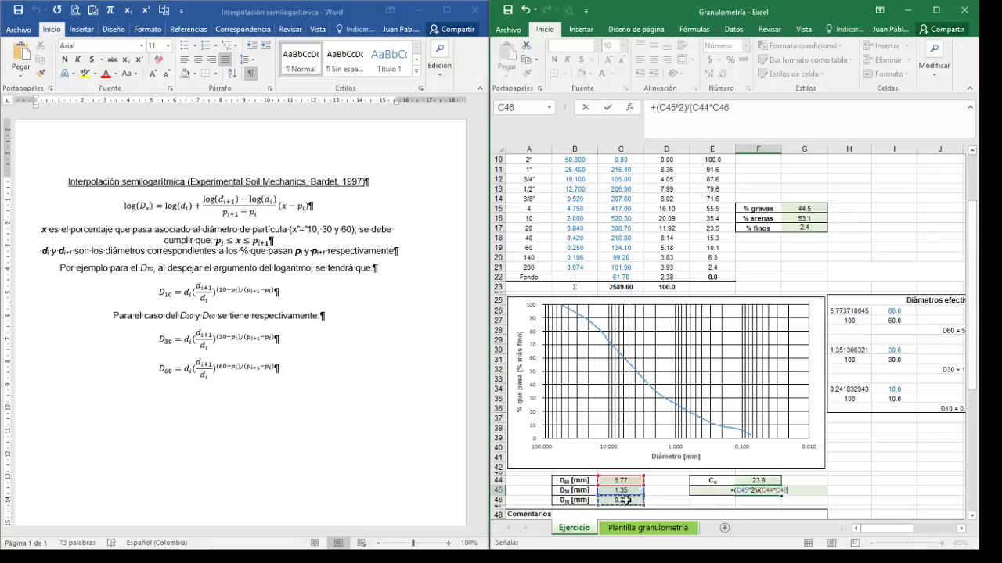
text())
key(Return)
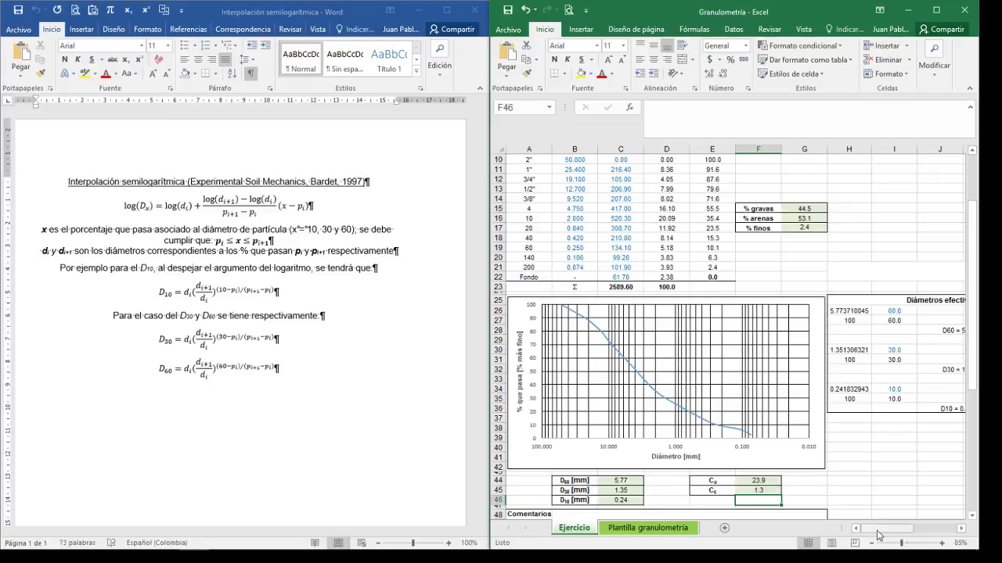
Through Select Data, add series d60_h with X values $H$26:$H$27 and Y values $I$26:$I$27.
mouse_move(880, 530)
mouse_down()
mouse_move(921, 530)
mouse_move(866, 537)
mouse_up()
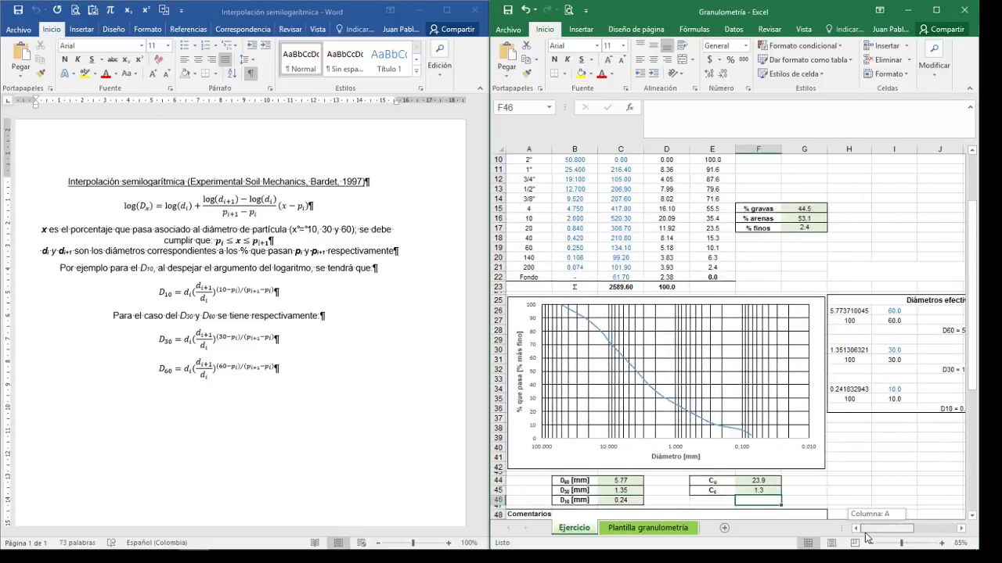
right_click(661, 352)
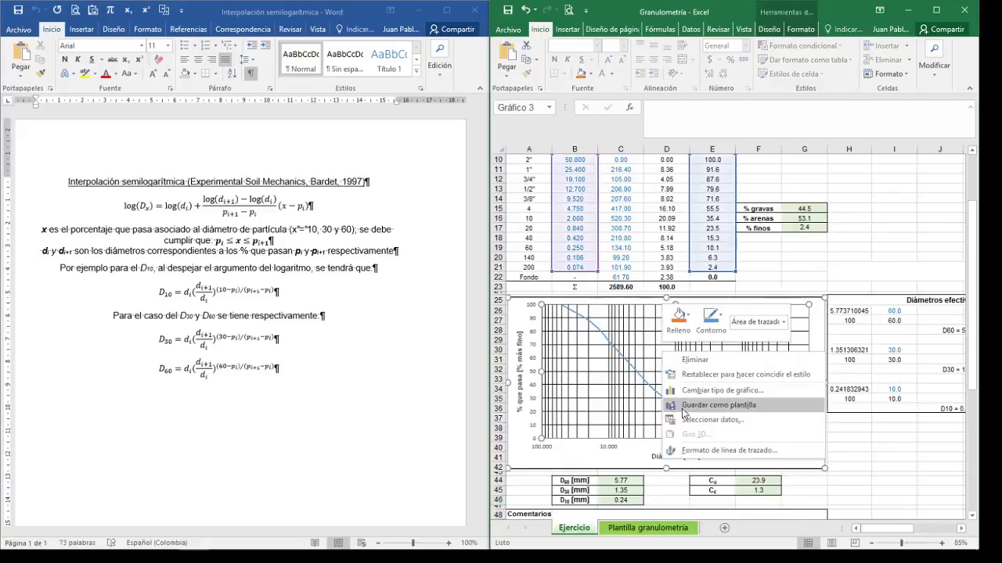
click(683, 418)
click(583, 227)
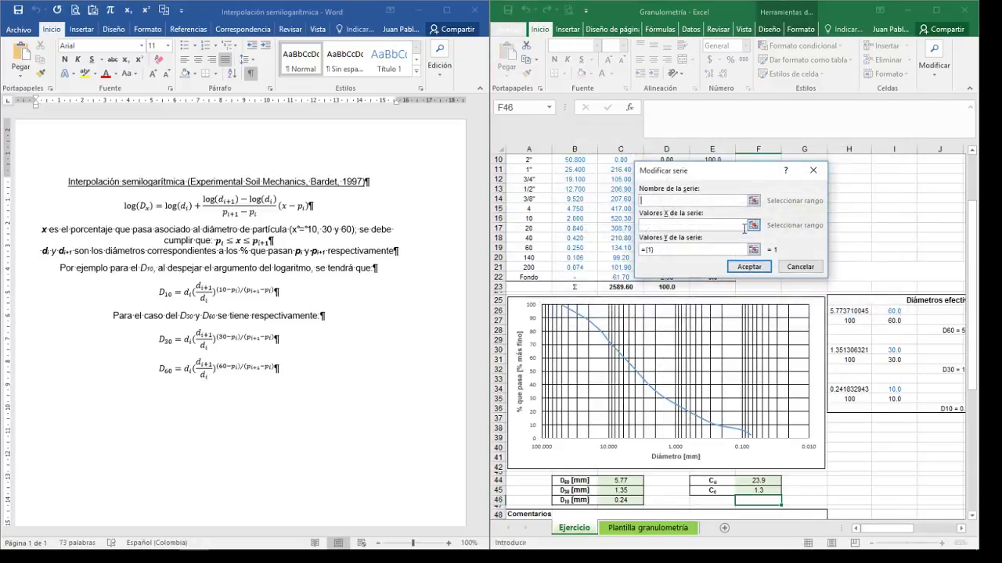
click(674, 223)
click(752, 224)
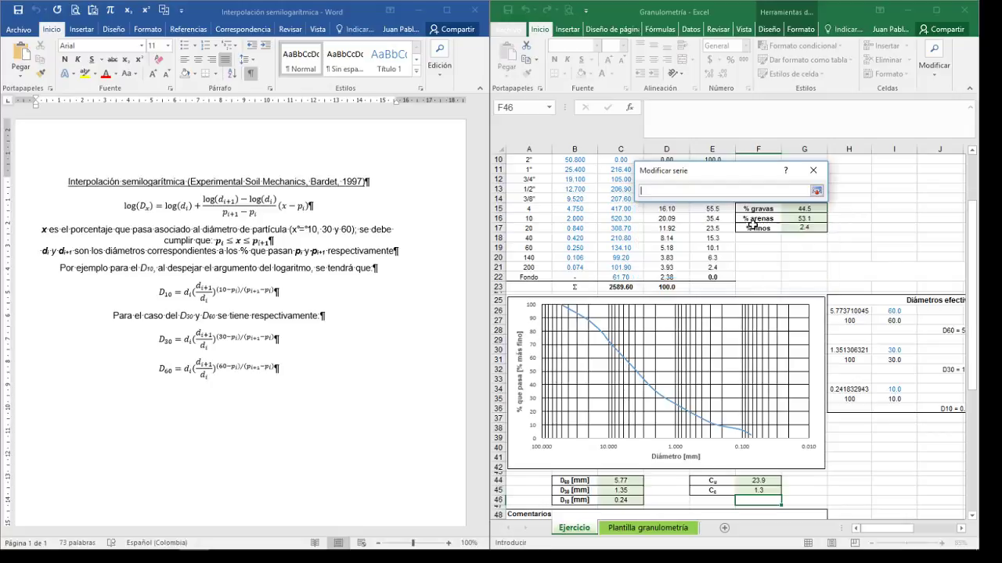
drag(887, 529, 898, 529)
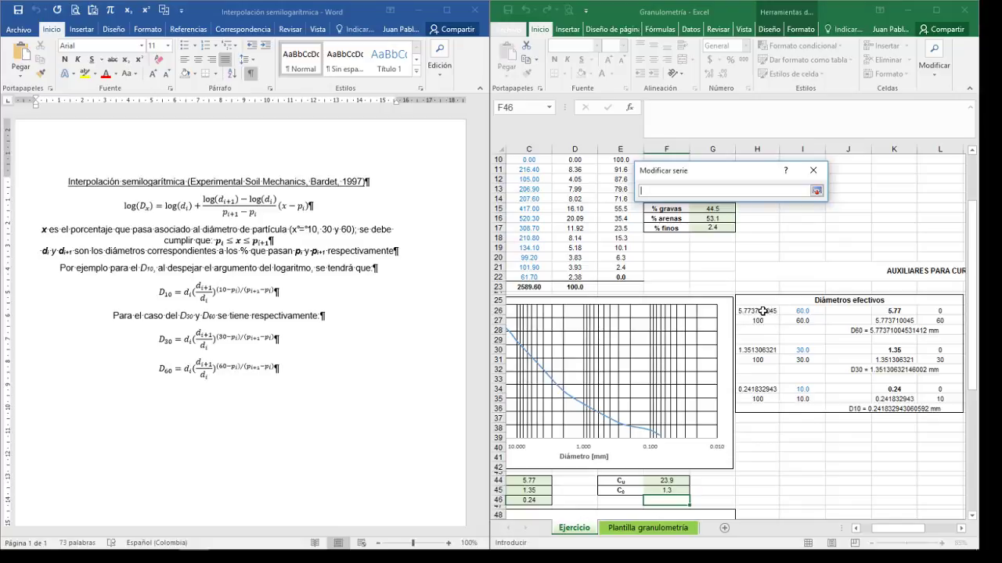
mouse_move(763, 310)
mouse_down()
mouse_move(759, 320)
mouse_move(806, 321)
mouse_up()
click(753, 249)
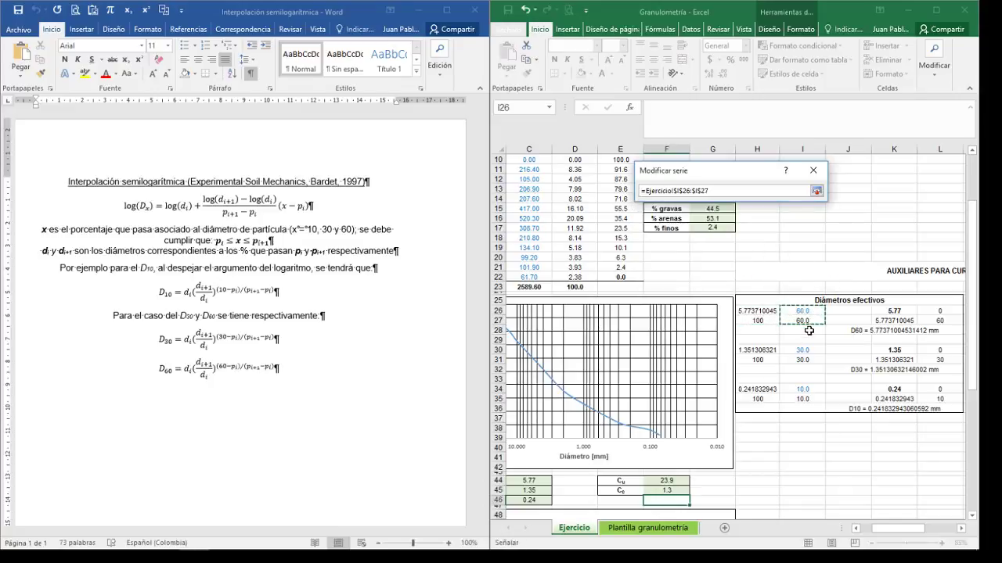
key(Return)
drag(892, 532, 882, 532)
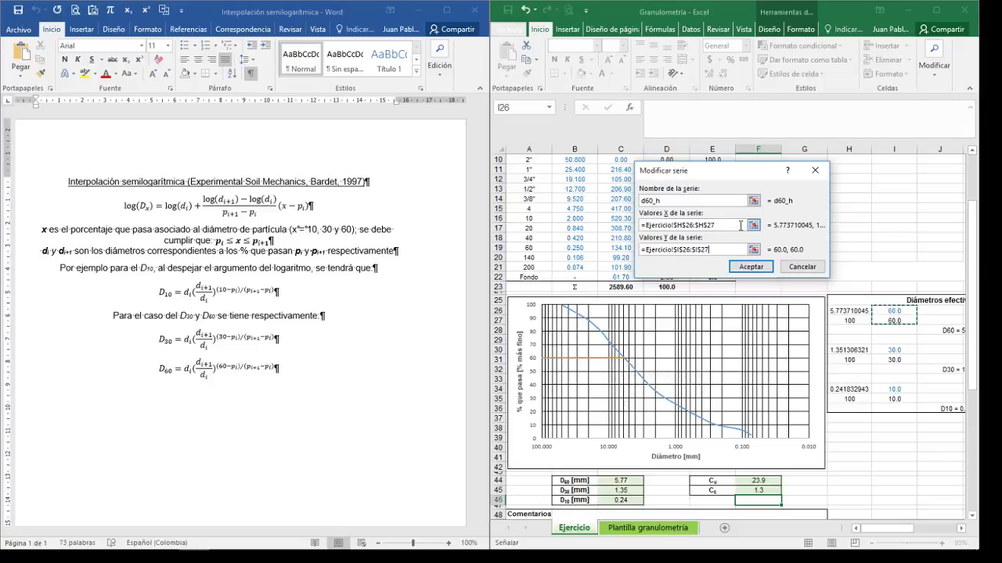
click(759, 268)
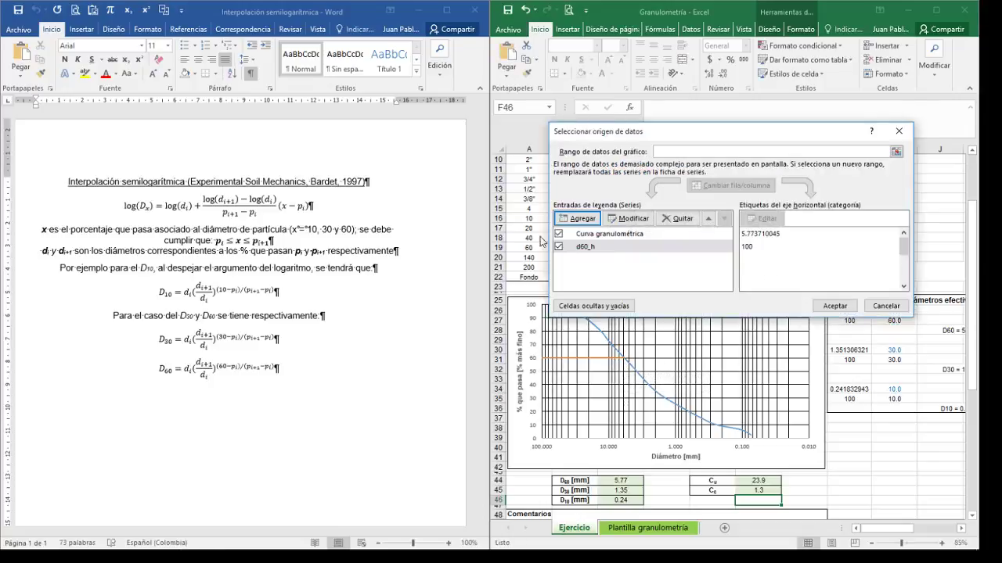
Add series d60_v with X values $K$26:$K$27 and Y values $L$26:$L$27, then close Select Data Source.
click(582, 220)
text(d60_v)
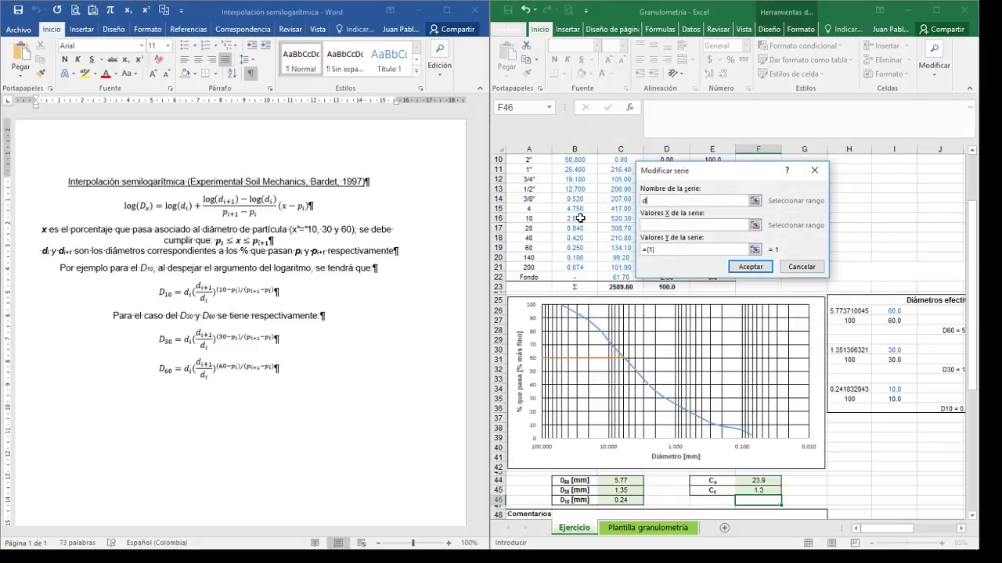
click(754, 226)
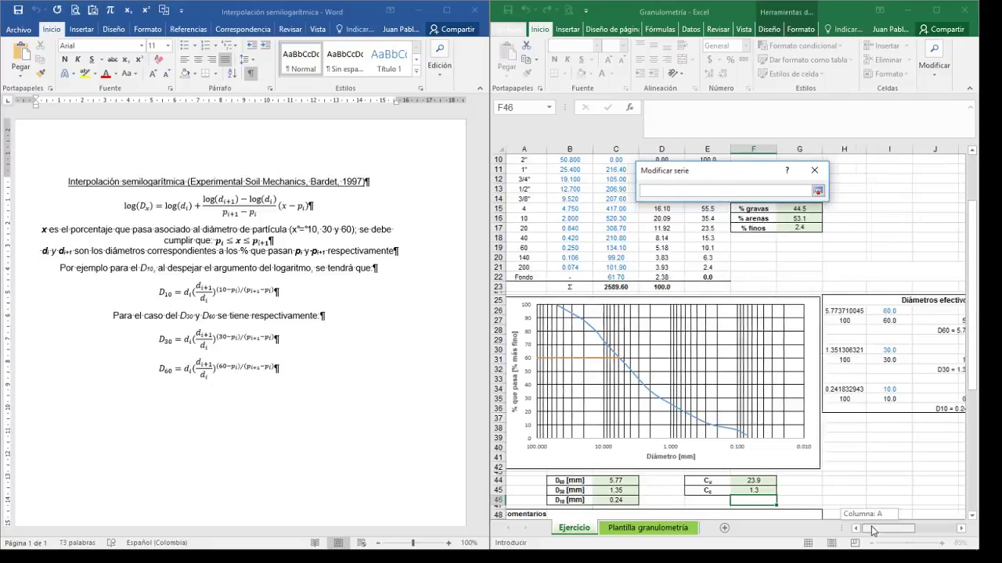
scroll(855, 332, right, 3)
drag(851, 311, 851, 319)
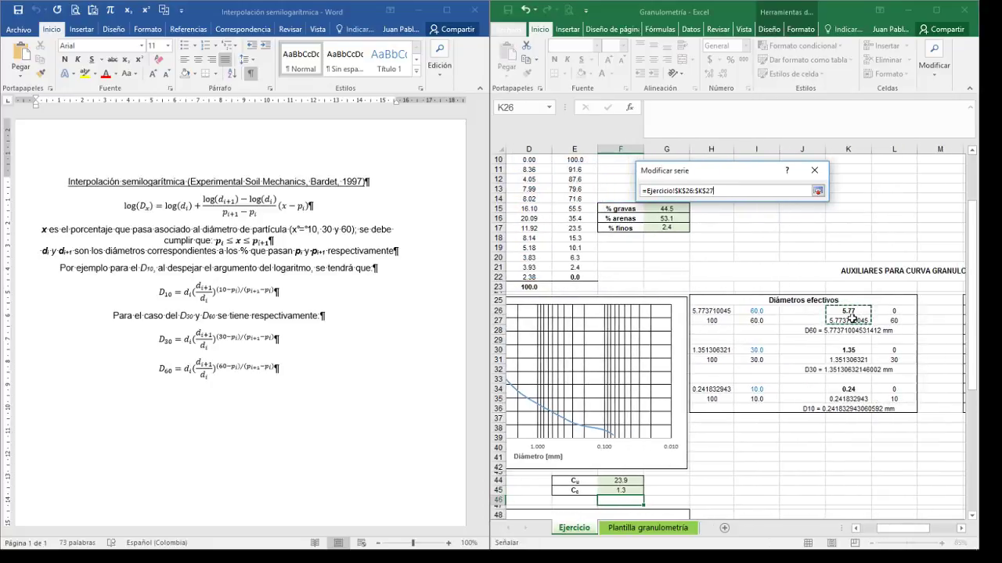
key(Return)
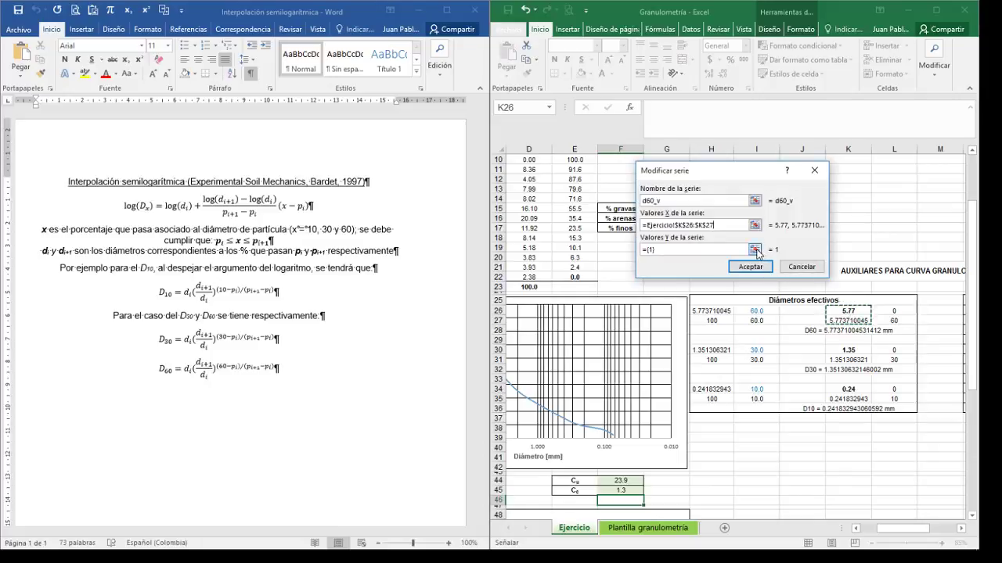
click(755, 250)
drag(898, 310, 900, 321)
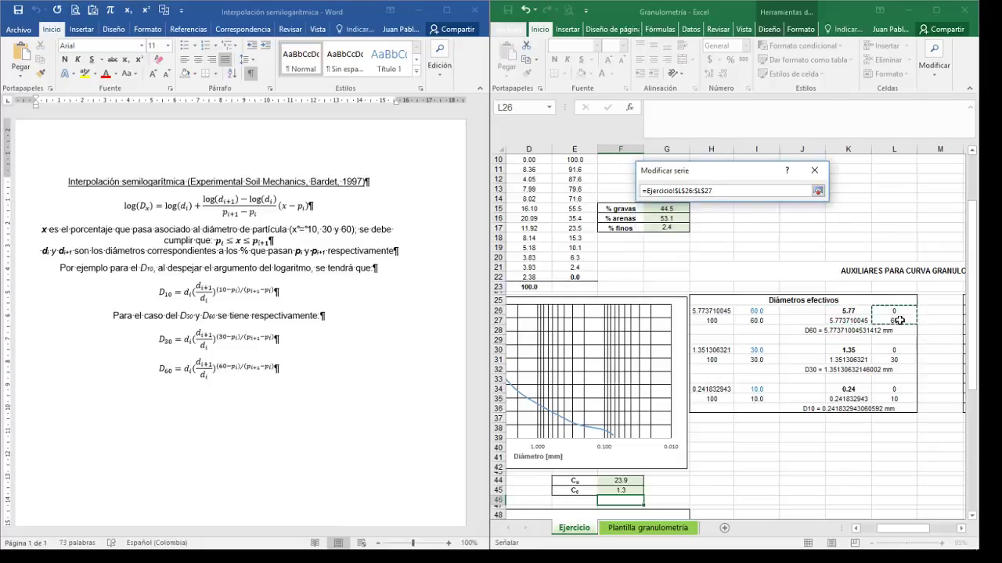
key(Return)
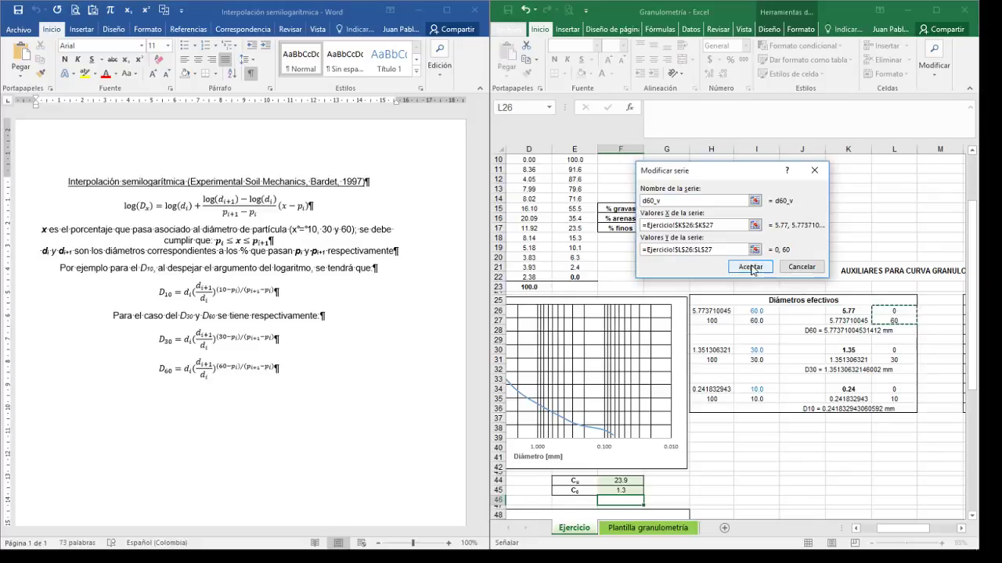
click(747, 268)
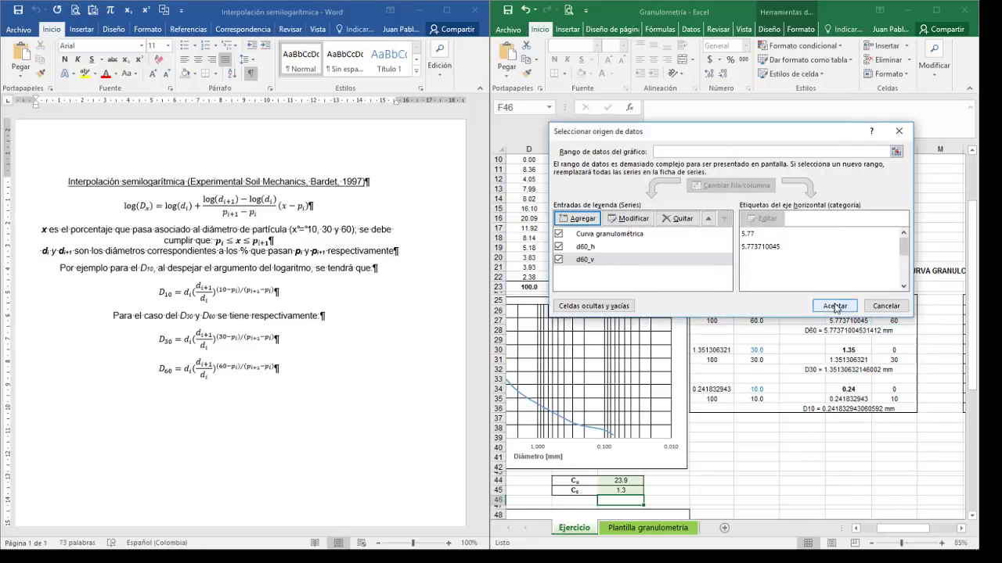
click(834, 305)
drag(898, 531, 882, 532)
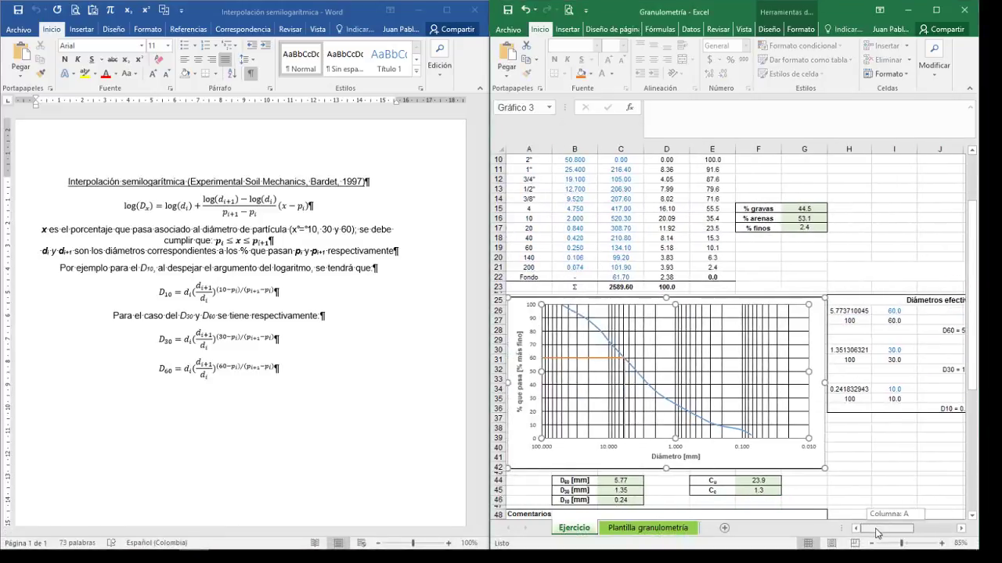
Format the d60_v series with a solid orange line.
click(625, 386)
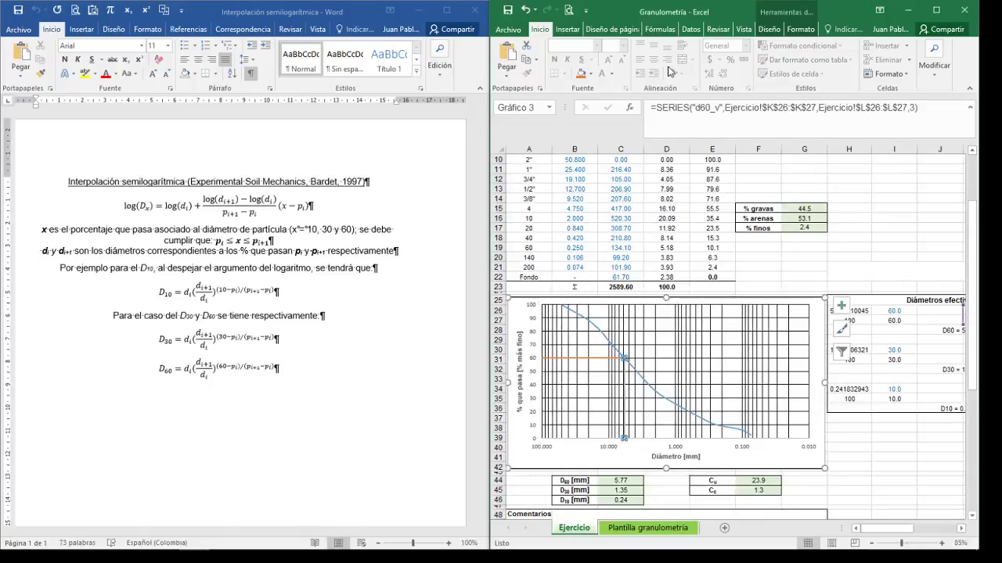
right_click(626, 381)
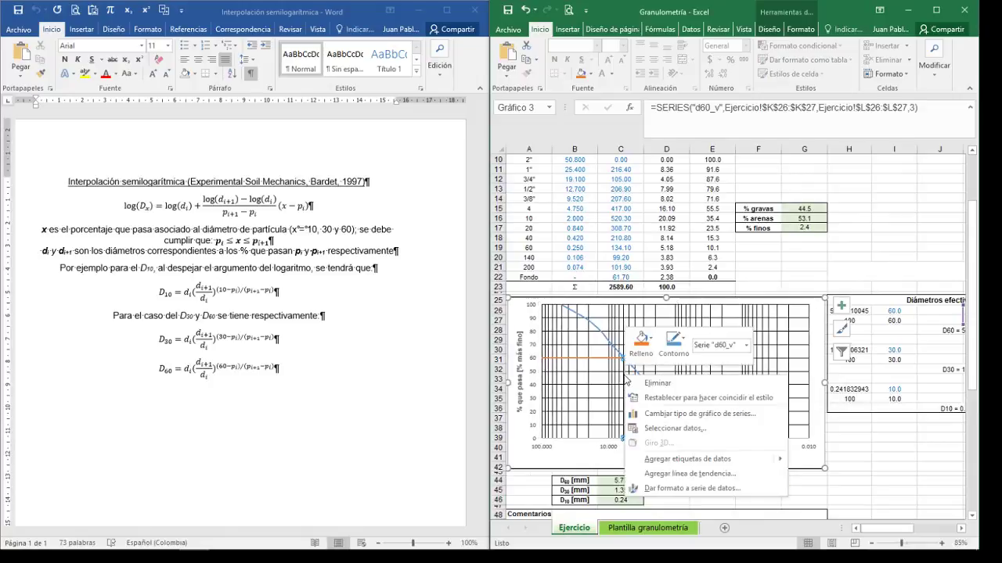
click(673, 491)
click(823, 196)
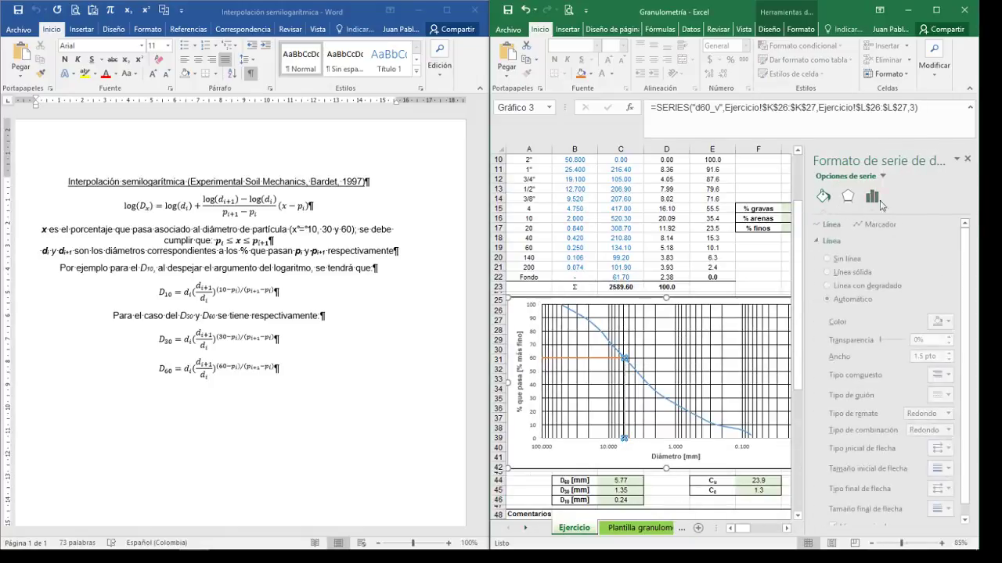
click(952, 322)
click(929, 350)
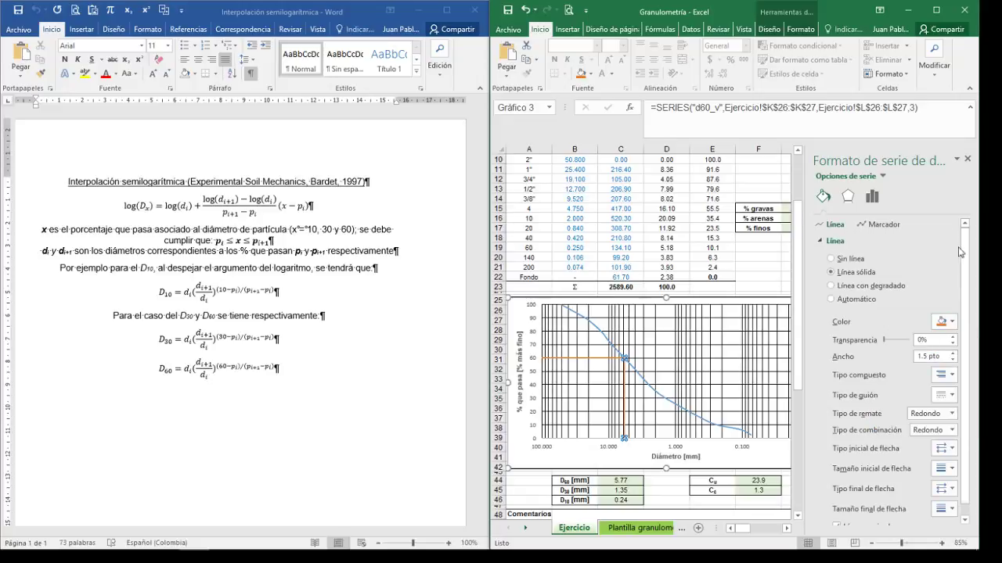
click(968, 161)
click(845, 274)
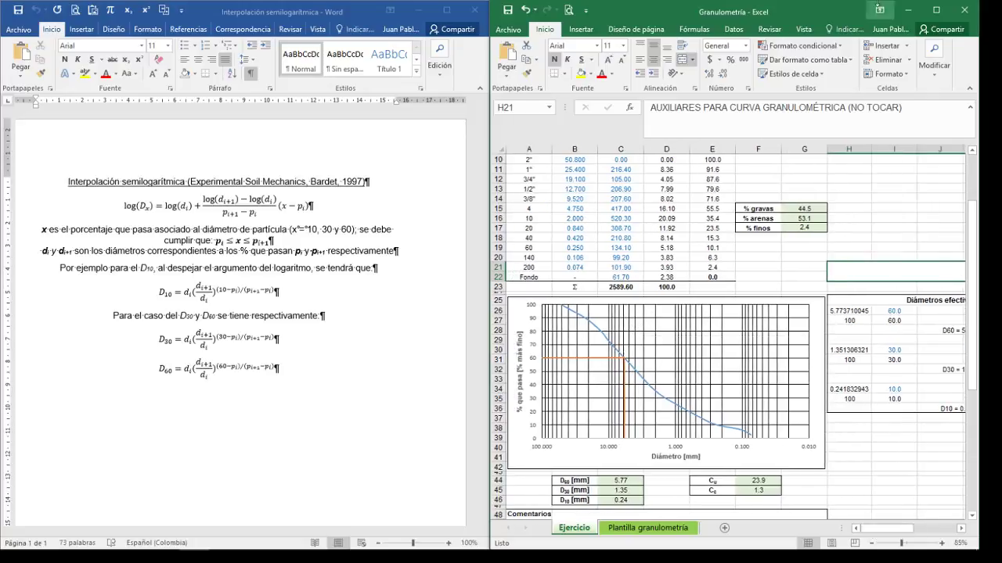
Add the N°4 guide series named from O26, with X values N27:N28 and Y values O27:O28.
click(936, 10)
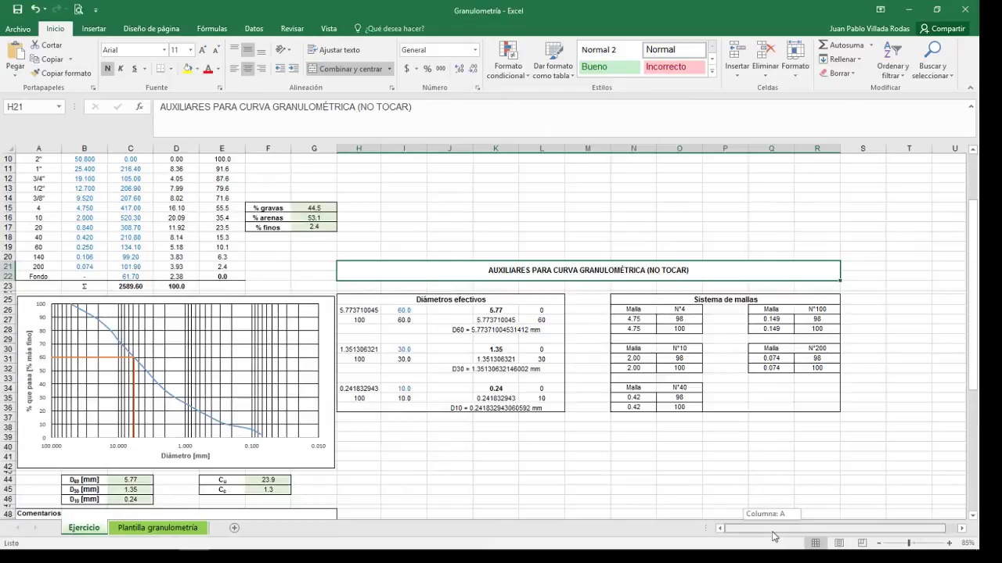
right_click(156, 328)
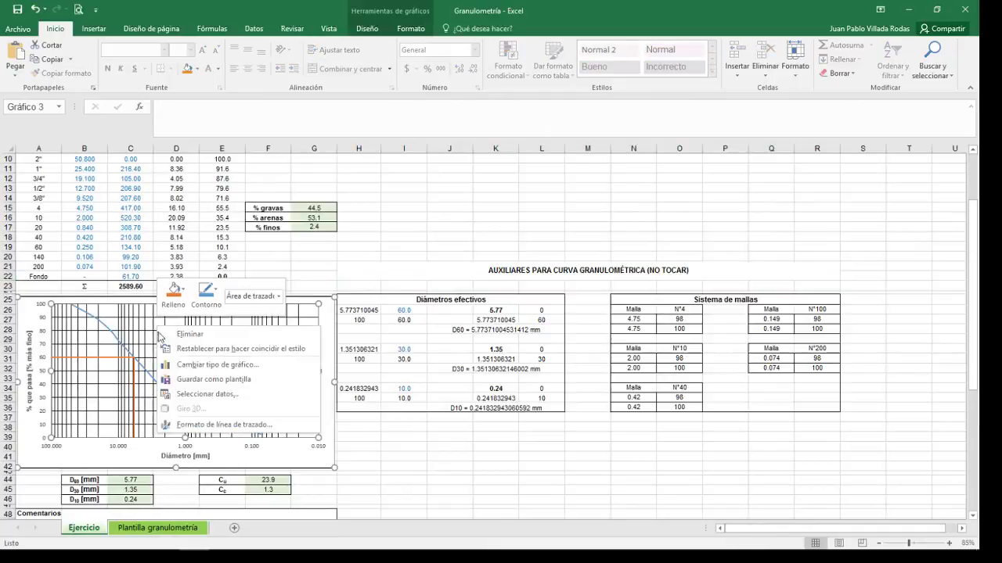
click(188, 394)
click(83, 213)
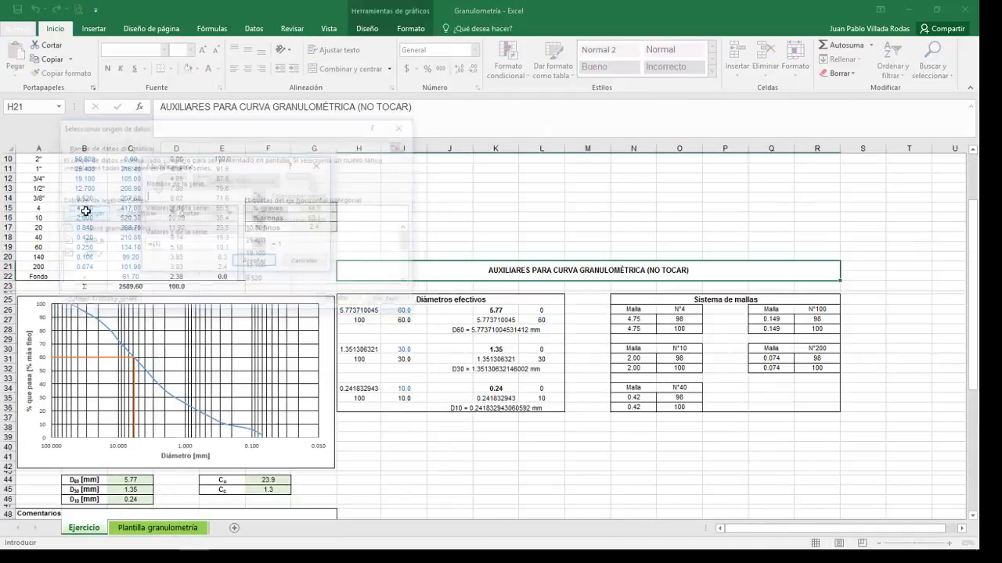
click(687, 311)
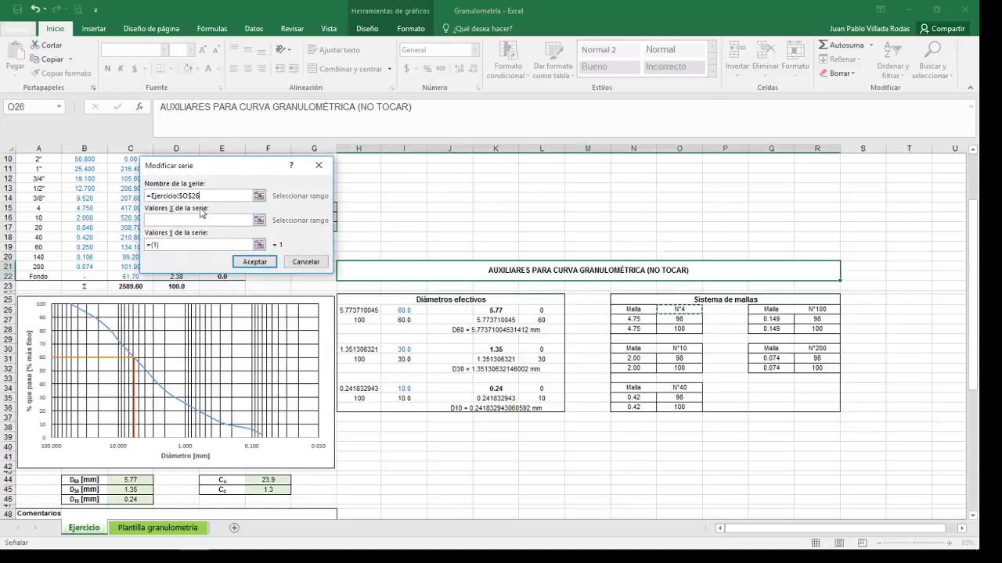
click(258, 220)
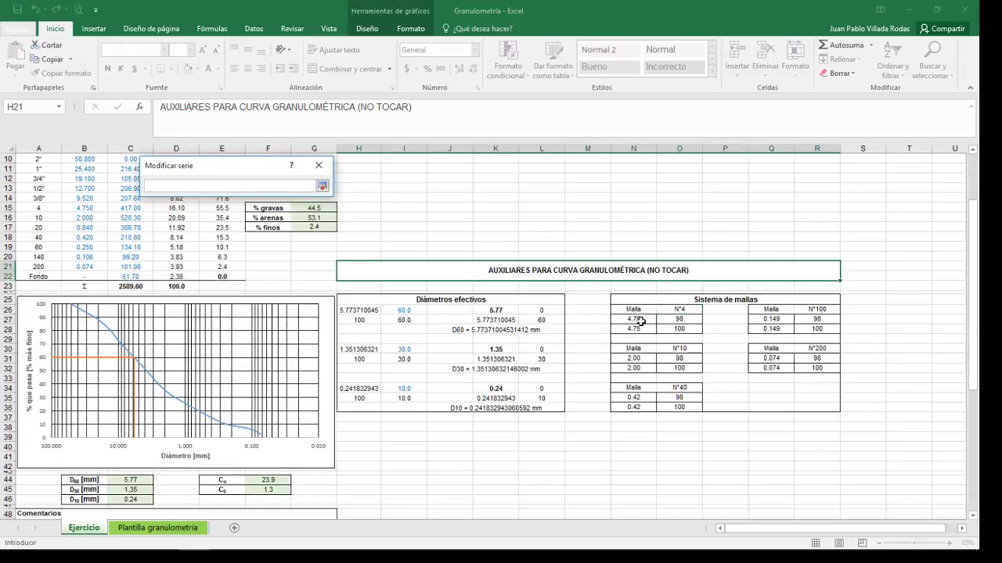
drag(640, 321, 641, 329)
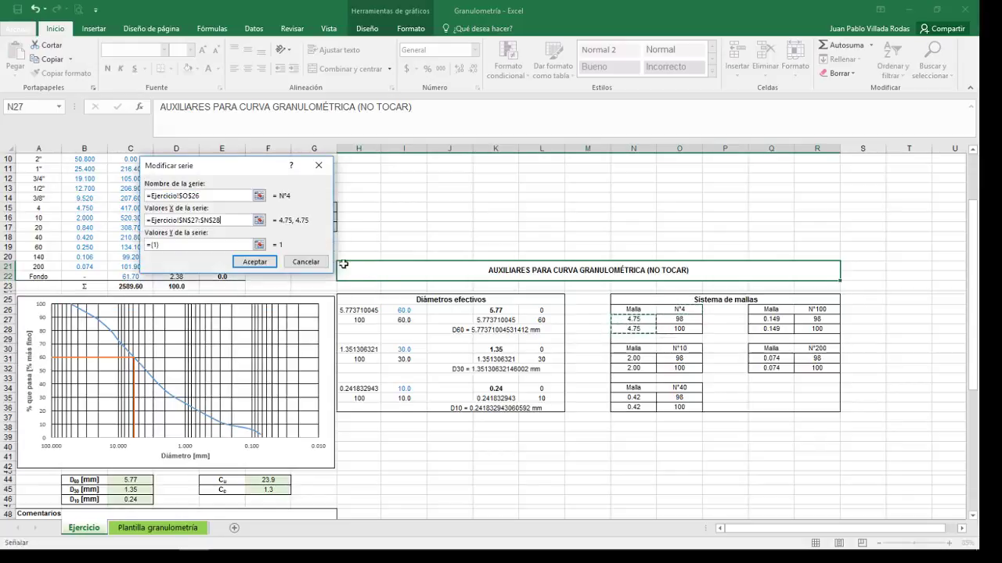
click(258, 244)
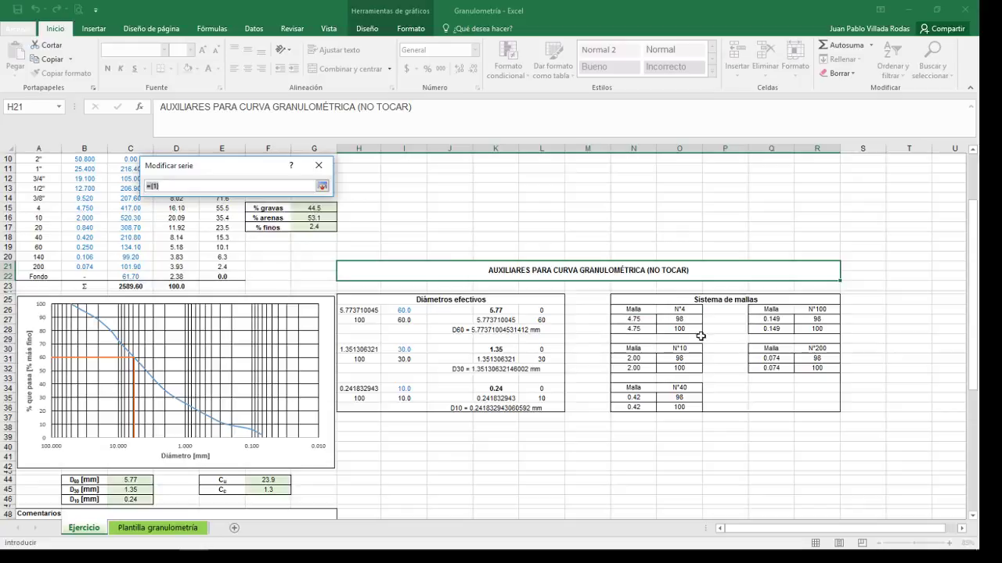
drag(684, 319, 681, 329)
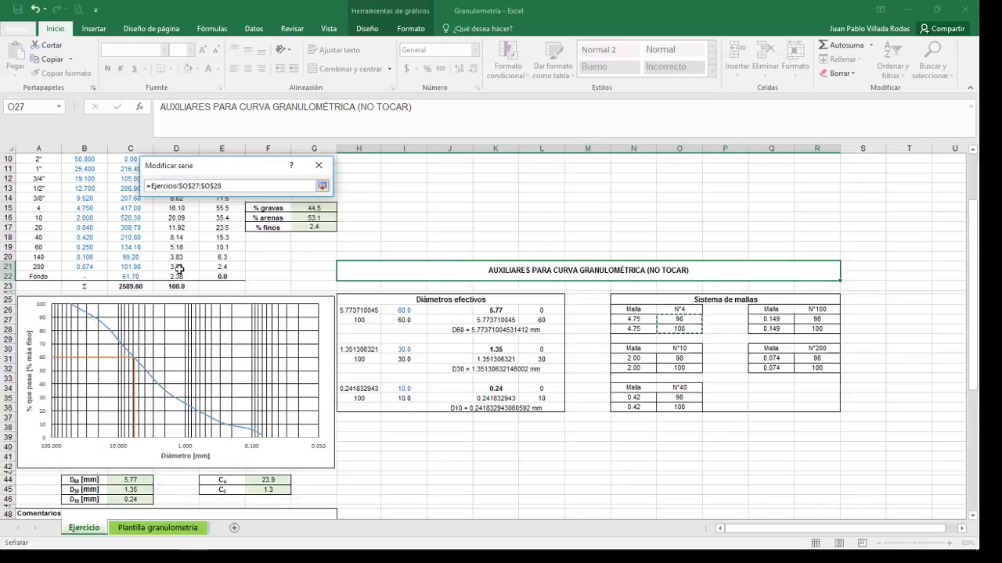
key(Return)
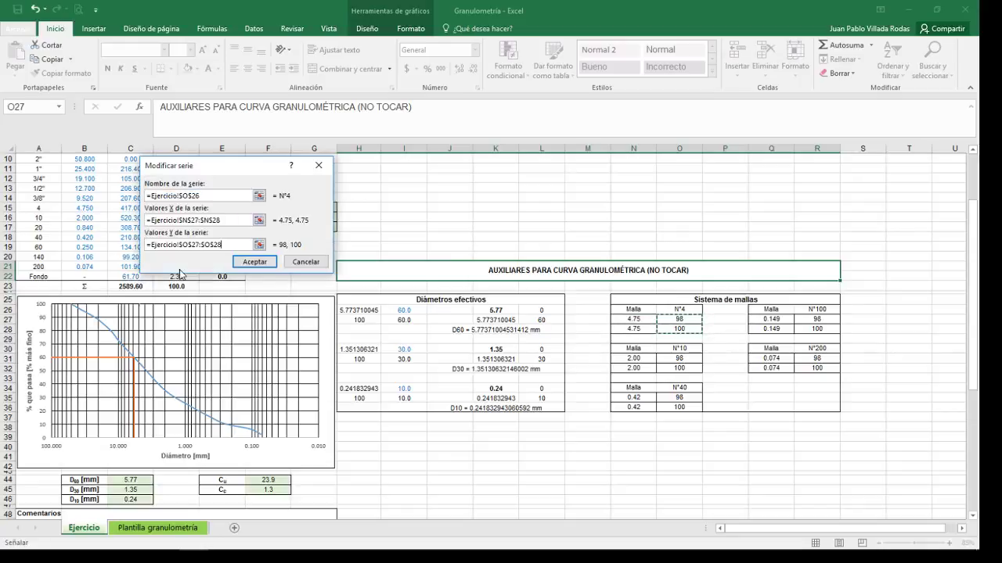
click(252, 263)
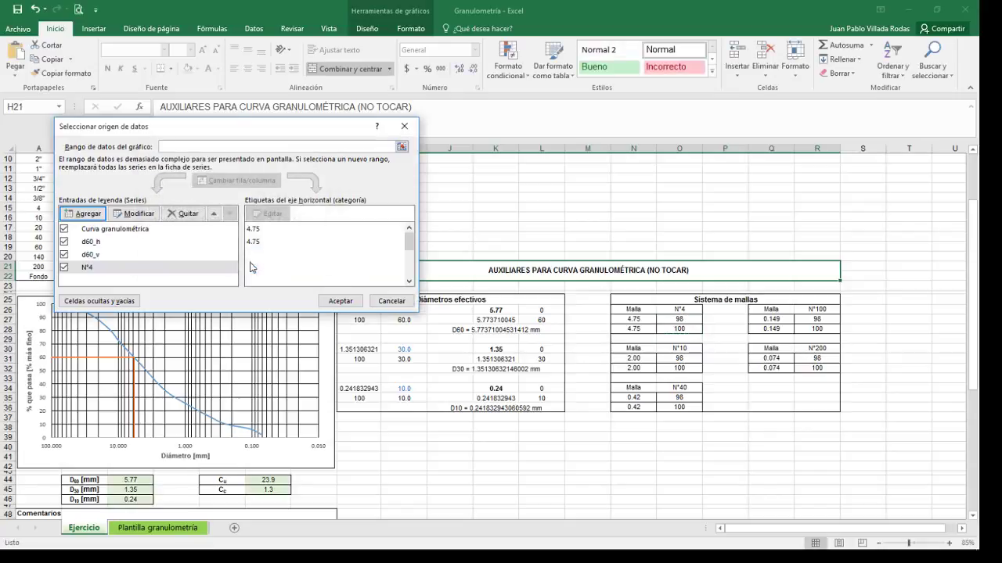
Add the N°200 guide series named from R30, with X values Q31:Q32 and Y values R31:R32.
click(86, 214)
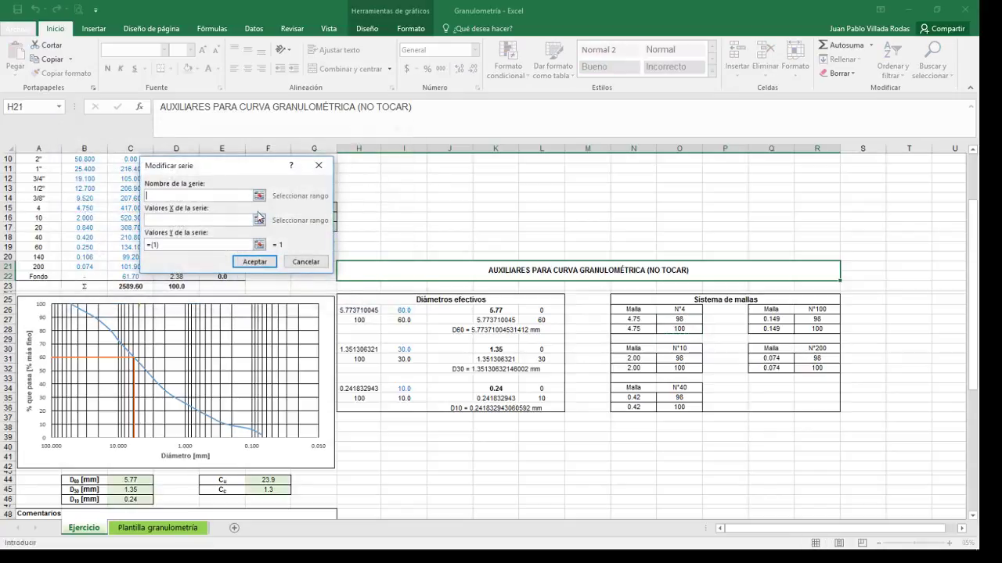
click(817, 347)
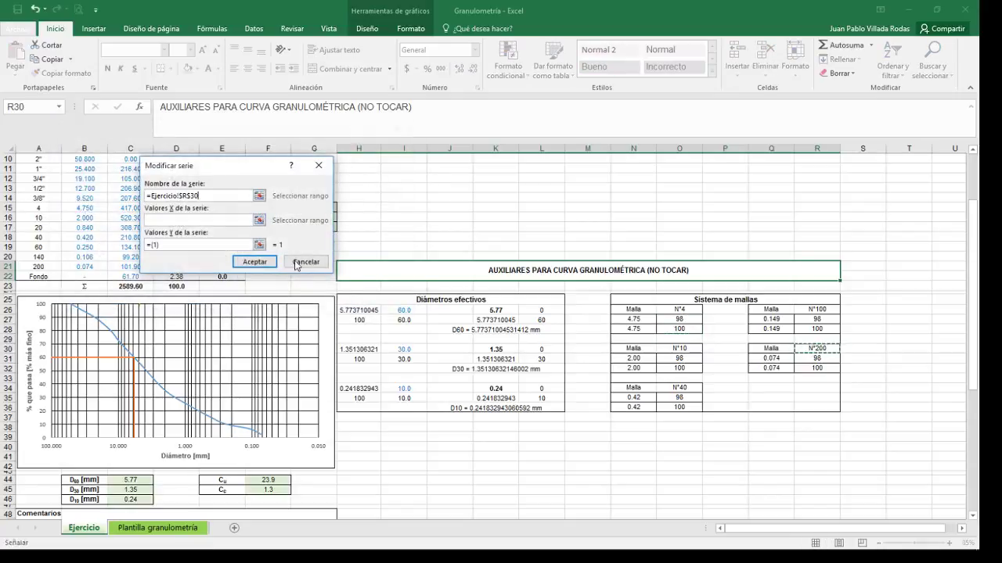
click(259, 220)
drag(777, 359, 775, 369)
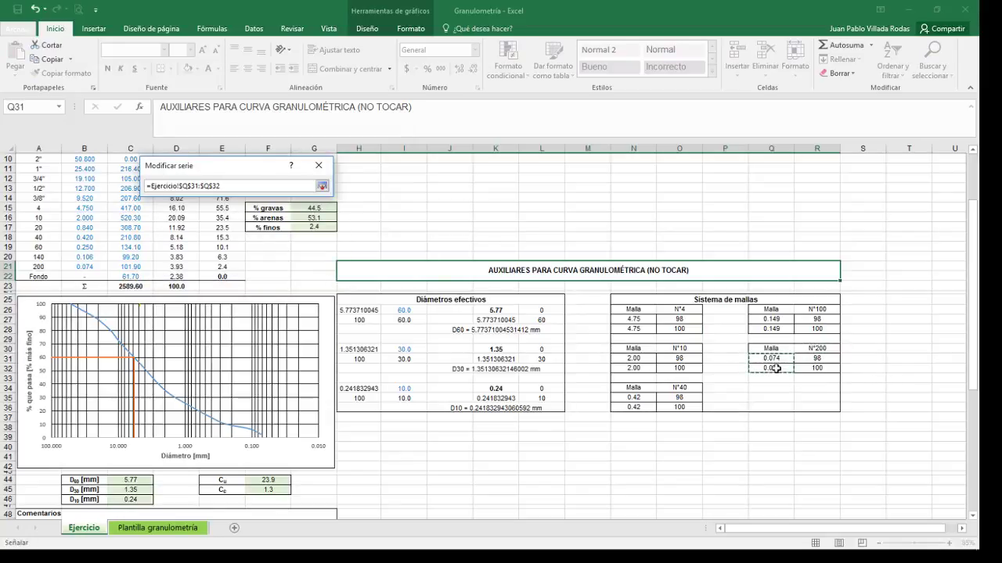
click(322, 186)
click(259, 244)
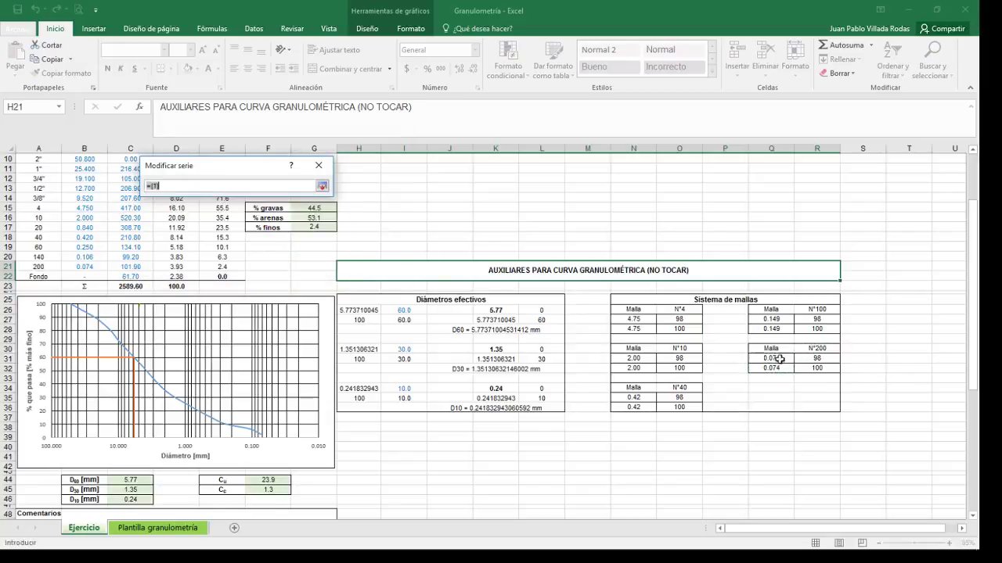
drag(817, 360, 816, 368)
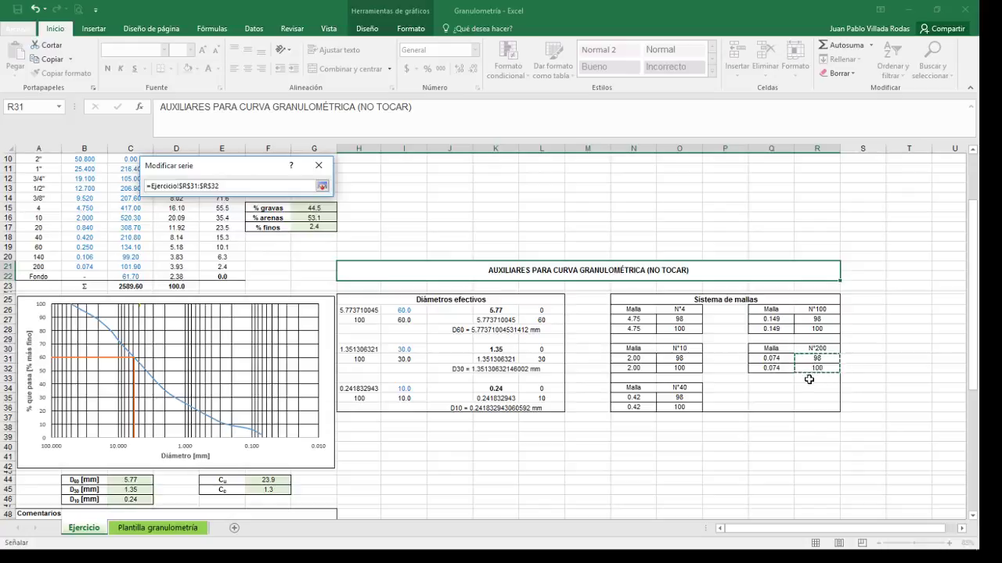
key(Return)
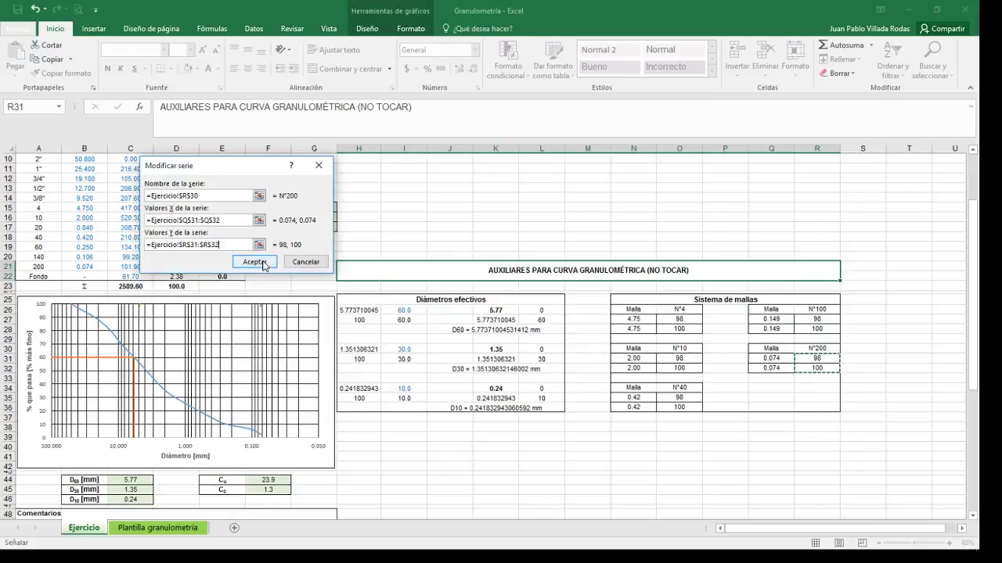
click(263, 266)
click(331, 298)
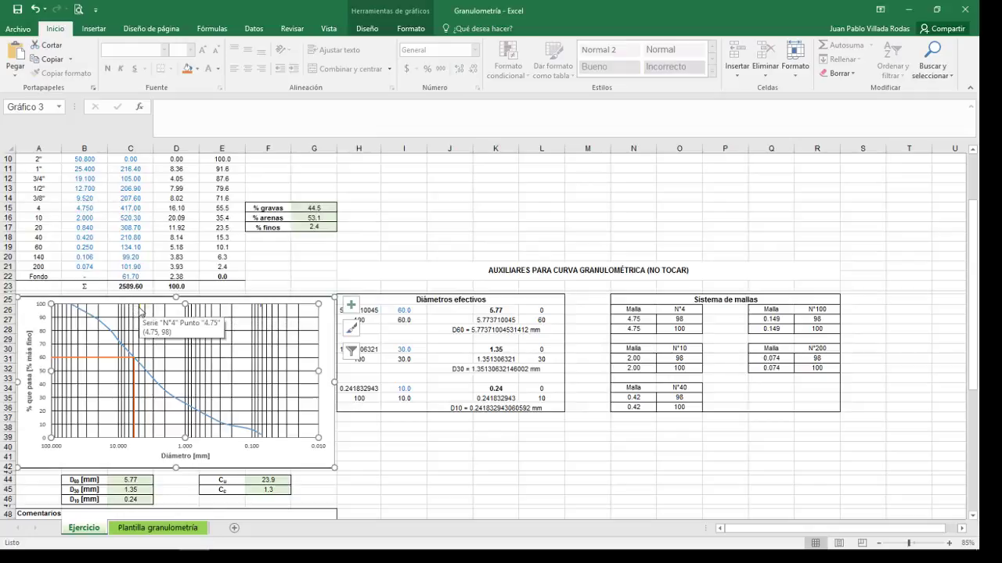
Make the N°4 sieve guide line series solid black.
click(142, 311)
right_click(139, 305)
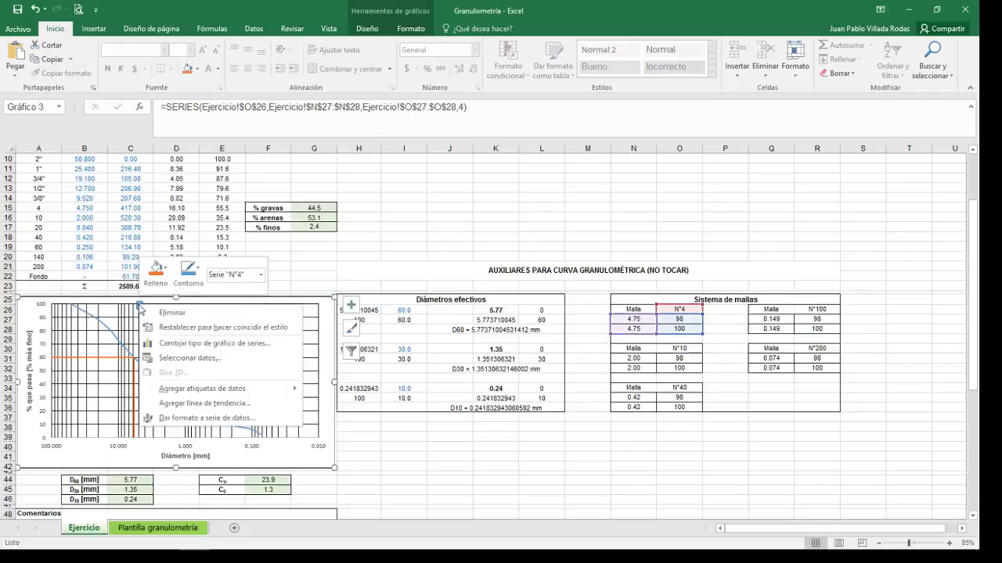
click(186, 420)
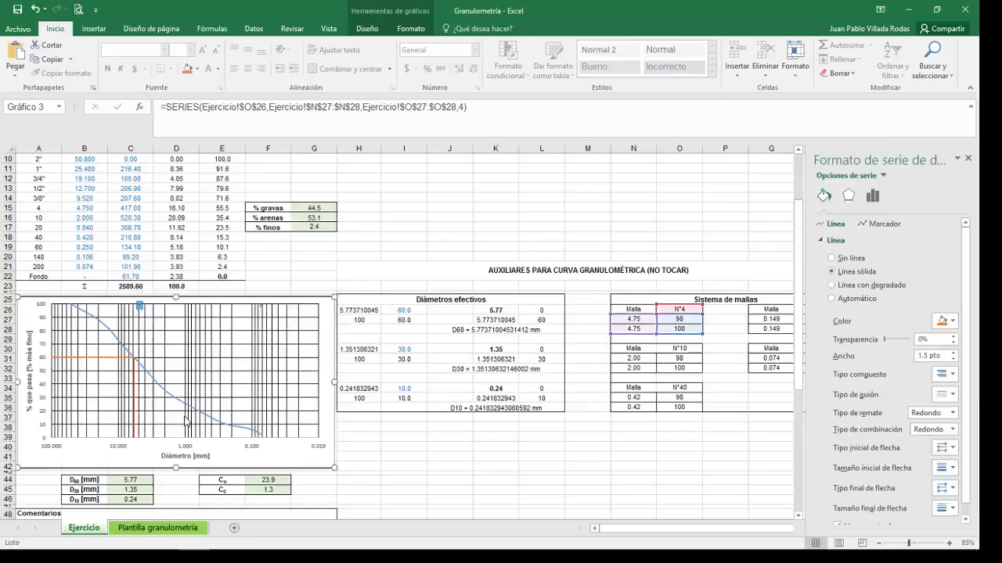
click(824, 196)
click(944, 321)
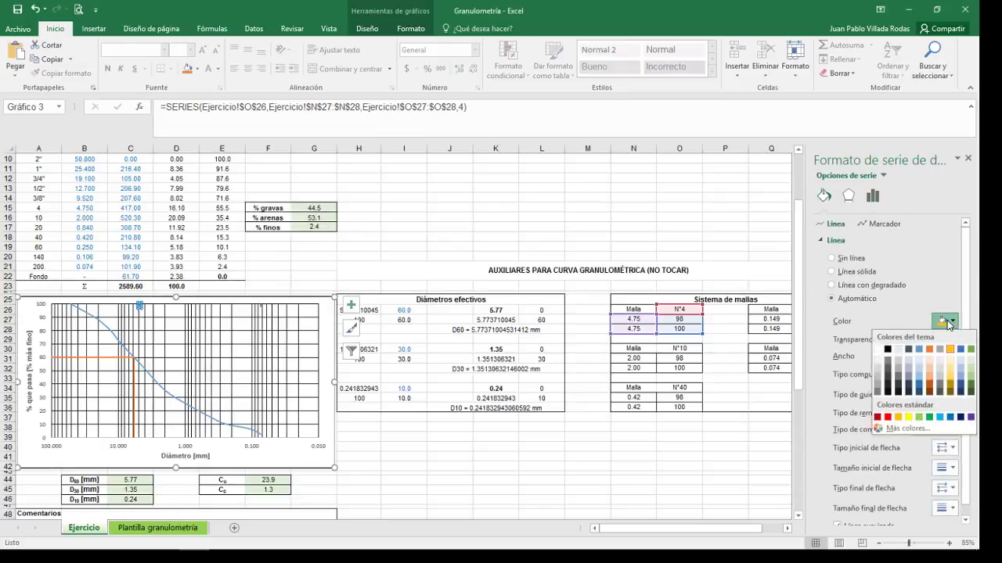
click(889, 350)
Make the N°200 guide line black as well and close the formatting pane.
click(260, 306)
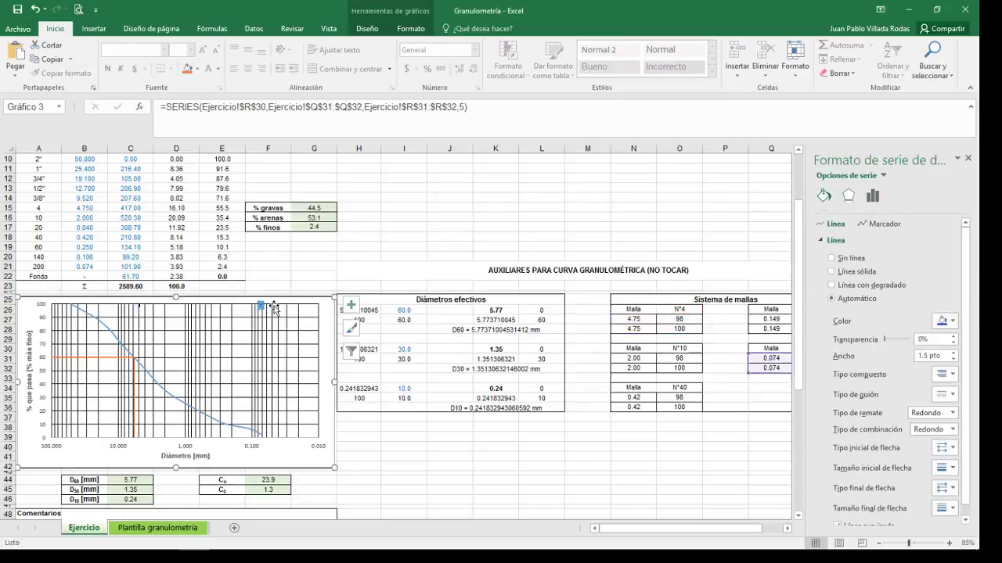
click(945, 321)
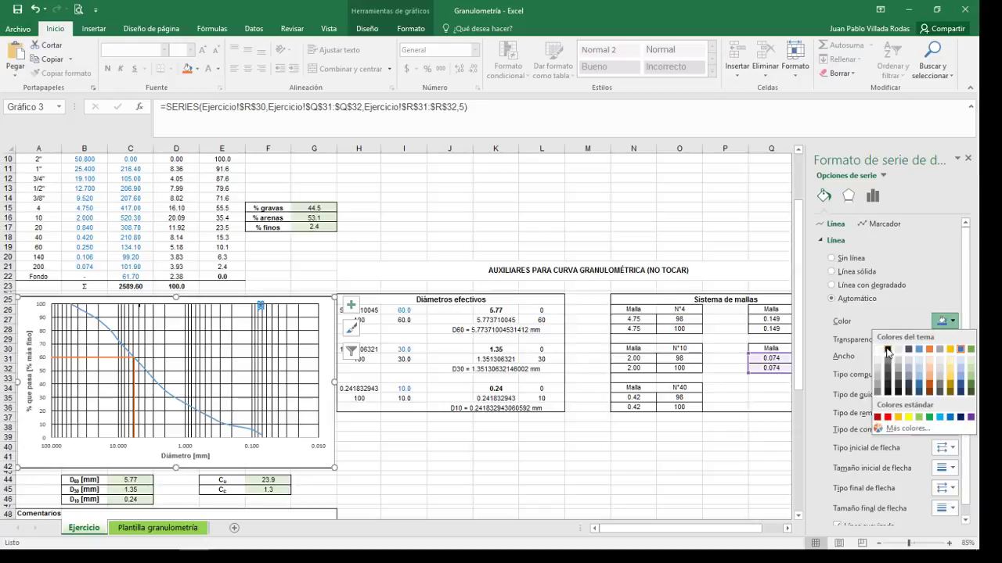
click(888, 351)
click(484, 457)
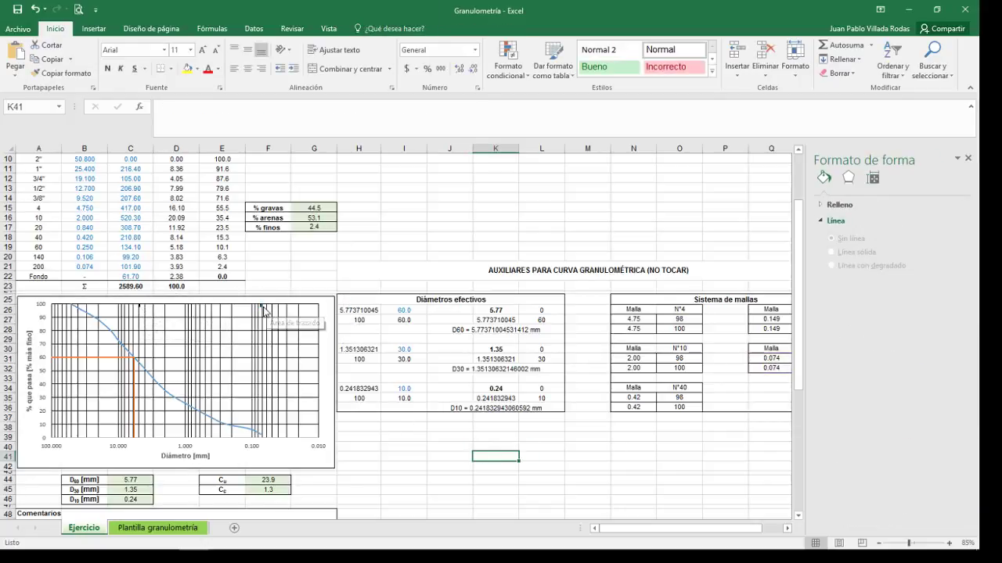
mouse_move(264, 312)
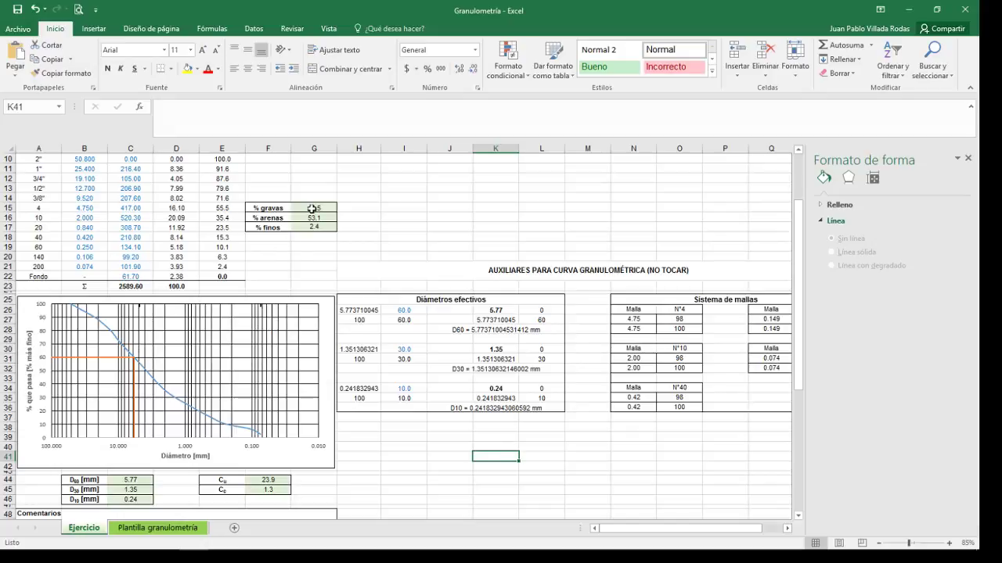
click(968, 159)
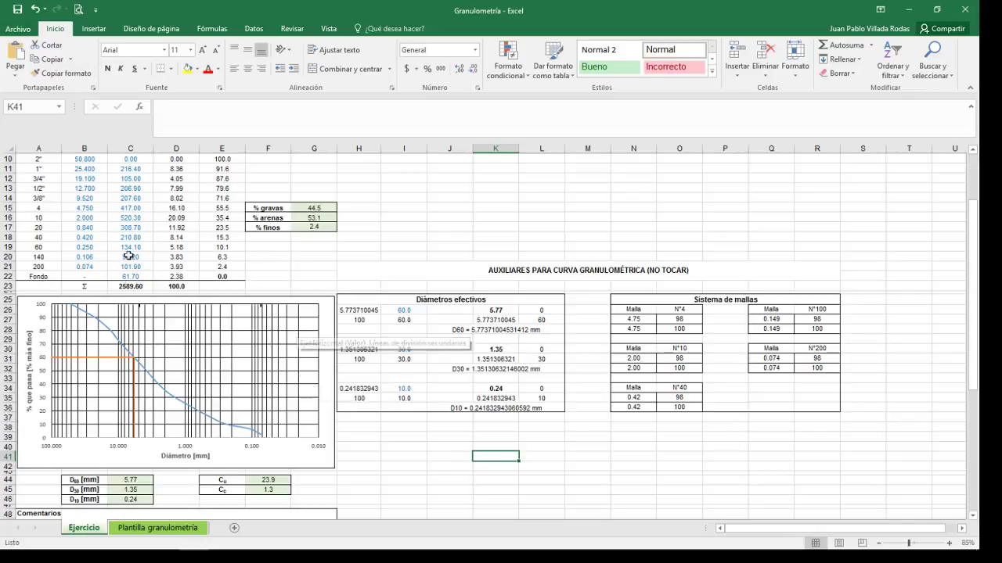
Review the worksheet, switching between the Plantilla granulometría and Ejercicio sheets.
scroll(160, 321, up, 3)
scroll(160, 321, down, 2)
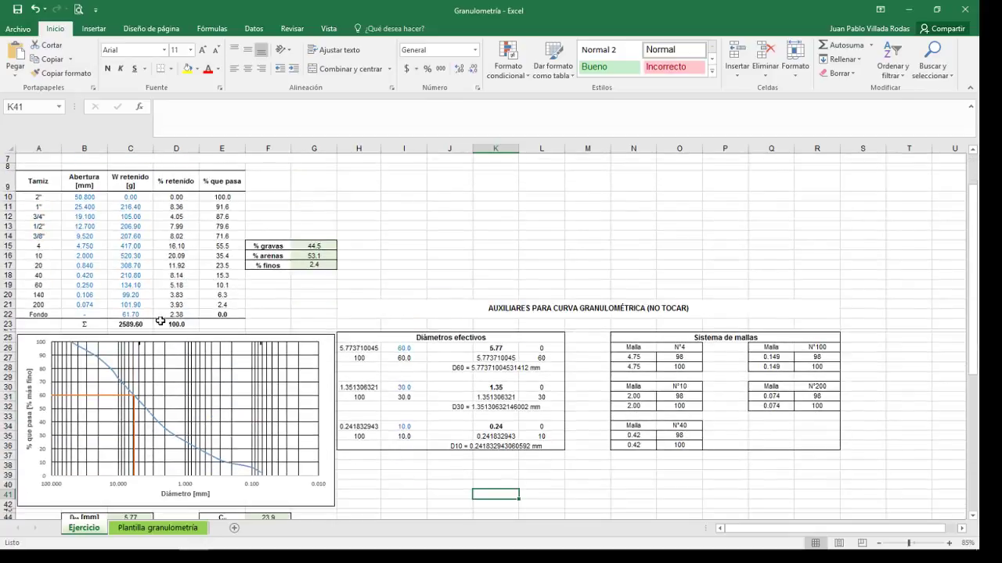
scroll(160, 321, down, 1)
scroll(206, 291, down, 1)
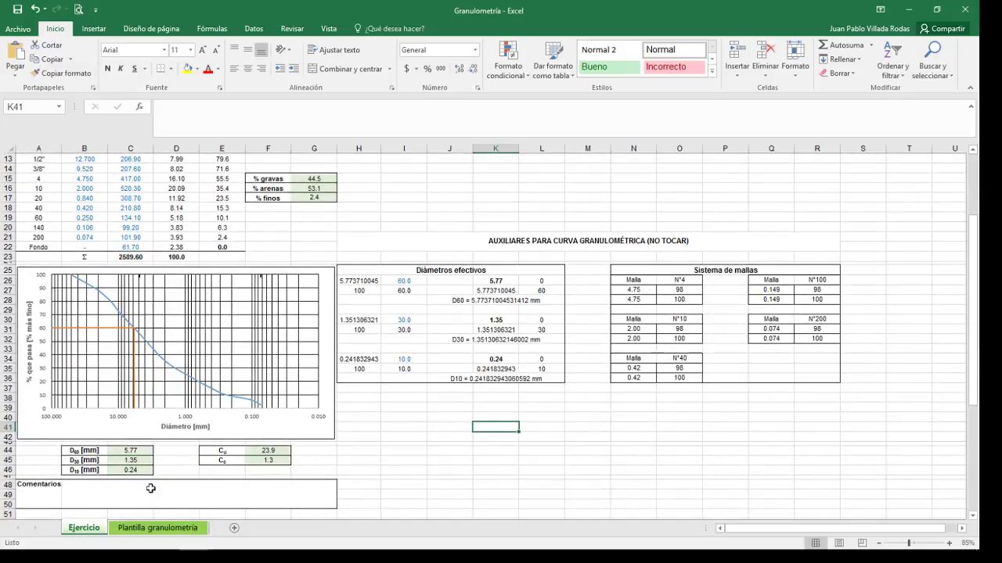
click(131, 535)
click(101, 538)
click(144, 537)
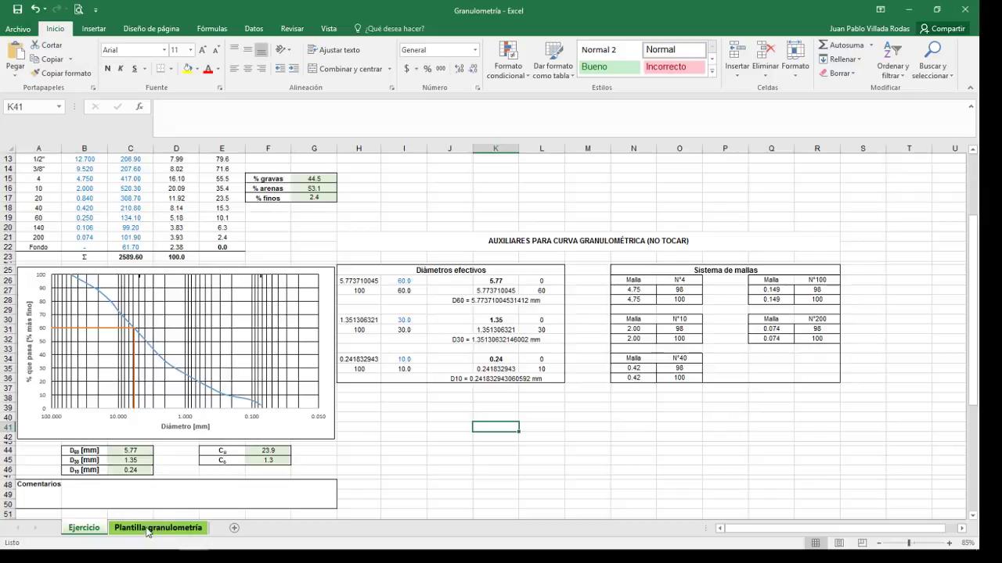
On Plantilla granulometría, select the report from the A2 title down to about G48.
click(147, 532)
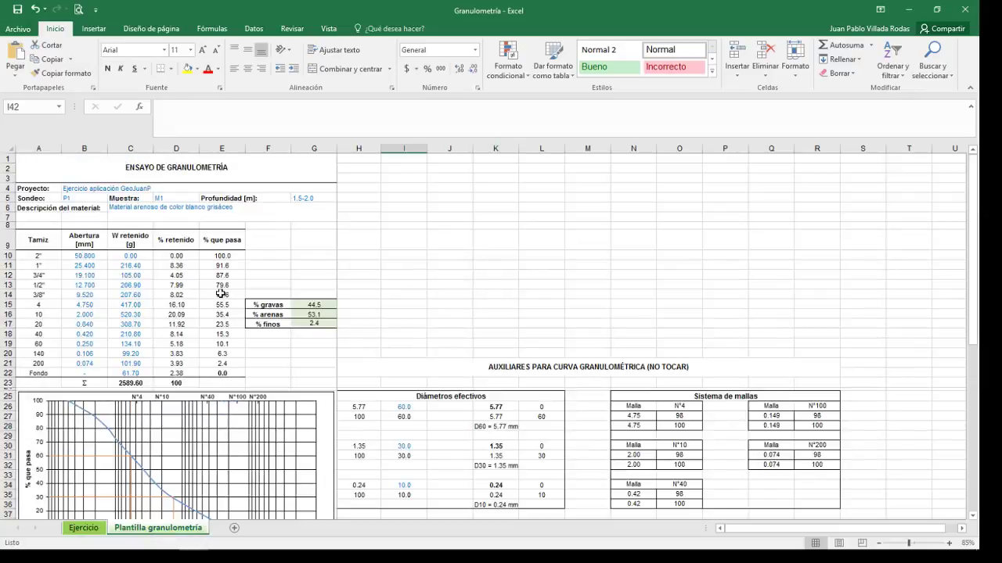
scroll(222, 292, down, 1)
scroll(351, 287, down, 2)
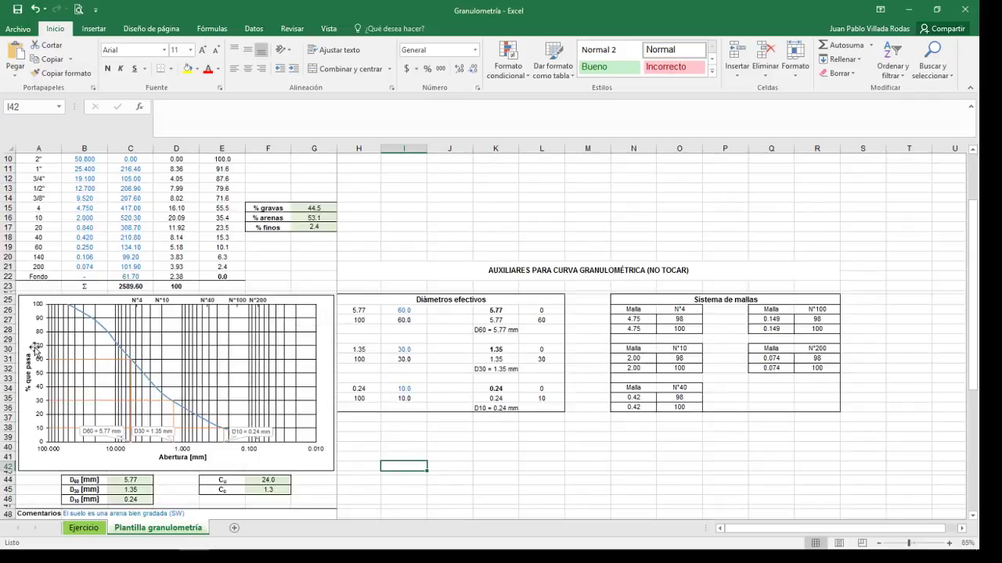
scroll(265, 375, down, 1)
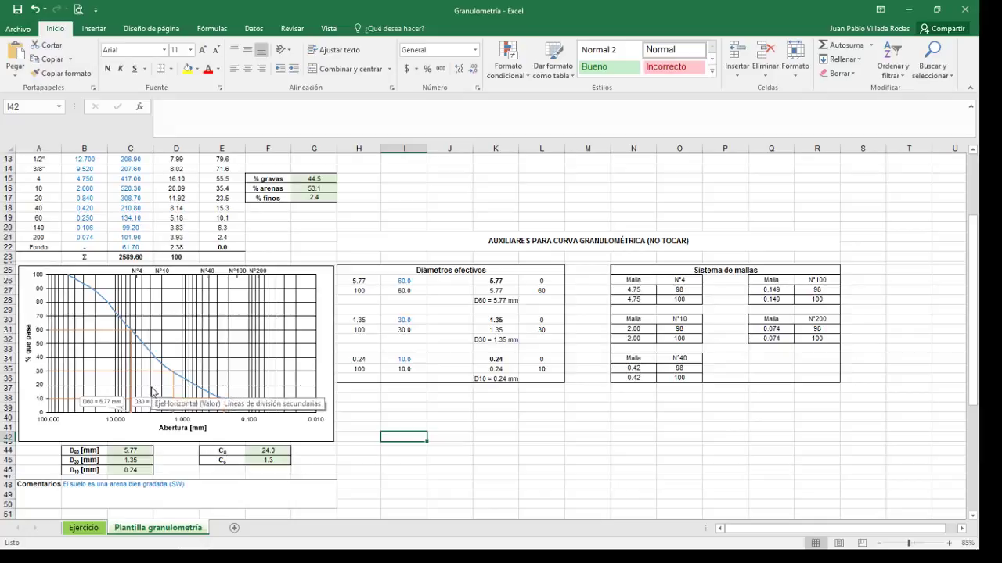
scroll(152, 391, up, 4)
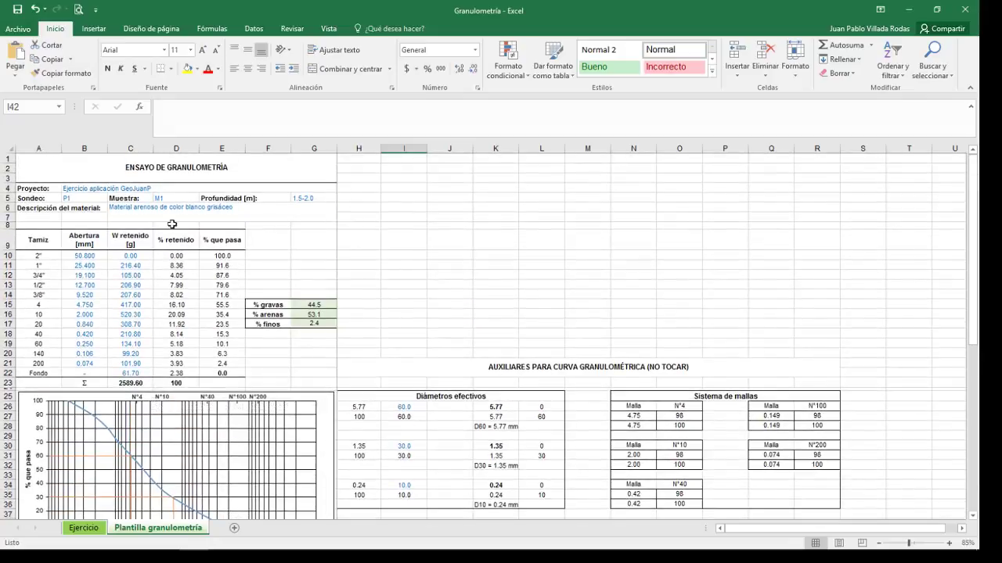
scroll(187, 186, down, 3)
scroll(196, 196, down, 1)
scroll(196, 215, up, 4)
mouse_move(39, 166)
mouse_down()
mouse_move(232, 550)
mouse_move(259, 357)
mouse_up()
scroll(244, 255, up, 3)
scroll(244, 255, up, 3)
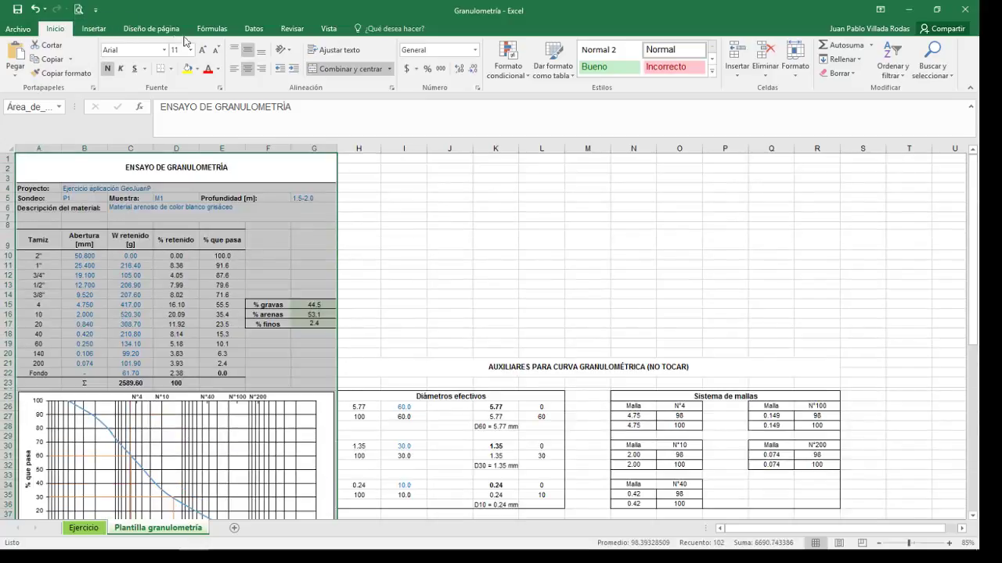
Set the selected report block as the print area and check the print preview.
click(159, 33)
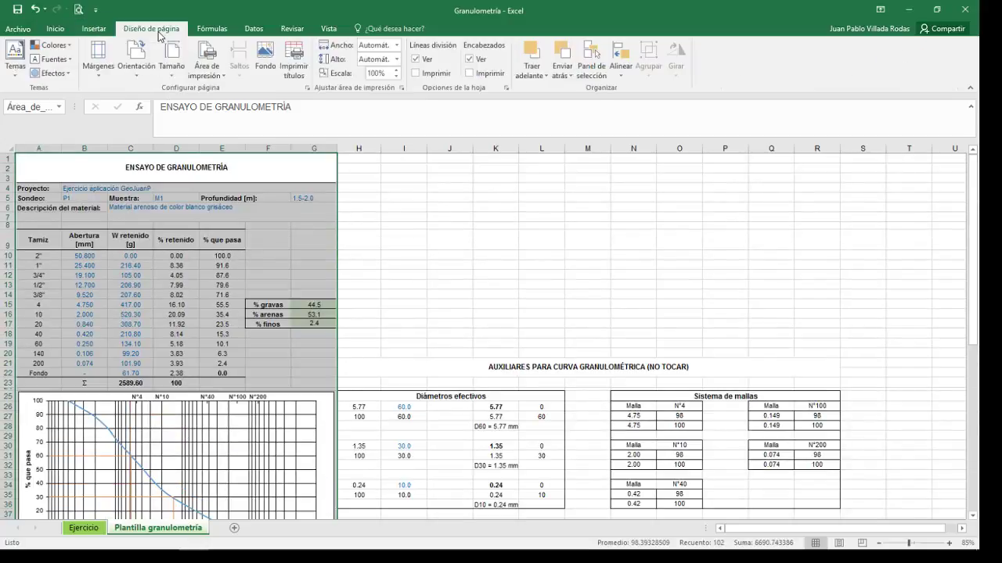
click(216, 76)
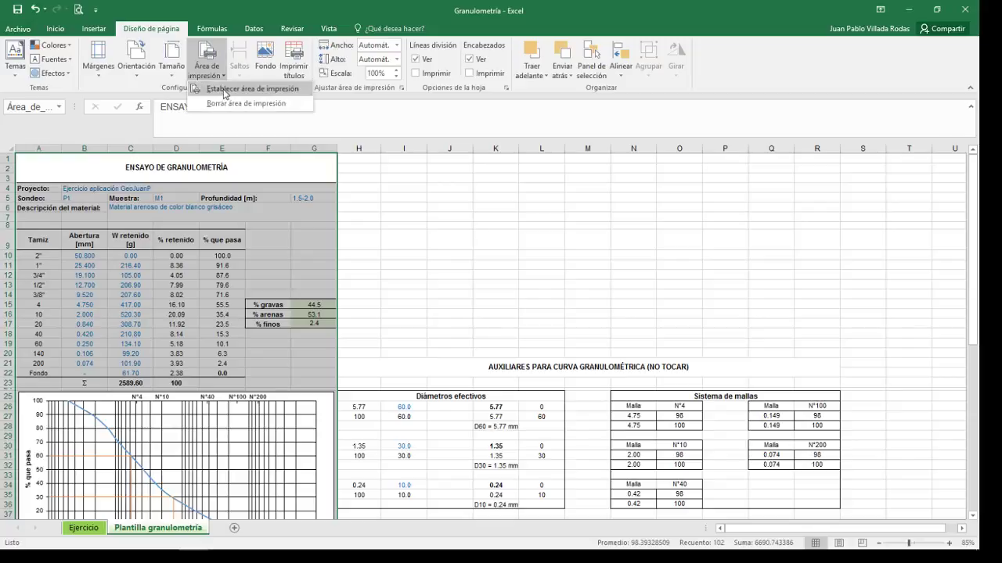
click(221, 92)
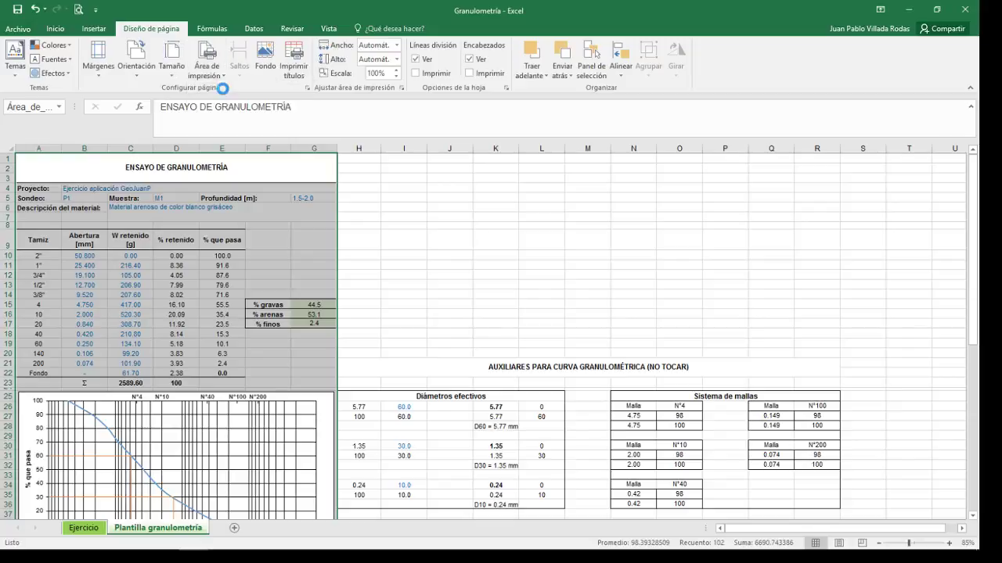
click(79, 9)
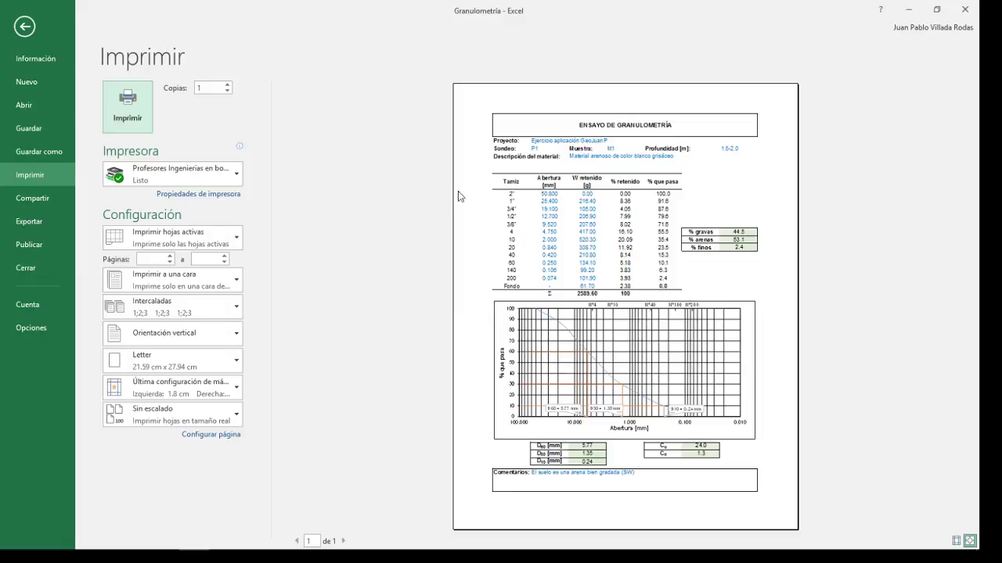
key(Escape)
Clear the selection and review the finished report showing Cu 24.0, Cc 1.3, SW.
click(374, 221)
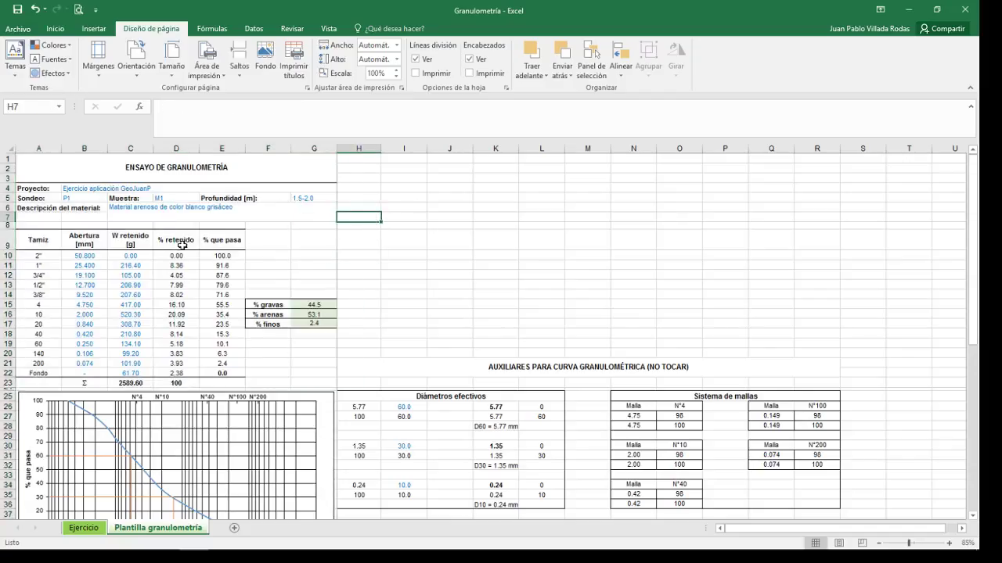
scroll(184, 245, down, 2)
scroll(182, 245, down, 2)
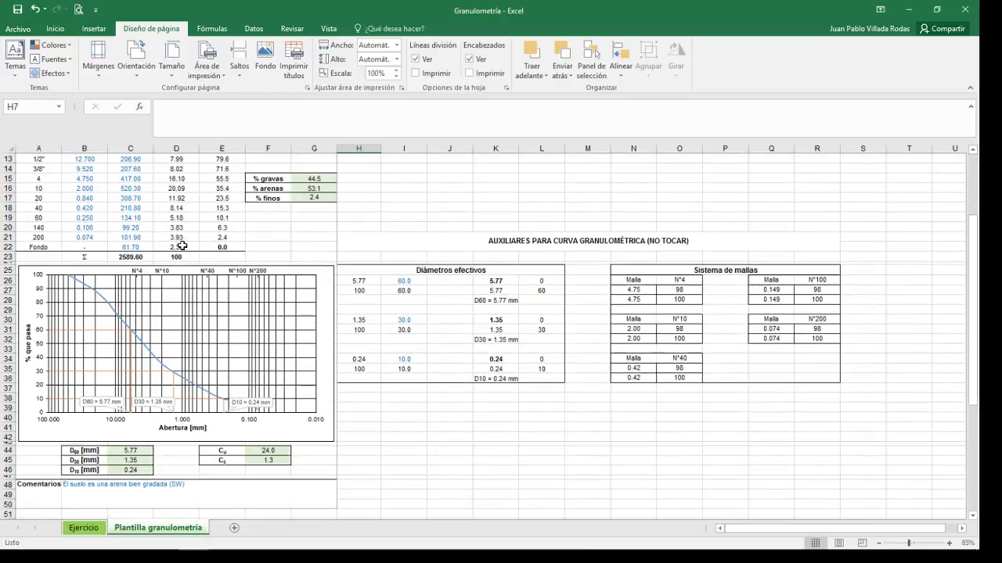
scroll(182, 246, up, 3)
scroll(182, 245, up, 1)
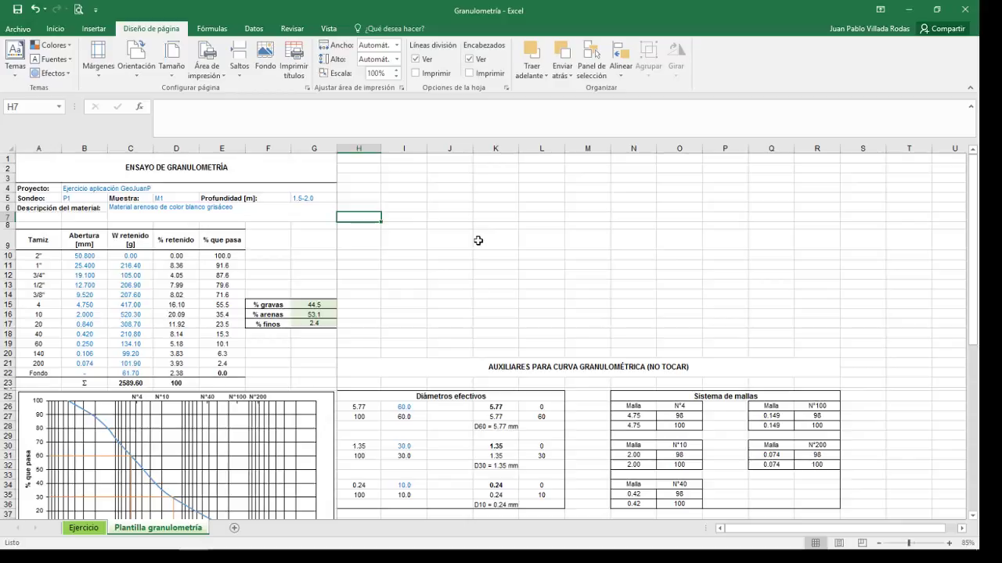
click(403, 295)
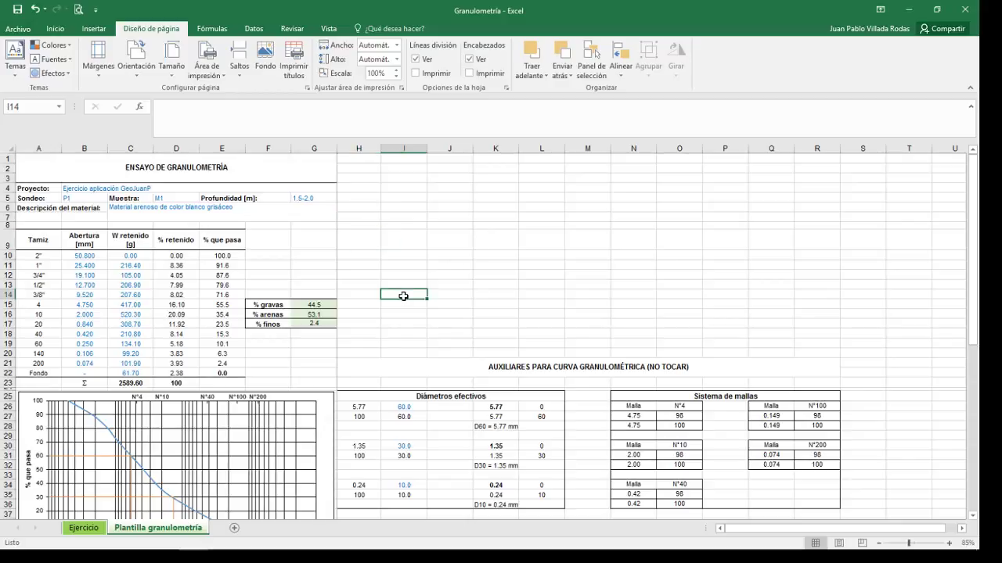